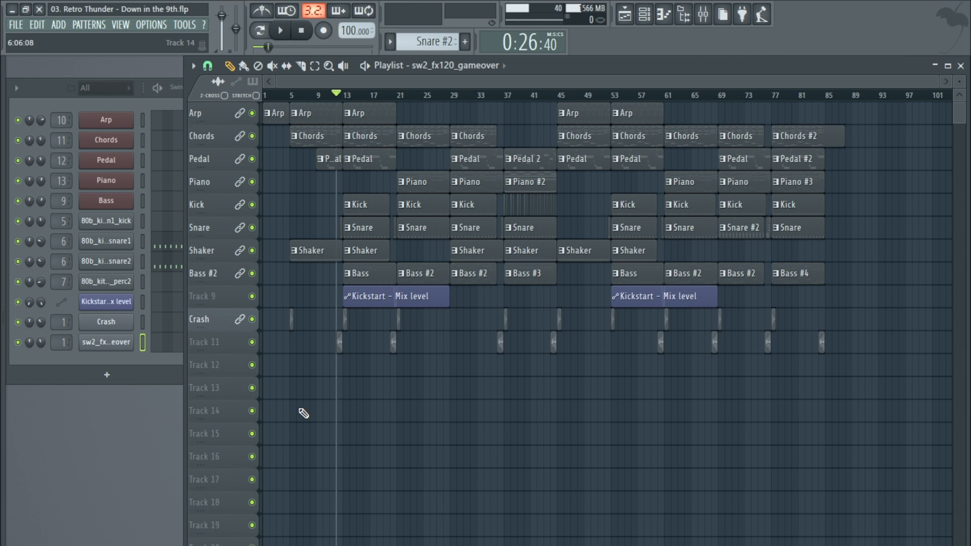
- Play the arrangement from bar 5 toward the transition before bar 13, then stop playback
scroll(303, 413, "up", 6, "ctrl")
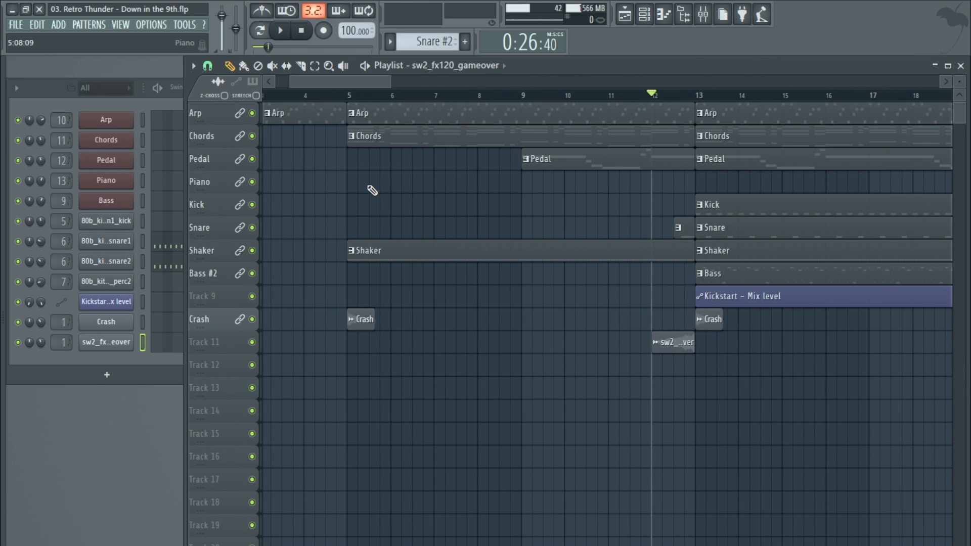
scroll(299, 118, "down", 3, "ctrl")
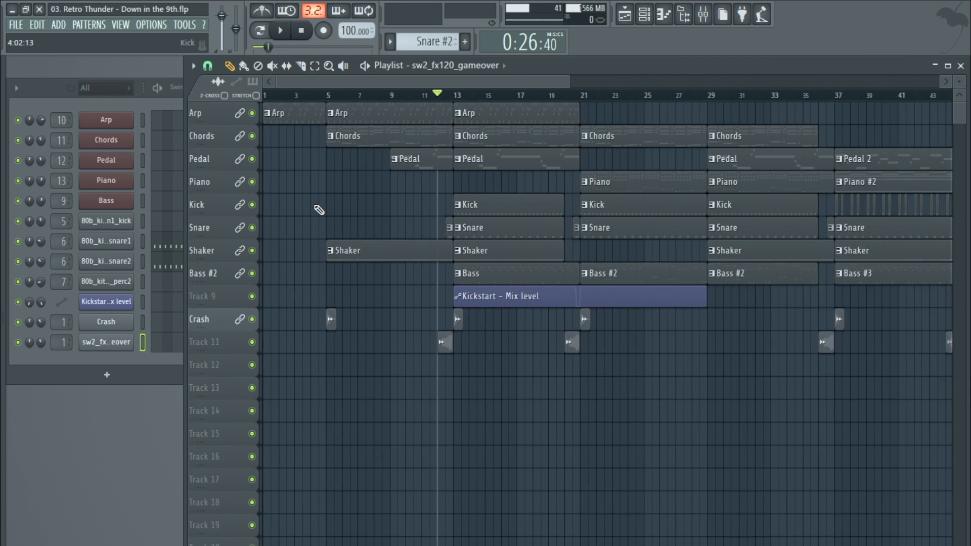
scroll(323, 215, "up", 3, "ctrl")
left_click(310, 95)
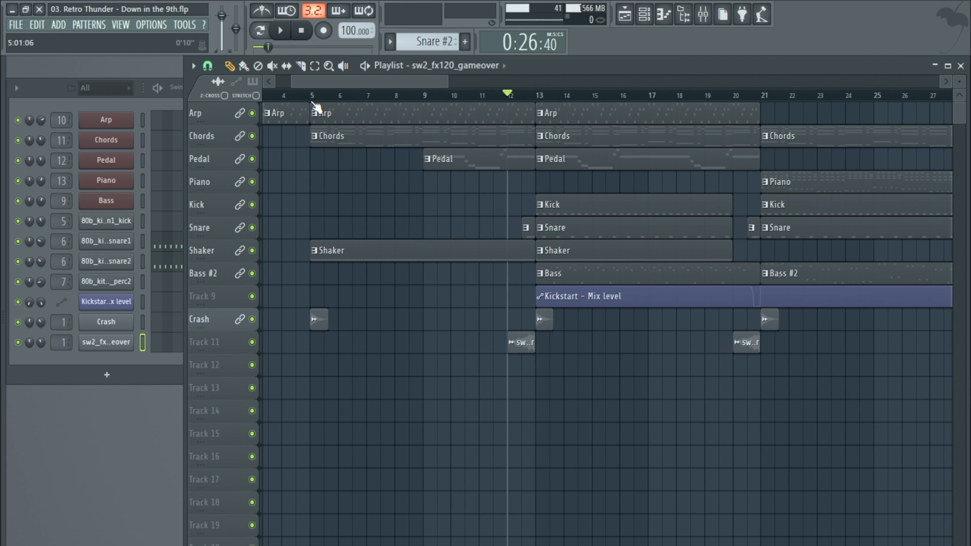
key("space")
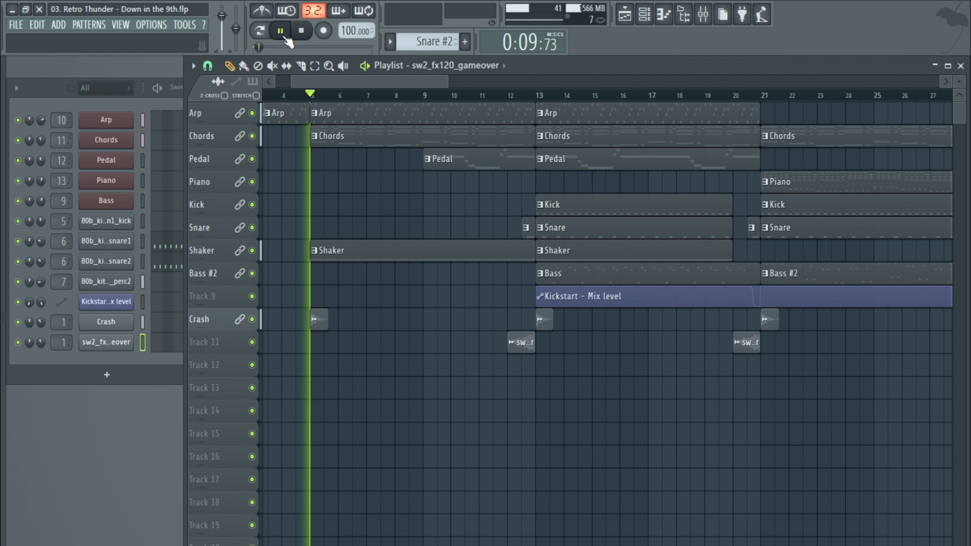
scroll(383, 202, "down", 2, "ctrl")
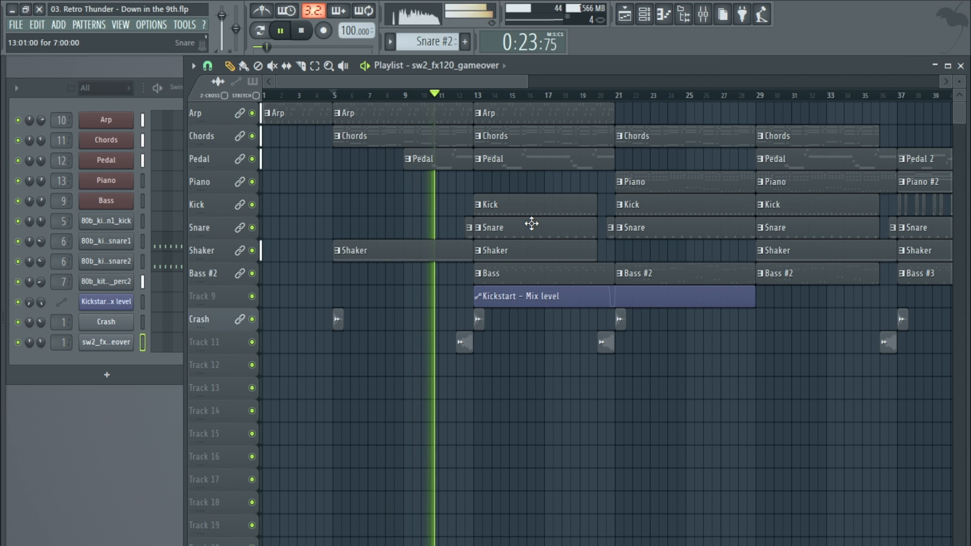
scroll(532, 223, "up", 3)
scroll(531, 223, "up", 1)
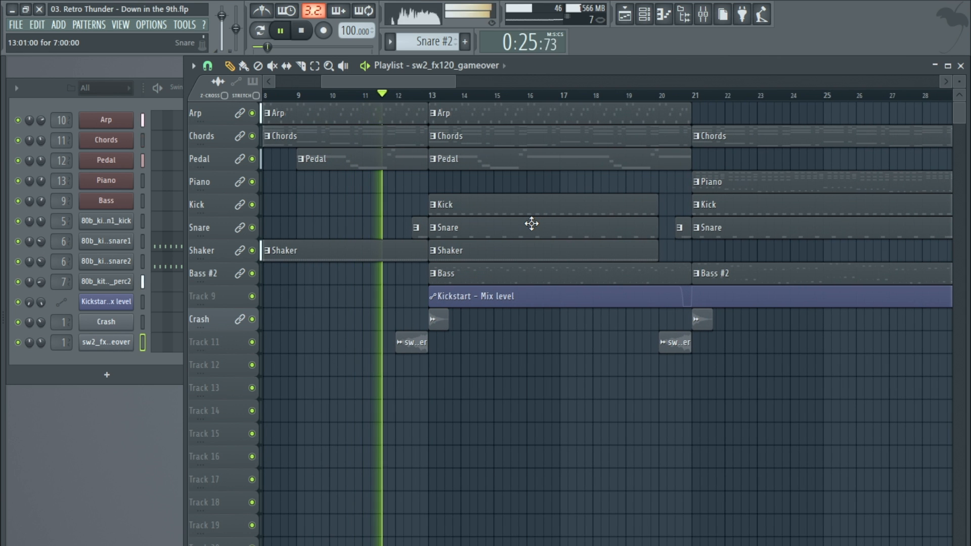
left_click(307, 40)
- Move the short Snare fill clip just before bar 13 from the Snare track down to Track 12
scroll(414, 287, "up", 2)
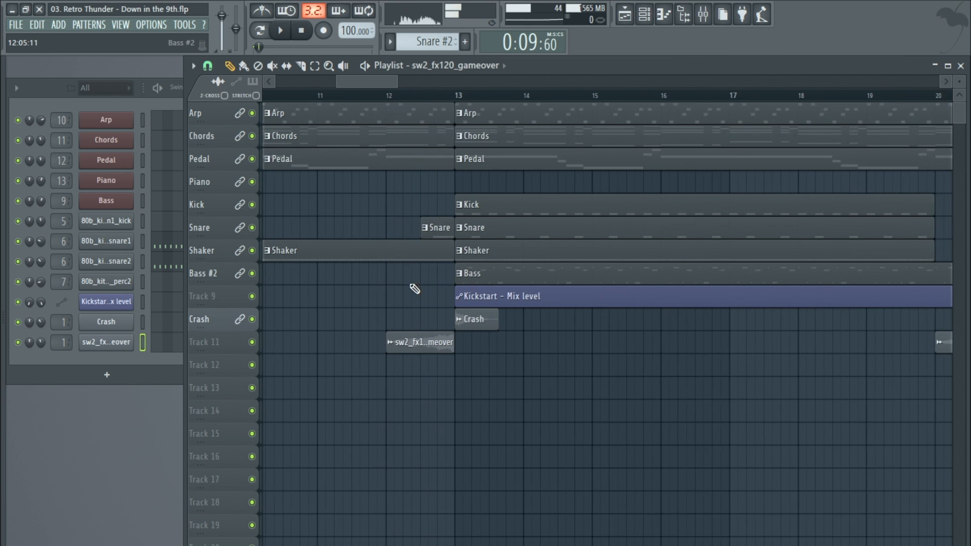
scroll(425, 304, "up", 2)
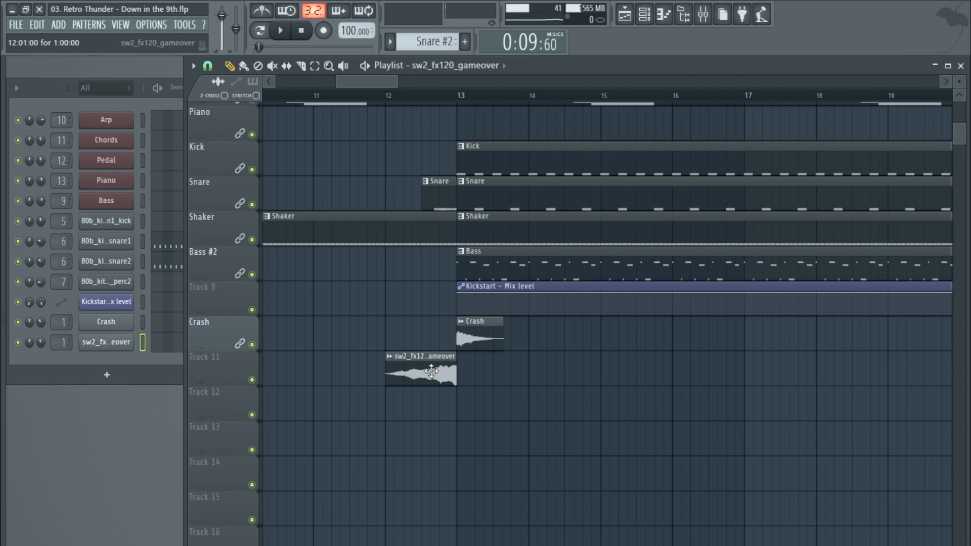
left_click(434, 188)
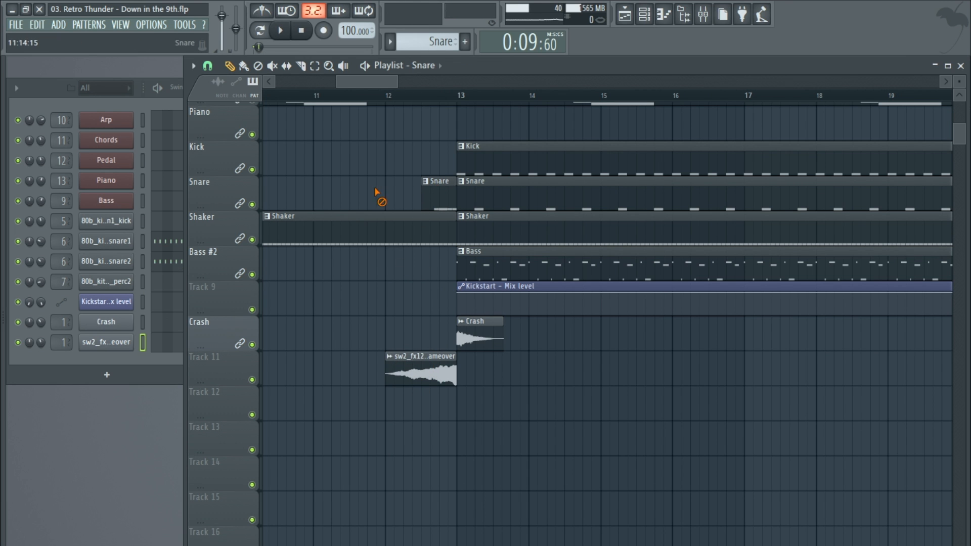
scroll(379, 194, "down", 2)
left_click_drag(444, 188, 439, 367)
- Mute the Crash track, Track 11 and Track 12
left_click(252, 333)
left_click(252, 360)
left_click(252, 307)
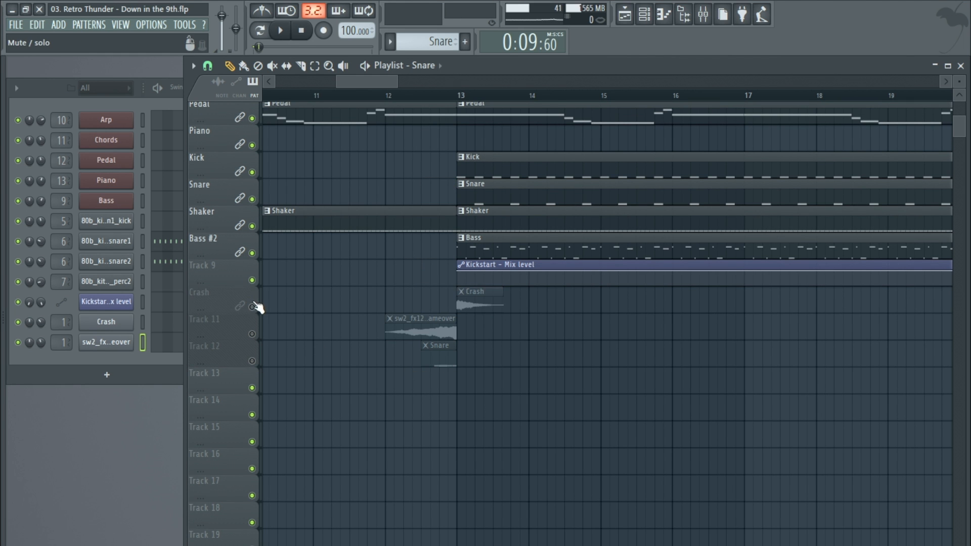
- Play the section from bar 9 through the bar 13 transition without the transition elements, then stop playback
scroll(370, 210, "down", 1)
left_click_drag(361, 81, 342, 82)
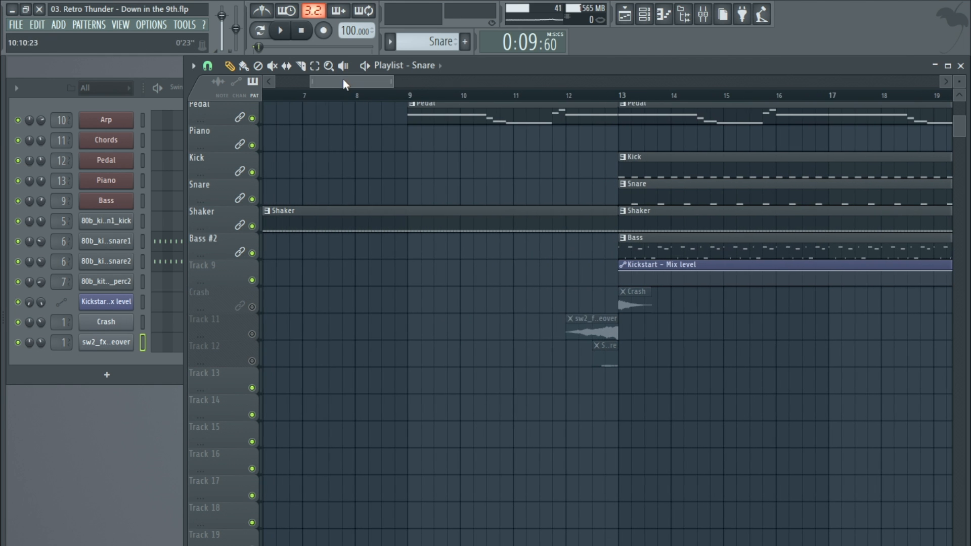
left_click(281, 30)
scroll(357, 152, "down", 3)
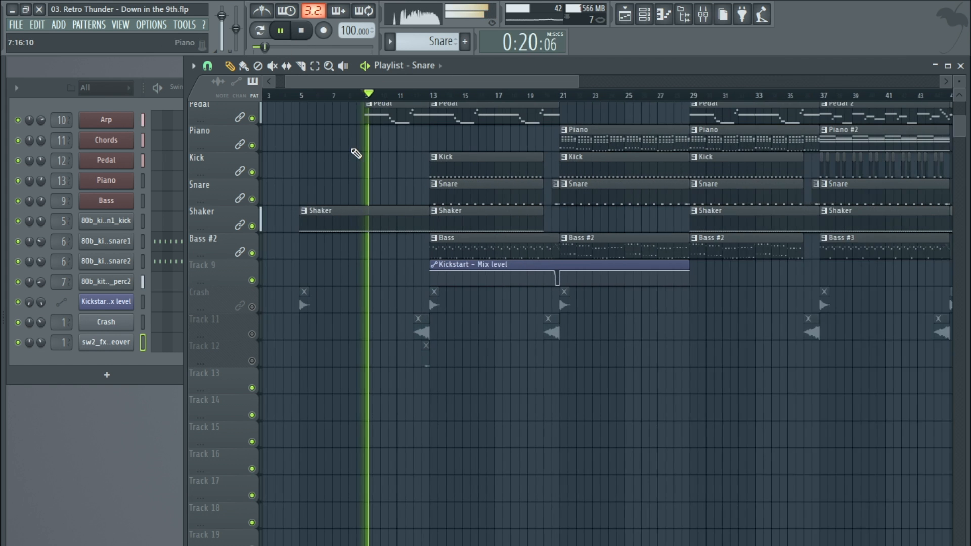
scroll(369, 168, "up", 4)
scroll(465, 201, "down", 1)
scroll(467, 202, "down", 1)
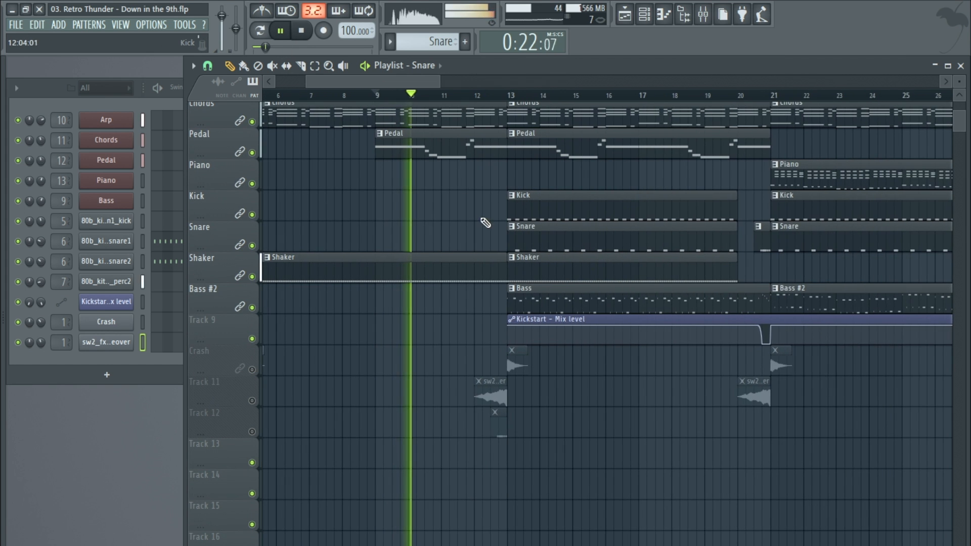
scroll(492, 224, "up", 2)
left_click_drag(368, 83, 376, 83)
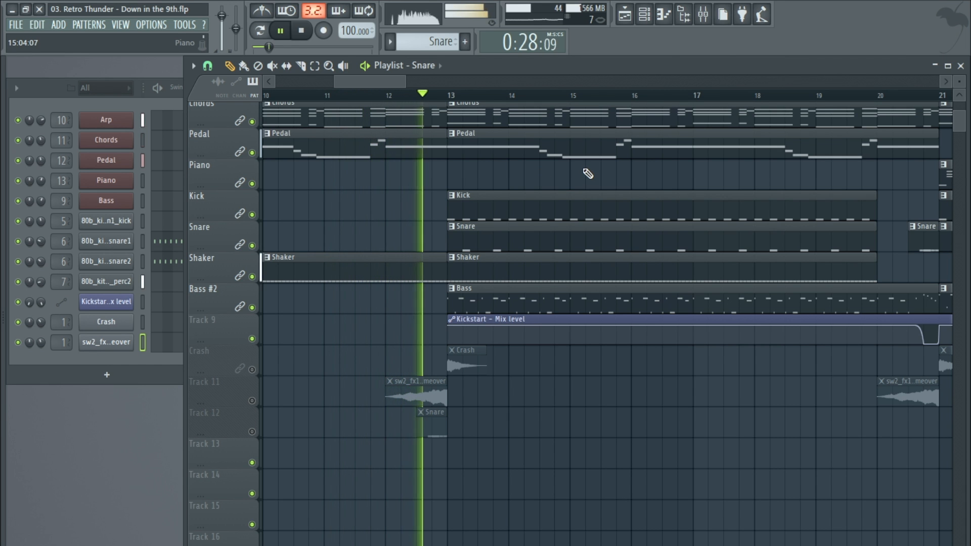
key("space")
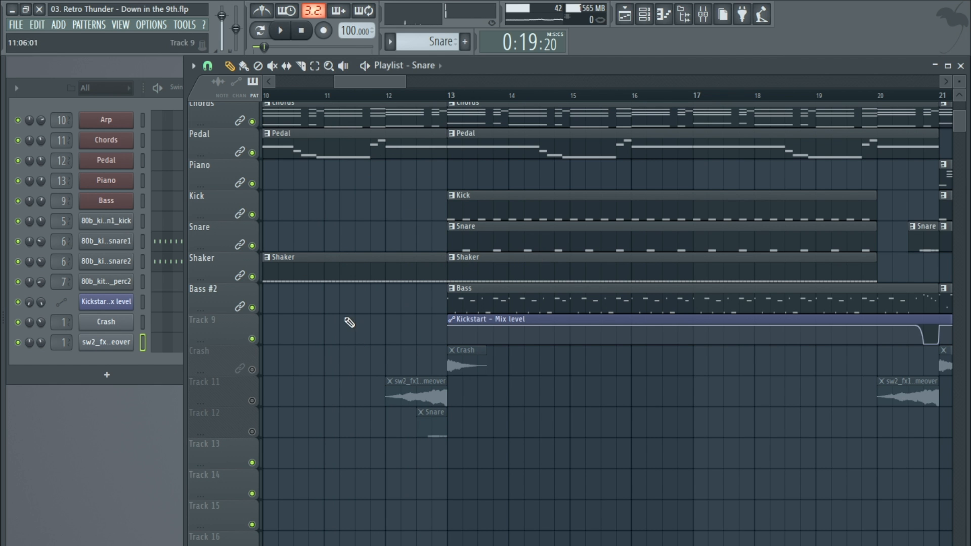
- Unmute the Crash track, Track 11 and Track 12
right_click(254, 370)
right_click(254, 370)
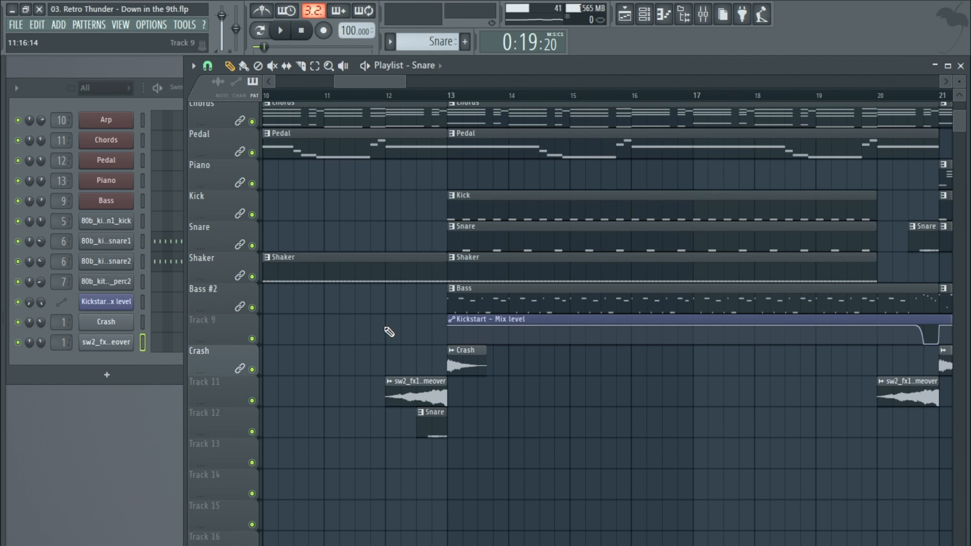
- Examine the notes of the Snare fill clip on Track 12 in the piano roll, then close it
scroll(436, 360, "up", 4)
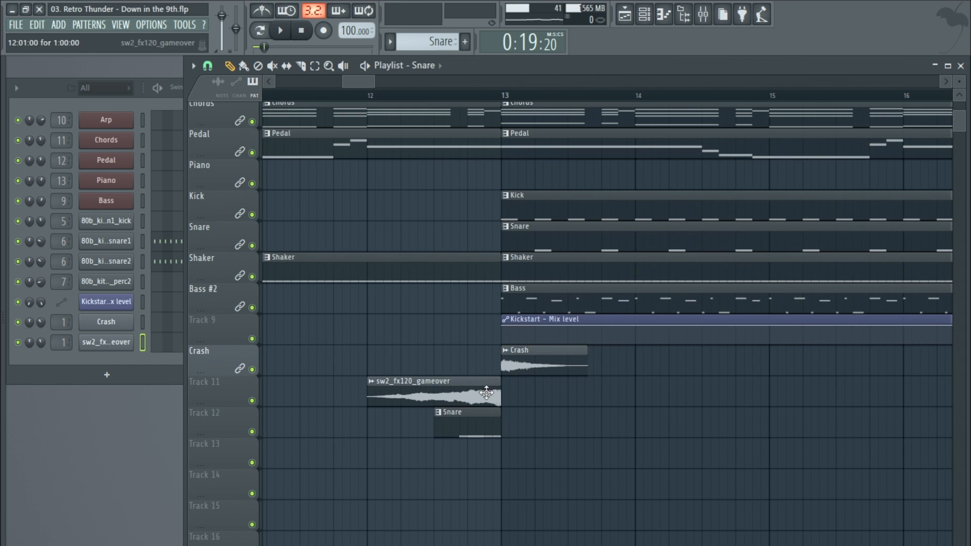
scroll(433, 356, "down", 3)
scroll(435, 339, "up", 3)
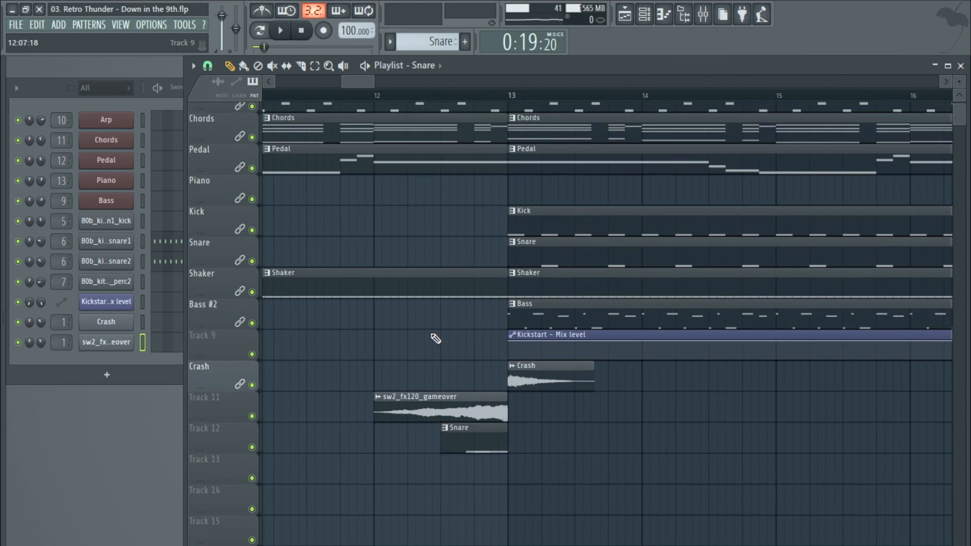
scroll(436, 338, "up", 1)
double_click(484, 449)
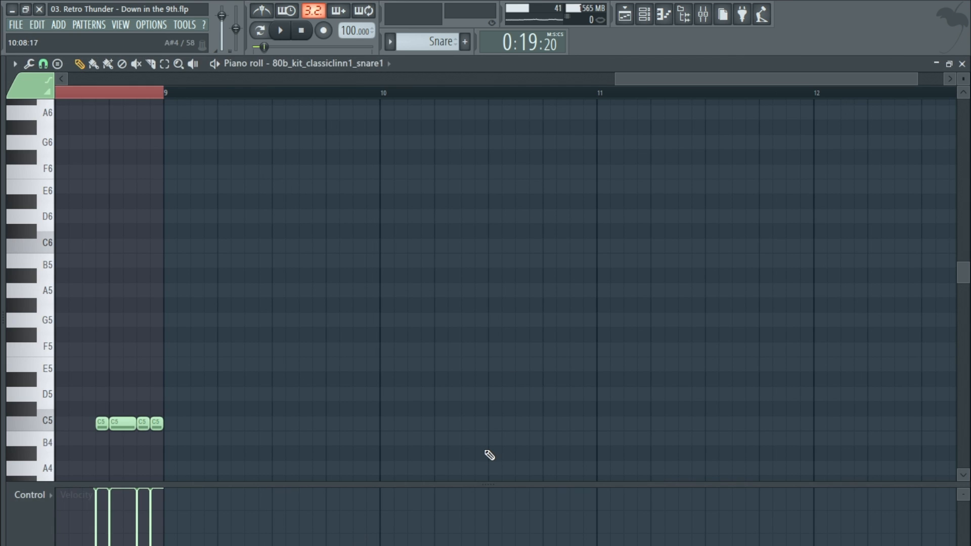
left_click(963, 63)
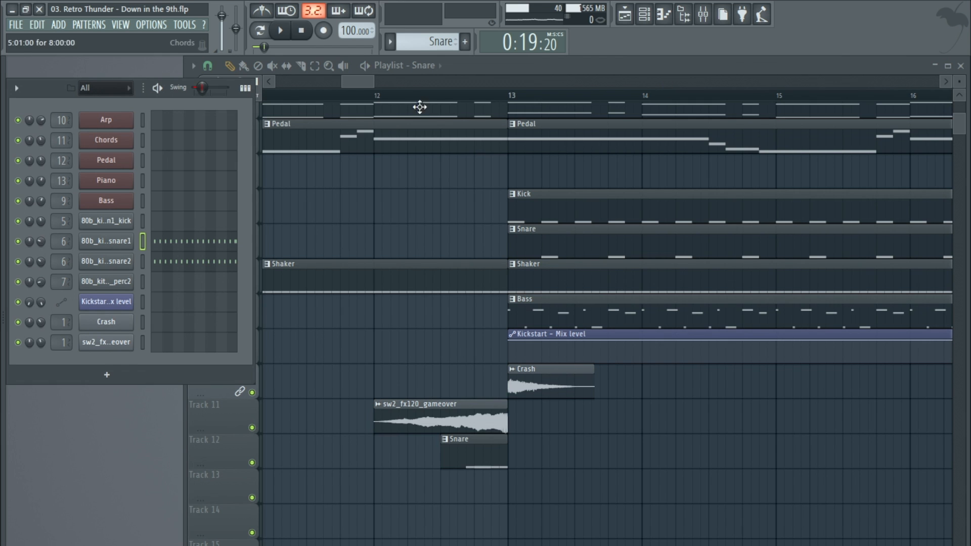
- Set the playback position to bar 12 and review the sample settings of the sw2_fx120_gameover clip before bar 13
left_click(375, 95)
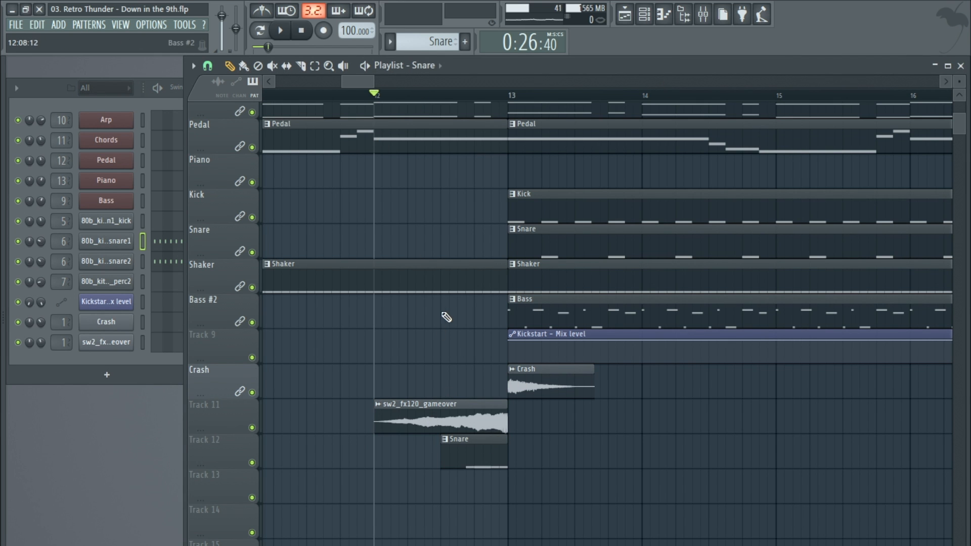
scroll(396, 369, "down", 3)
scroll(437, 454, "down", 4)
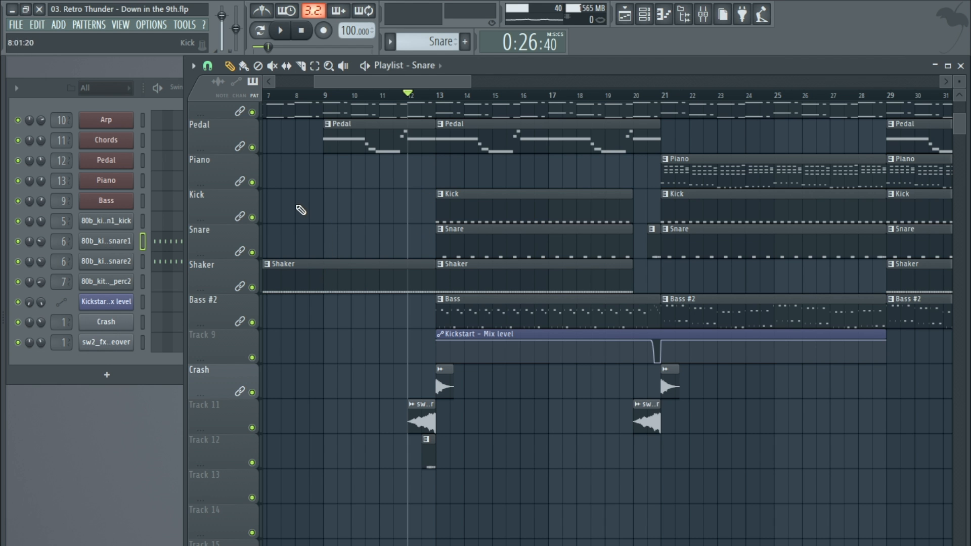
scroll(431, 463, "up", 5)
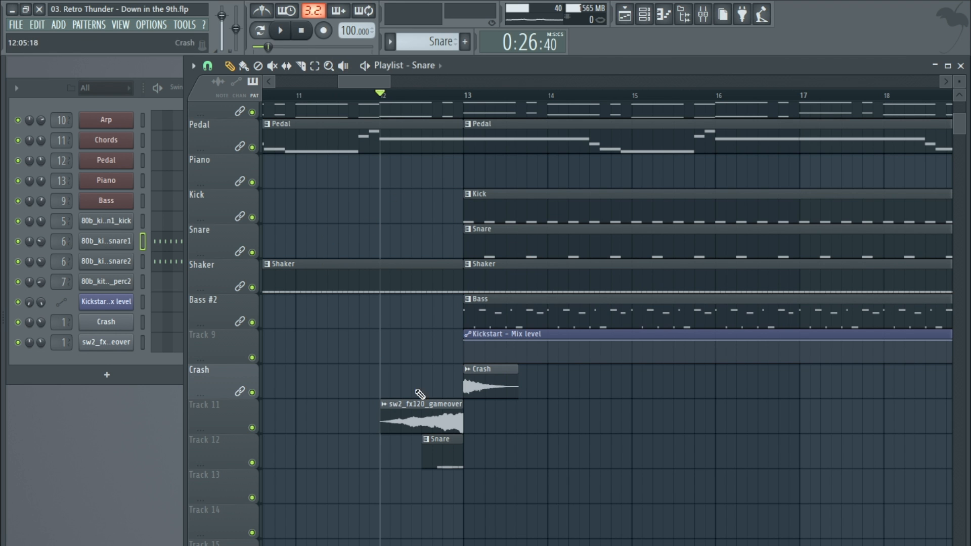
double_click(434, 399)
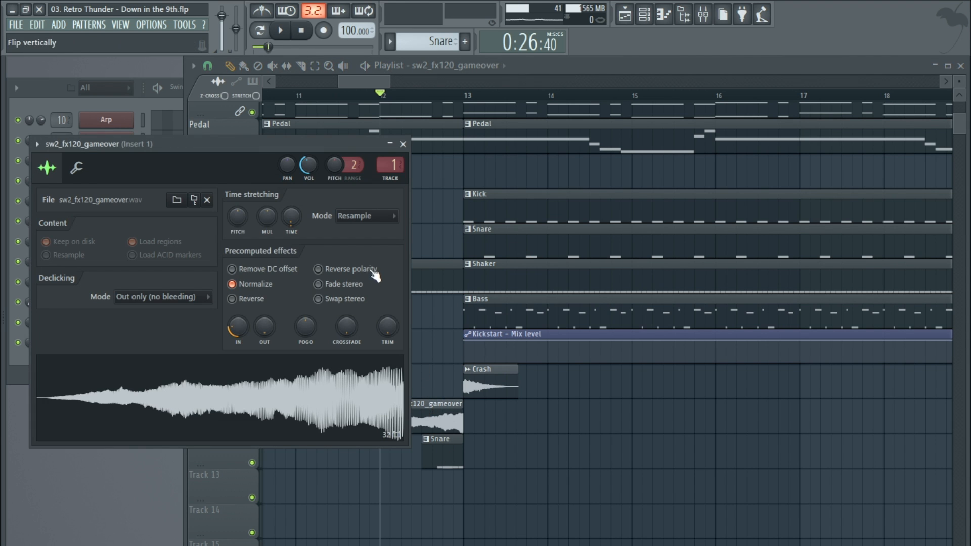
left_click(403, 147)
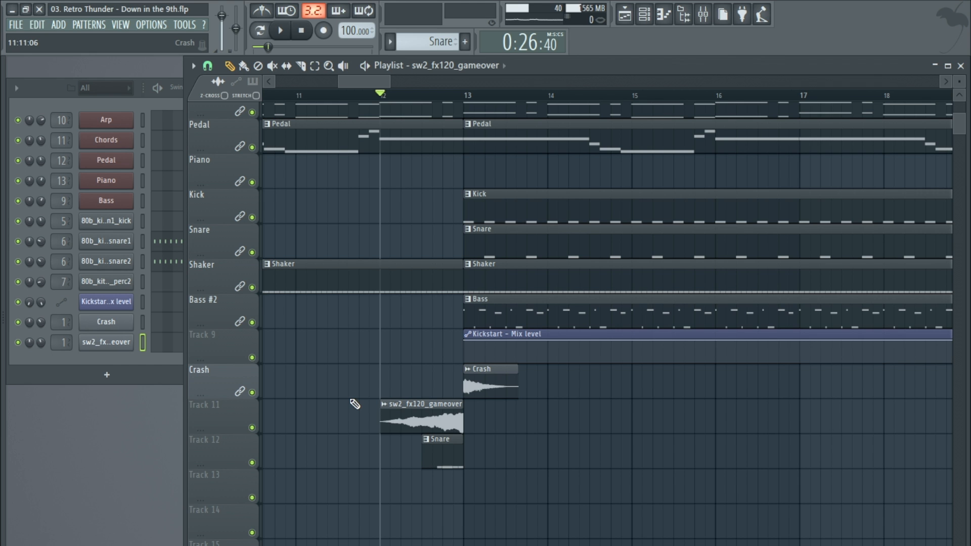
- Play the transition from bar 12 with the riser, Snare fill and Crash active, then stop playback
key("space")
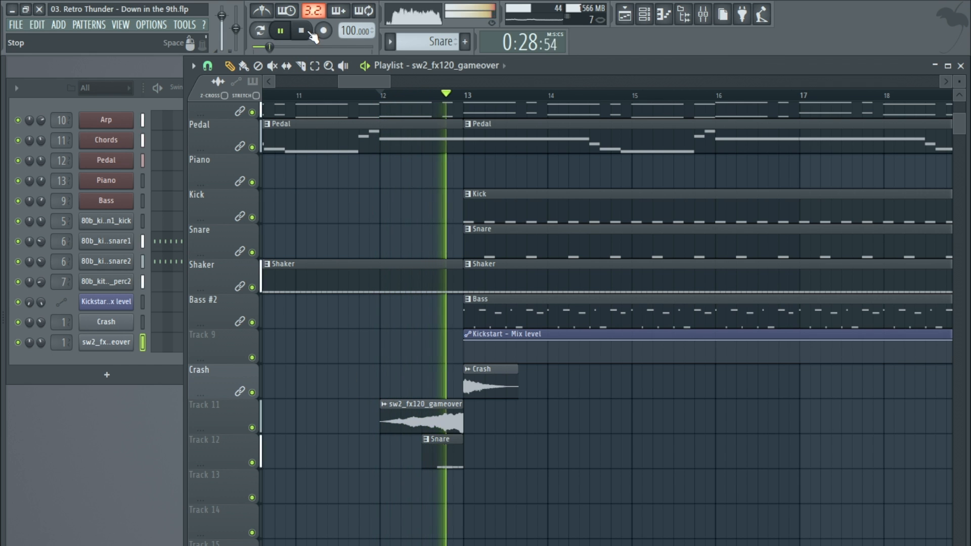
left_click(304, 32)
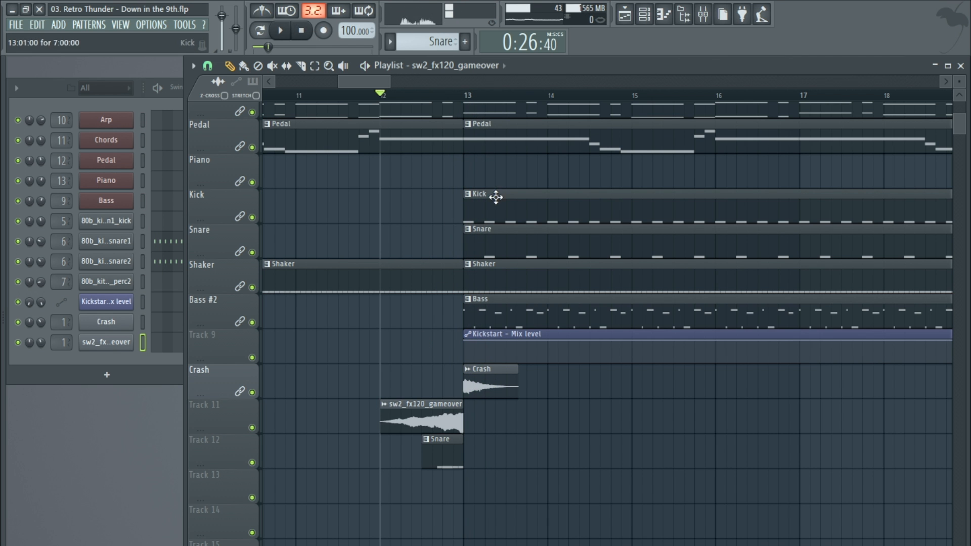
- Move the Snare fill clip before bar 21 to Track 12, and mute Track 9, the Crash track and Track 11
scroll(342, 194, "down", 5)
scroll(405, 207, "down", 3)
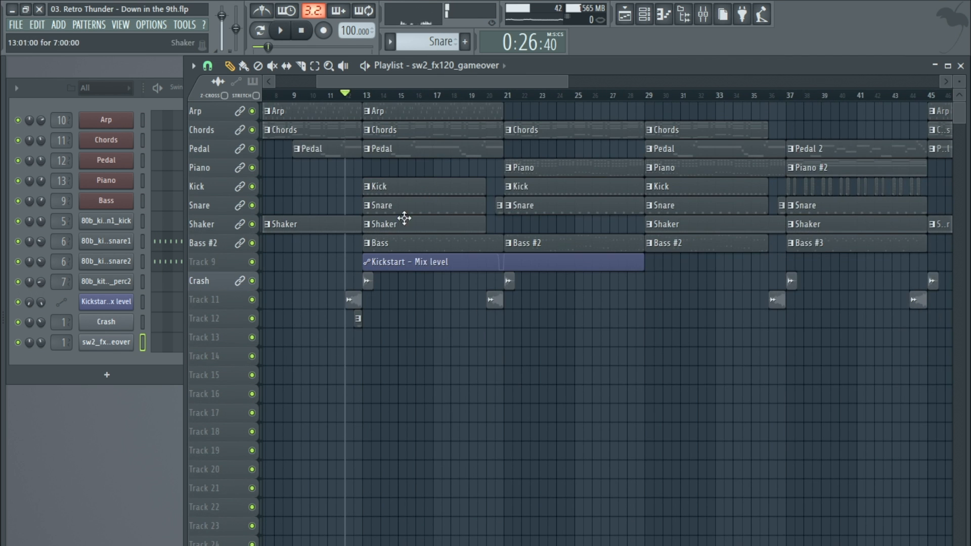
scroll(323, 210, "up", 2)
left_click_drag(376, 81, 356, 81)
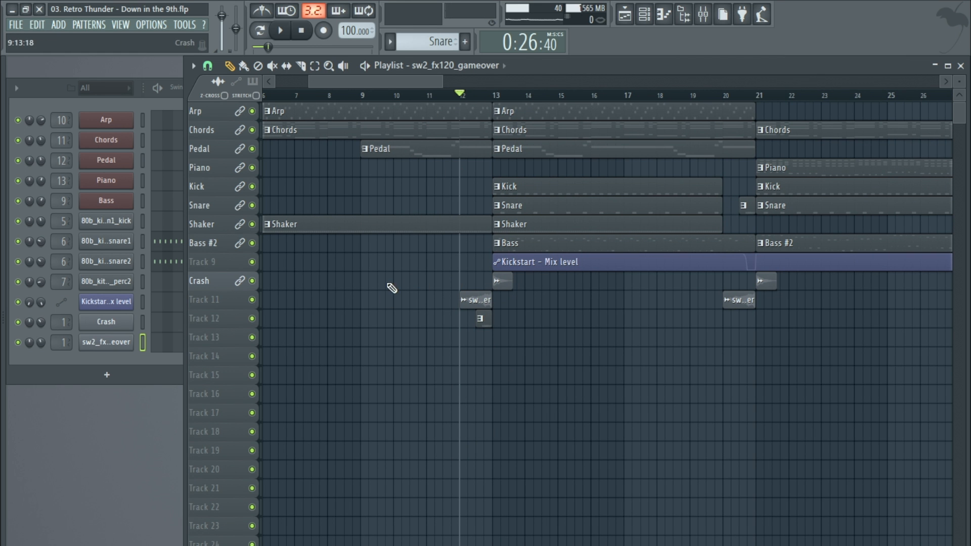
scroll(671, 208, "down", 2)
scroll(577, 195, "up", 2)
scroll(572, 195, "up", 2)
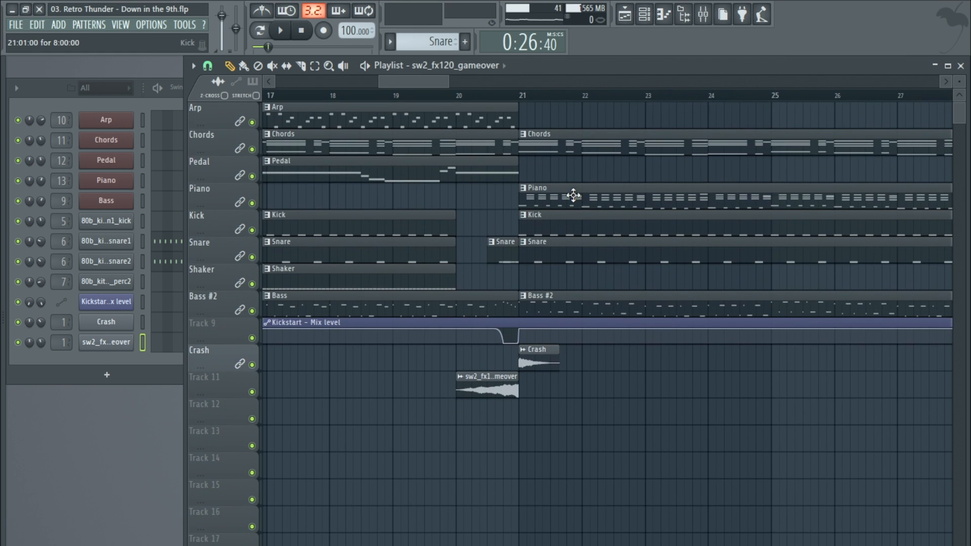
scroll(572, 195, "up", 1)
scroll(418, 132, "up", 1)
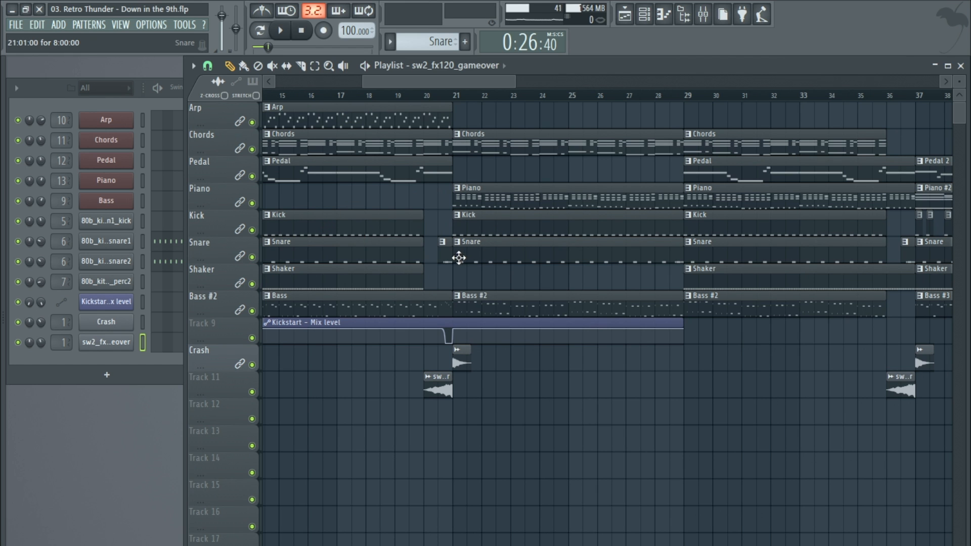
left_click_drag(446, 253, 440, 426)
left_click_drag(252, 338, 251, 392)
- Extend the Kick, Snare and Shaker clips that start at bar 13 to bar 21, and slice them at bar 20
left_click_drag(434, 282, 448, 228)
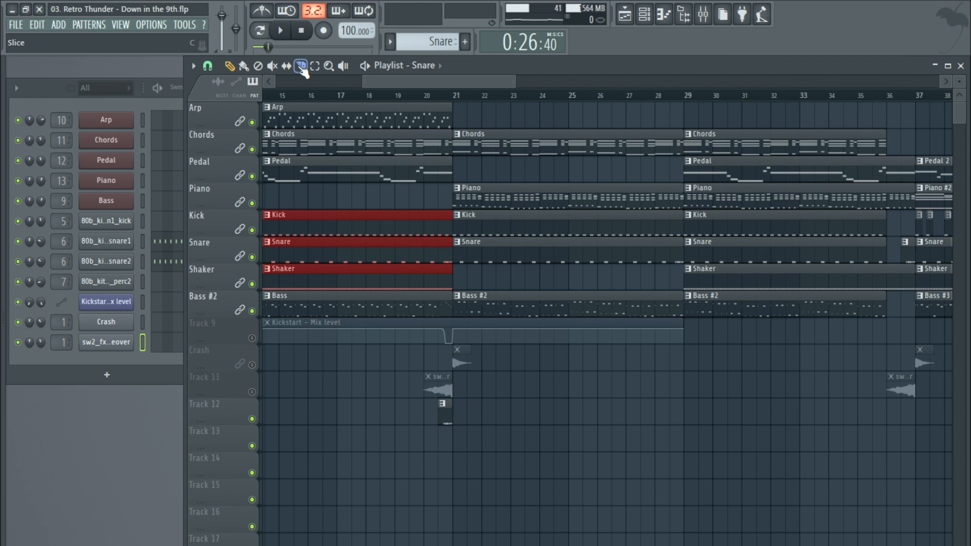
left_click_drag(434, 294, 434, 294)
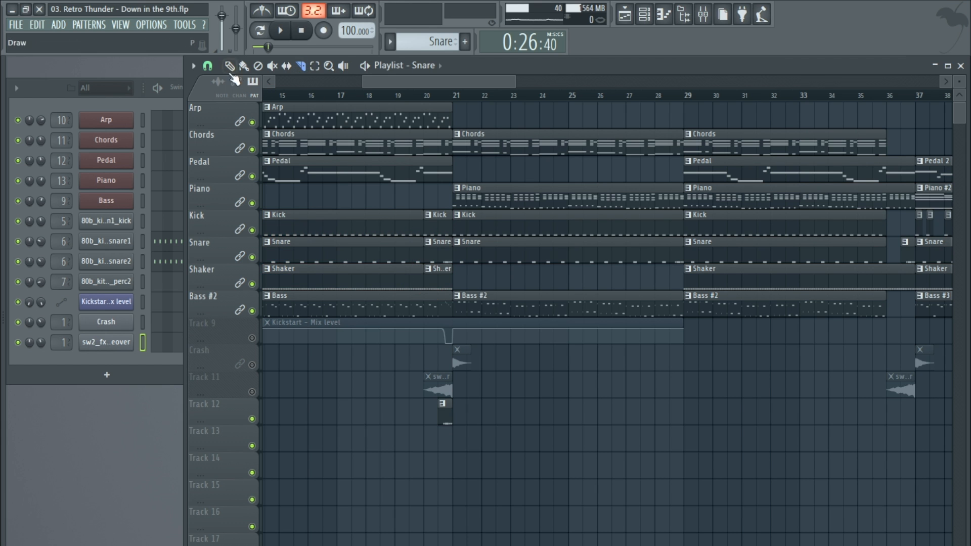
- Play the section leading up to bar 21 with Track 9, the Crash track and Track 11 muted, then stop playback
scroll(411, 79, "left", 2)
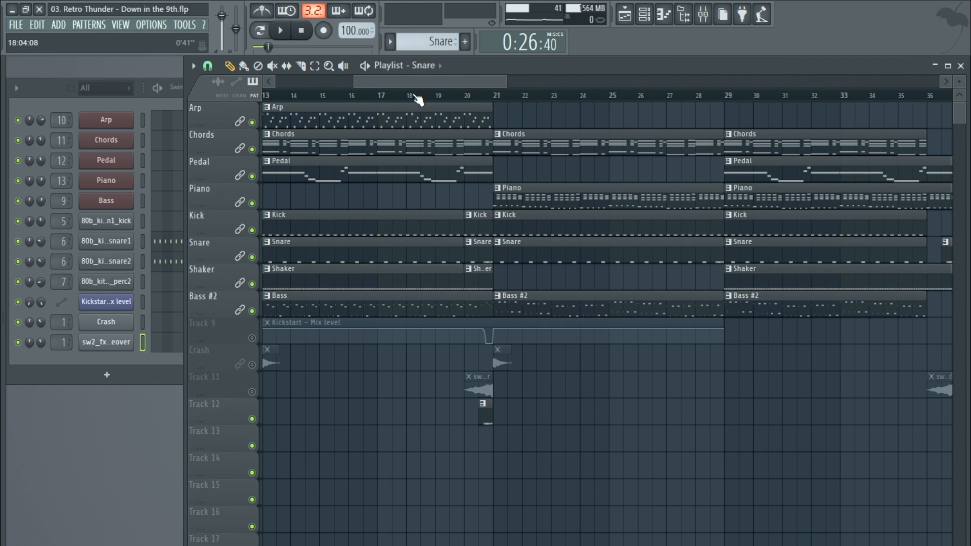
left_click(281, 40)
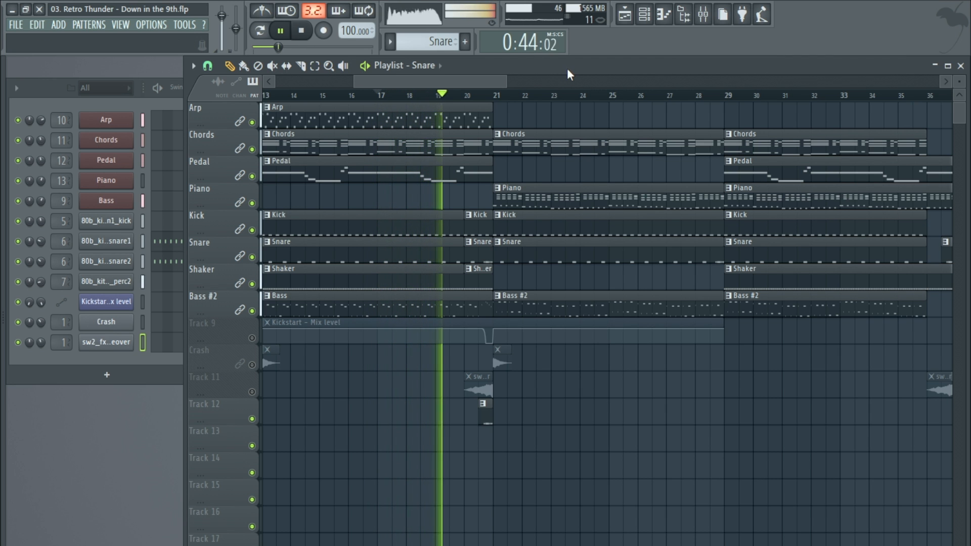
left_click_drag(471, 79, 462, 81)
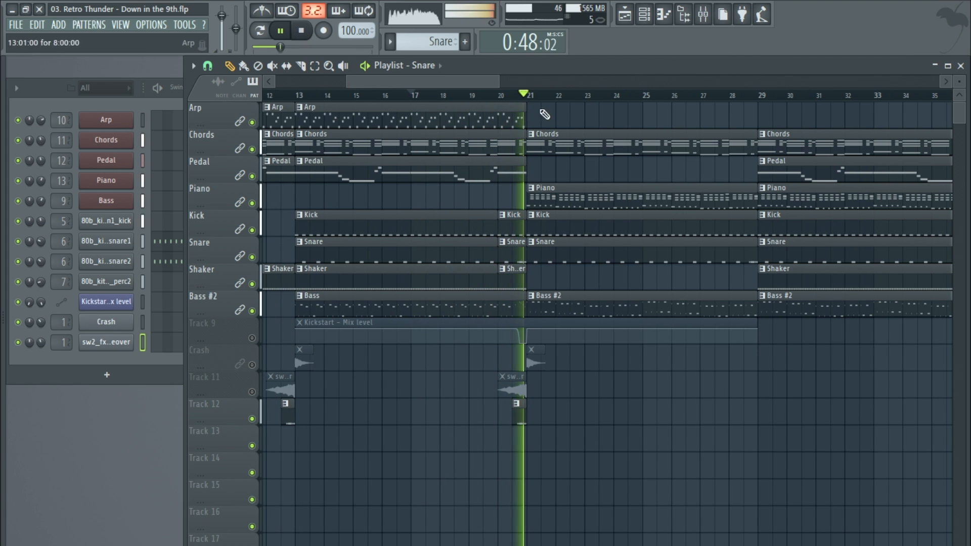
key("space")
- Replace the second half of the Bass clip with a repeat starting at bar 17, and play it from bar 19
left_click_drag(524, 306, 414, 313)
left_click(420, 312)
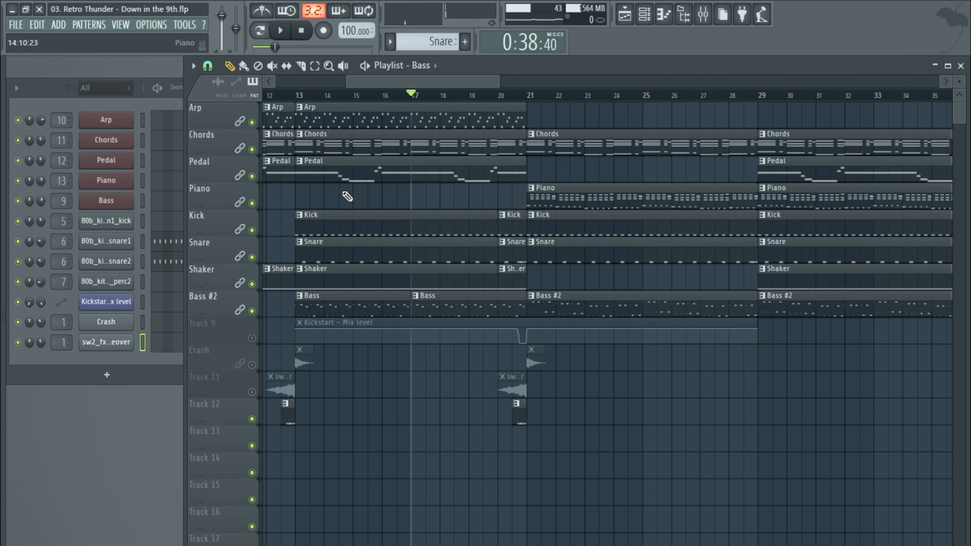
left_click(281, 31)
left_click(482, 94)
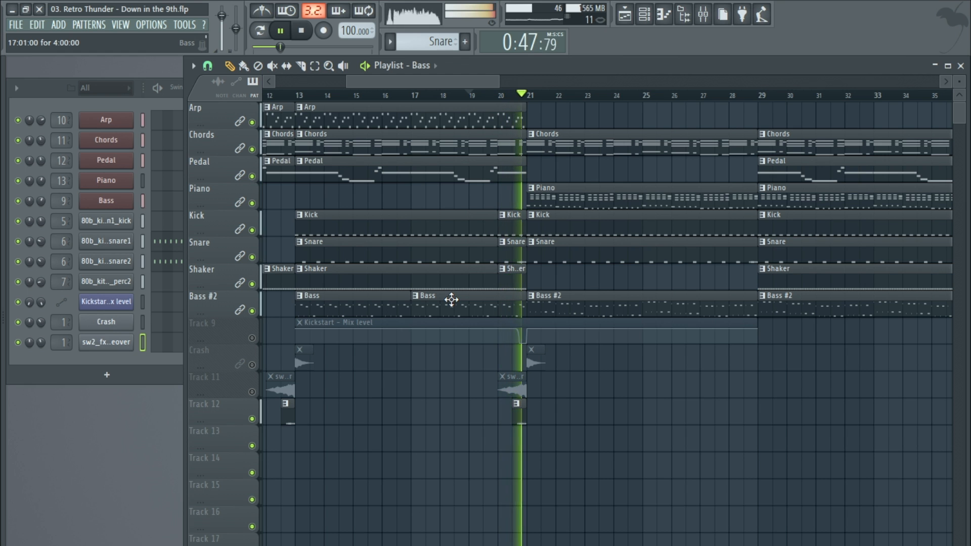
key("space")
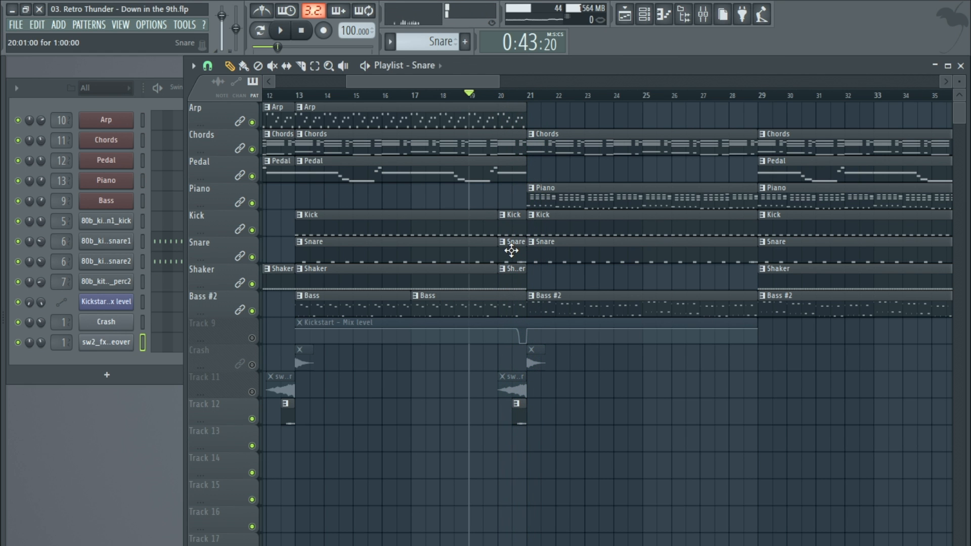
- Delete the Snare slice at bar 20, shorten the Snare clip to bar 17, and place another Snare clip from bar 17 to 21
right_click(513, 251)
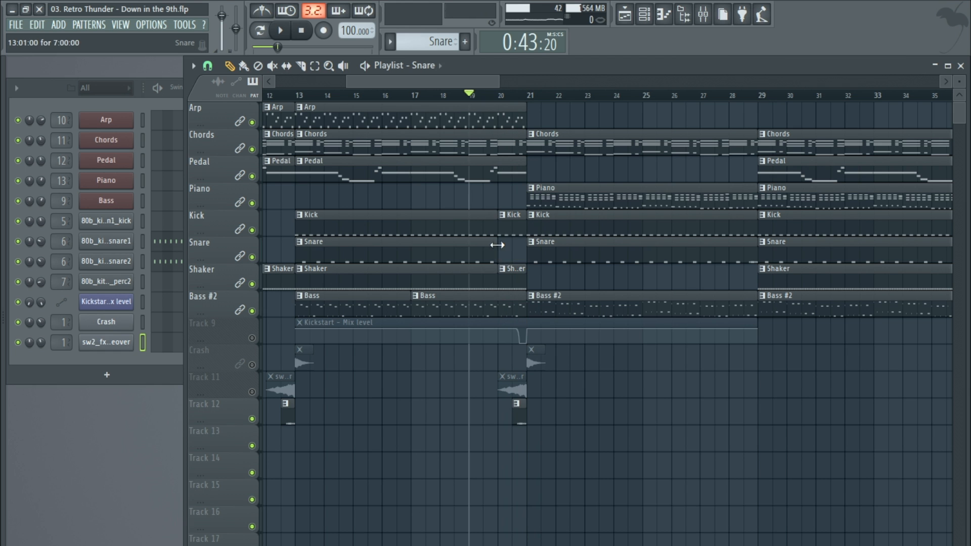
left_click_drag(497, 245, 414, 246)
left_click(419, 252)
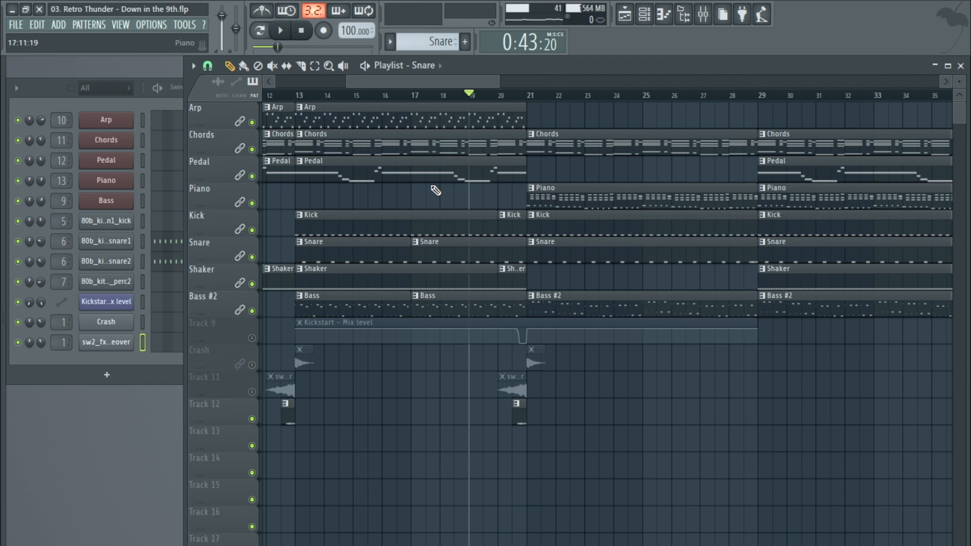
- Play the transition from bar 19, and replay it with Track 12 muted
left_click(281, 31)
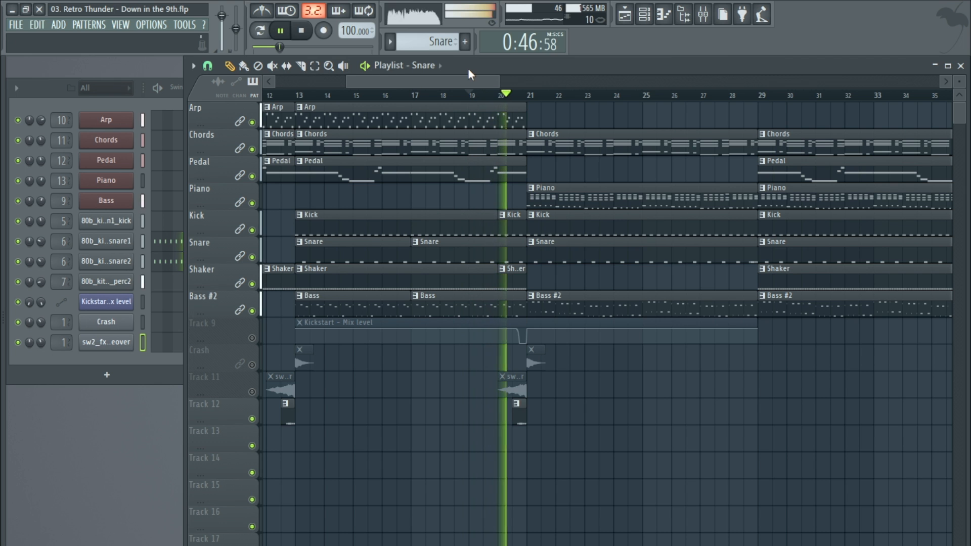
left_click(305, 34)
left_click(281, 31)
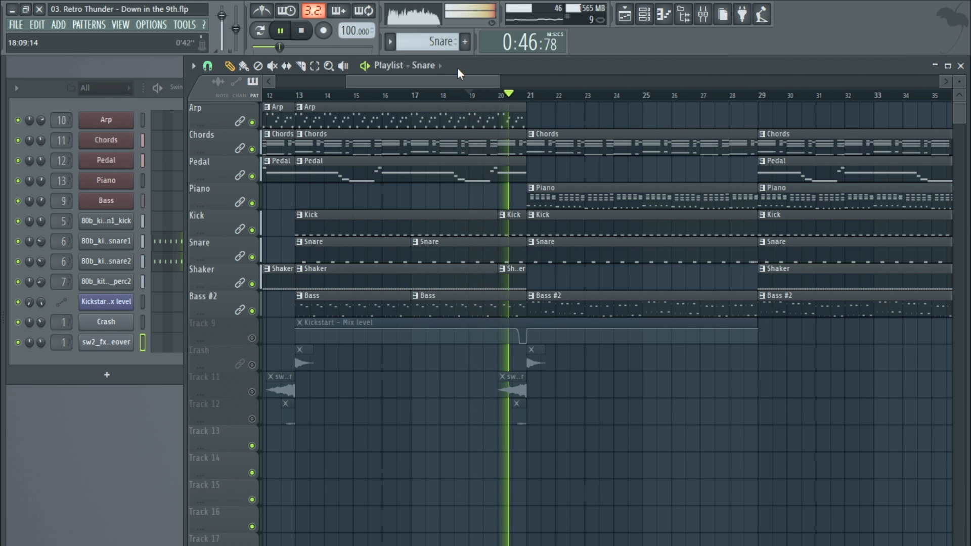
key("space")
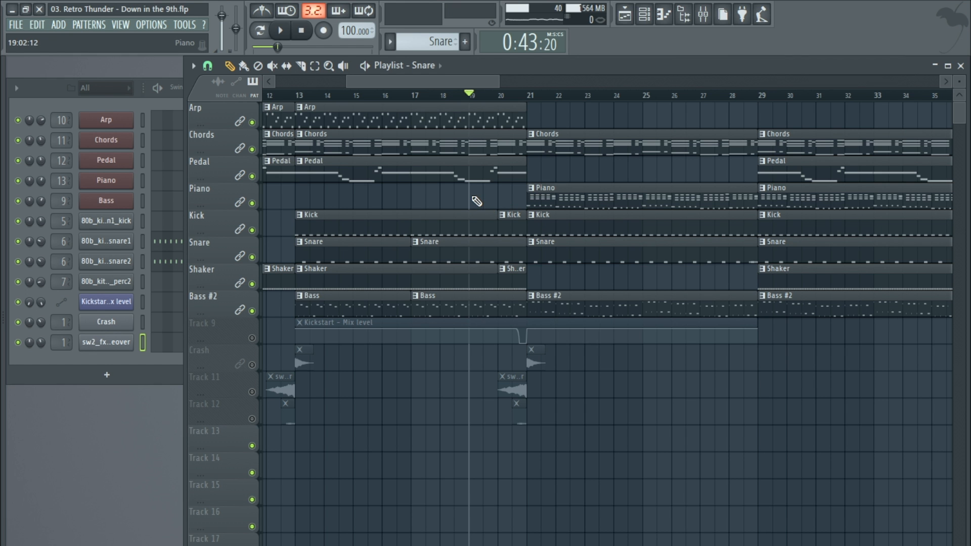
- Unmute the riser on Track 11 and play the transition from bar 19, then stop playback
scroll(460, 198, "down", 2)
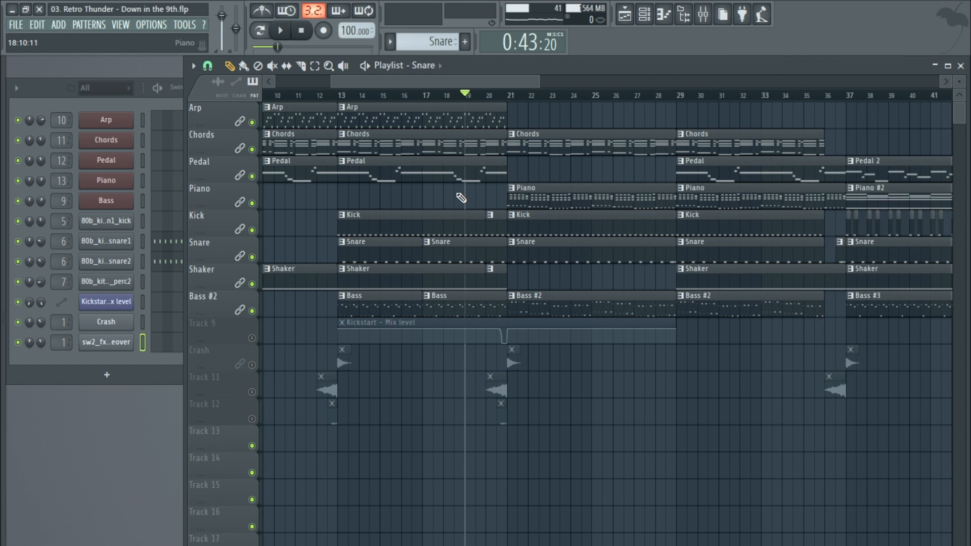
scroll(461, 198, "up", 4)
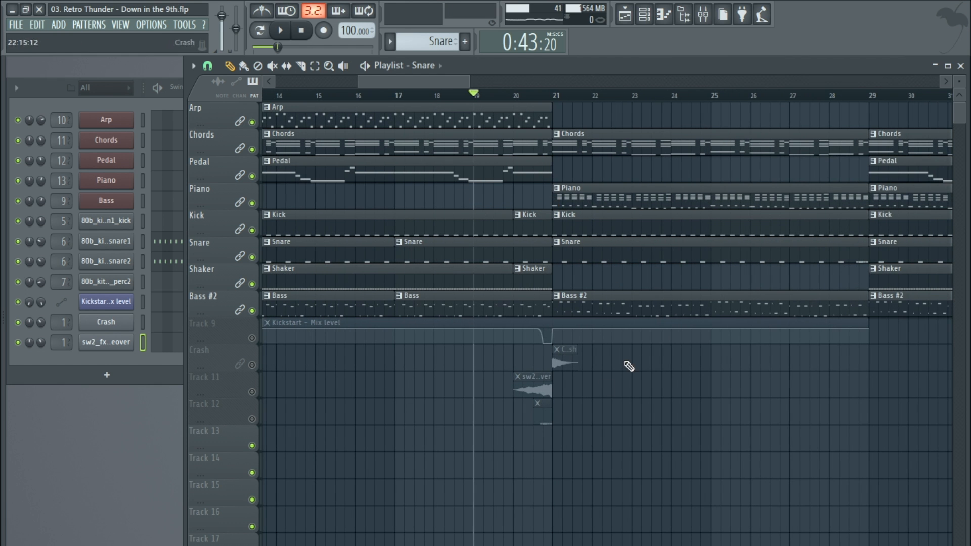
left_click(253, 392)
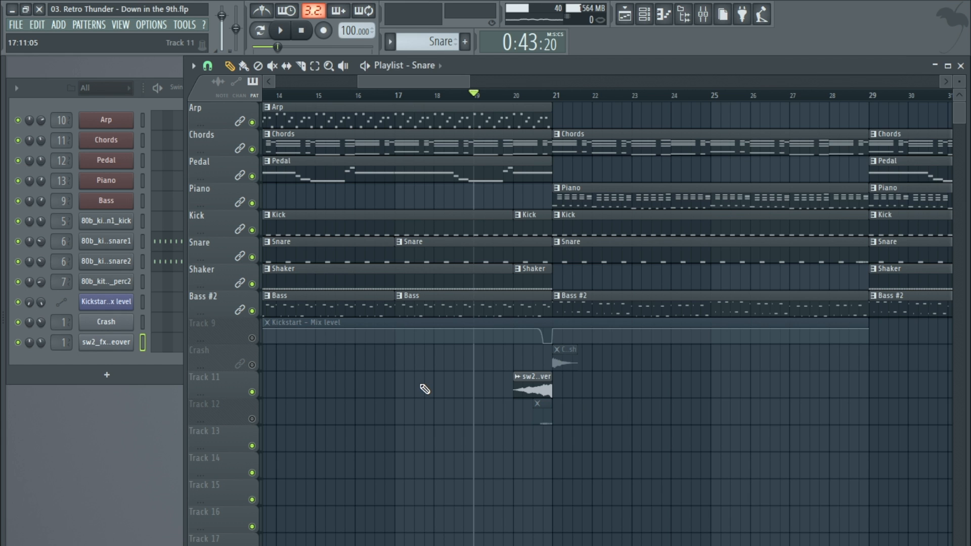
key("space")
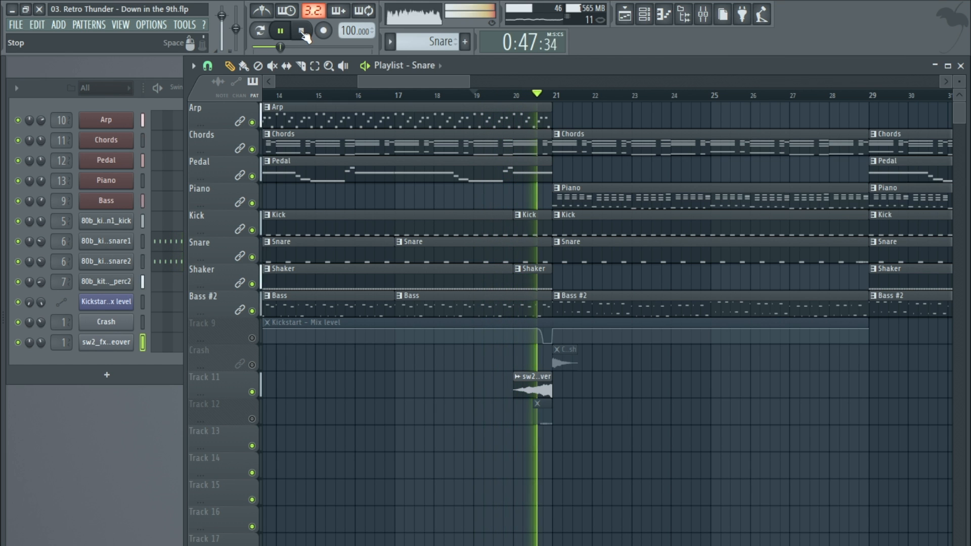
left_click(302, 31)
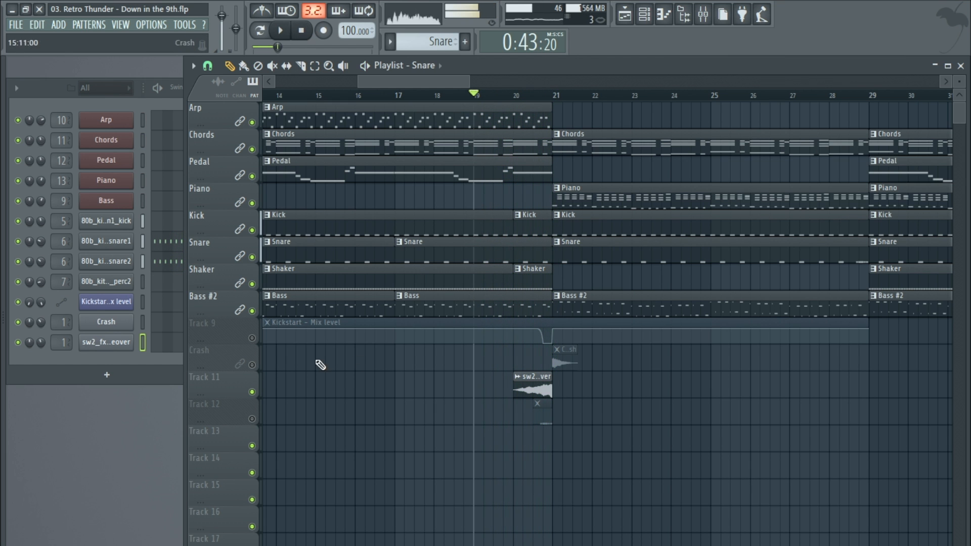
- Unmute the Crash track and Track 9, and restore the Bass clip as a single clip from bar 13 to bar 21
left_click(252, 364)
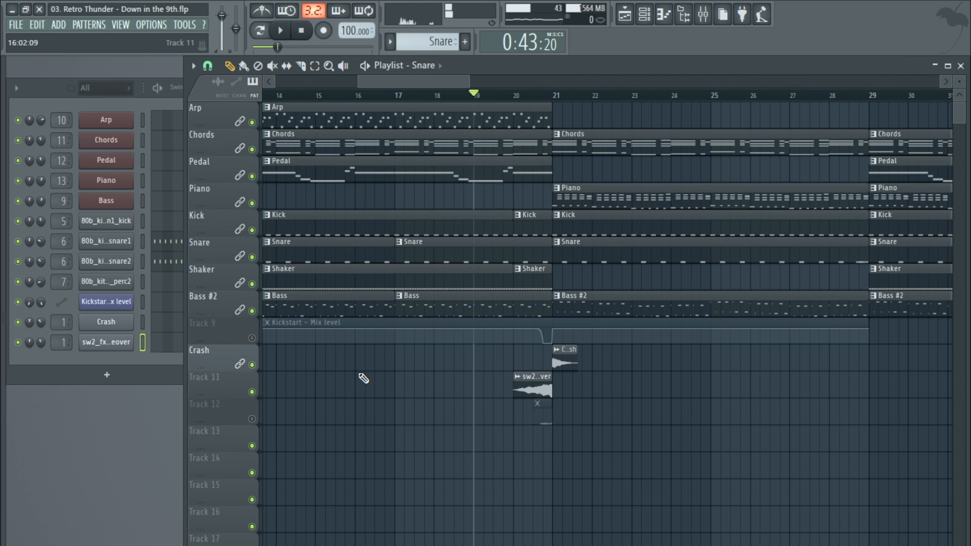
right_click(494, 310)
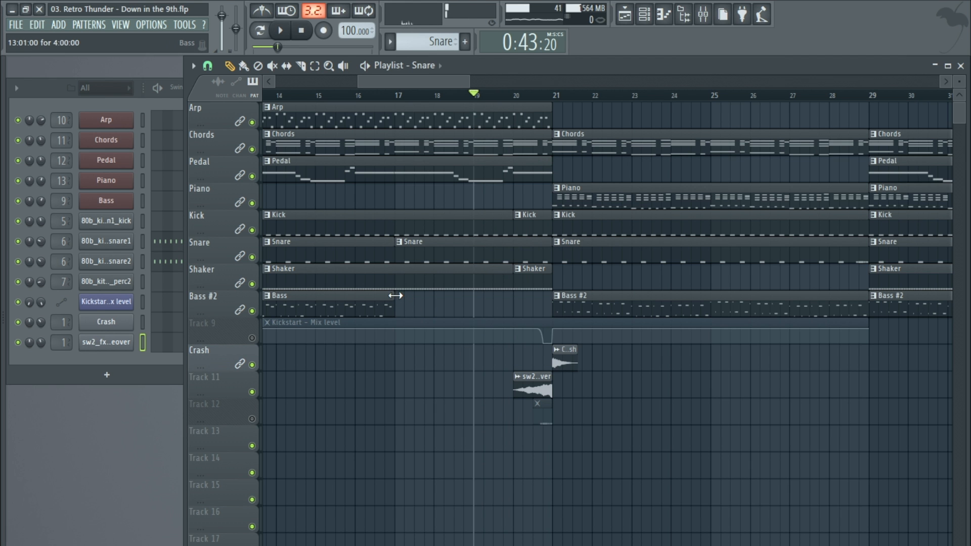
left_click_drag(395, 295, 535, 304)
scroll(529, 342, "up", 2)
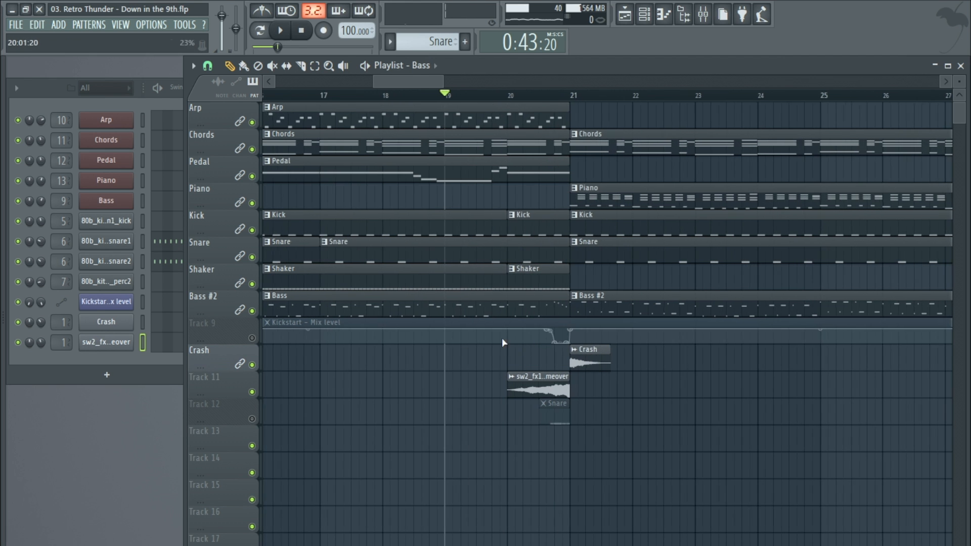
left_click(252, 339)
scroll(536, 340, "up", 2)
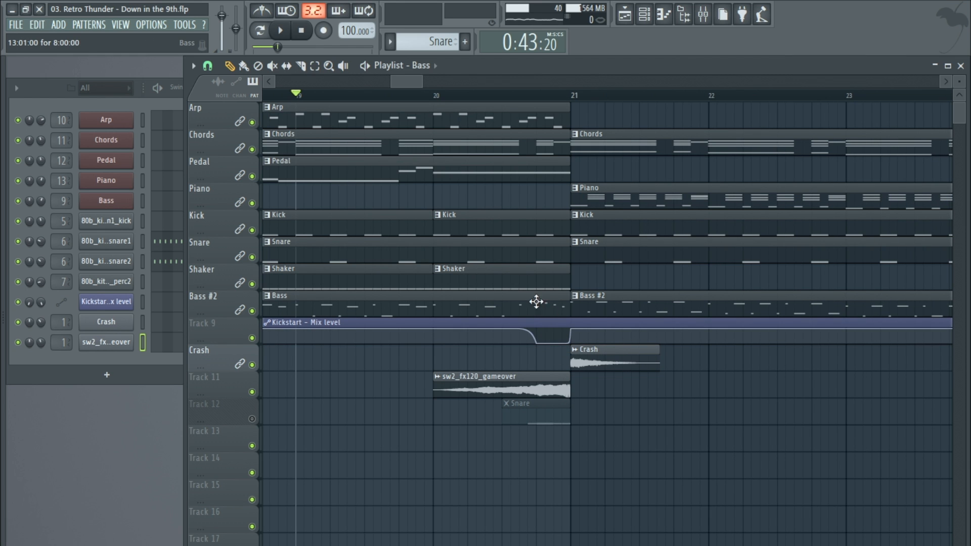
- Play from bar 19 and examine the closing notes of the Bass pattern in the piano roll, then stop playback
left_click(279, 30)
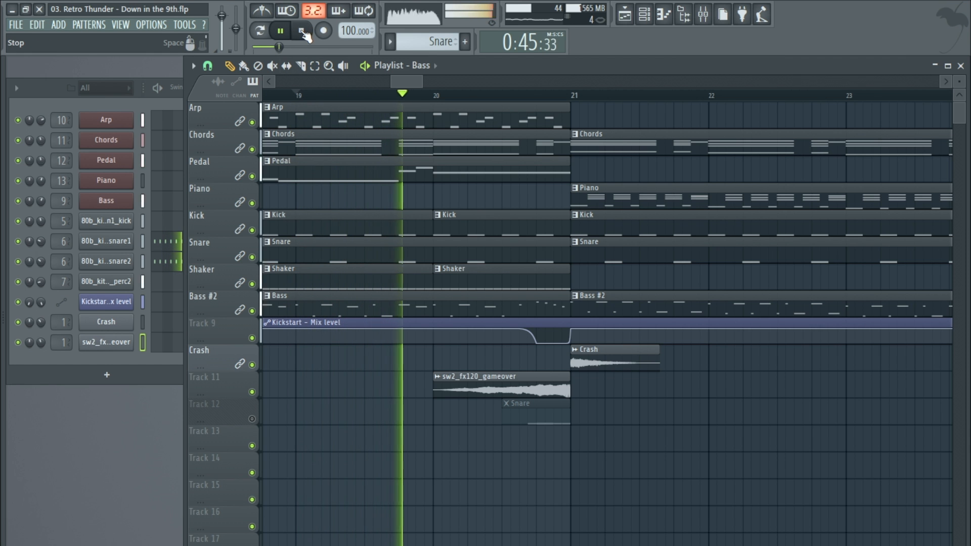
double_click(490, 309)
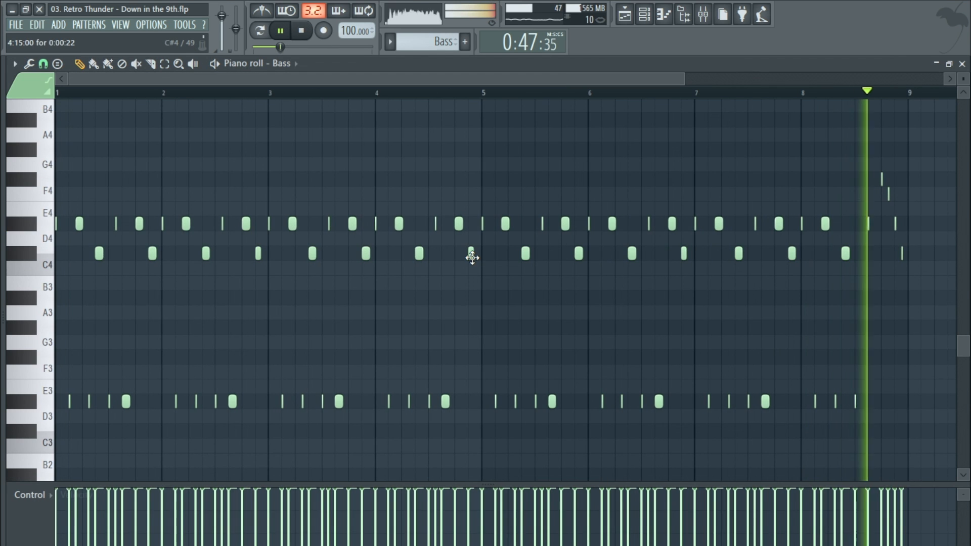
scroll(914, 264, "up", 5)
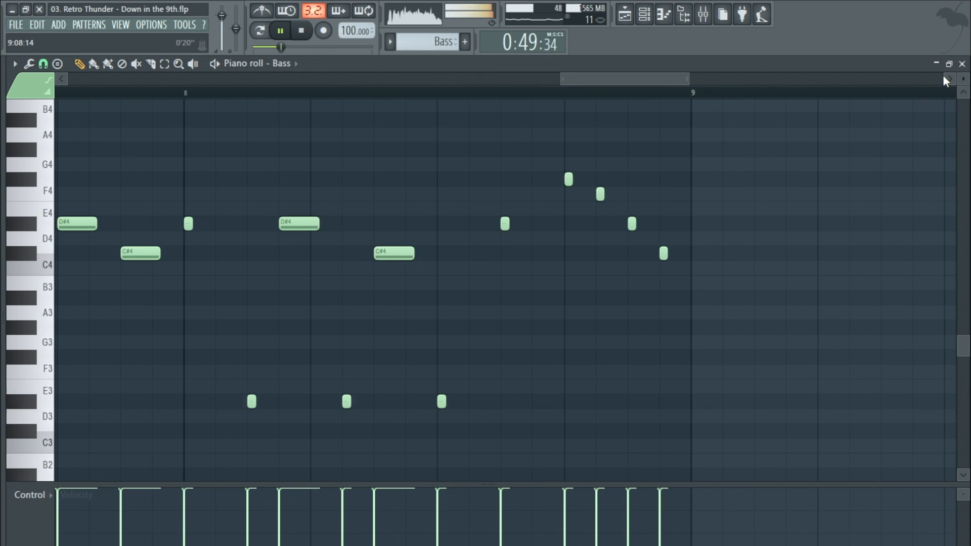
left_click(962, 64)
left_click(304, 33)
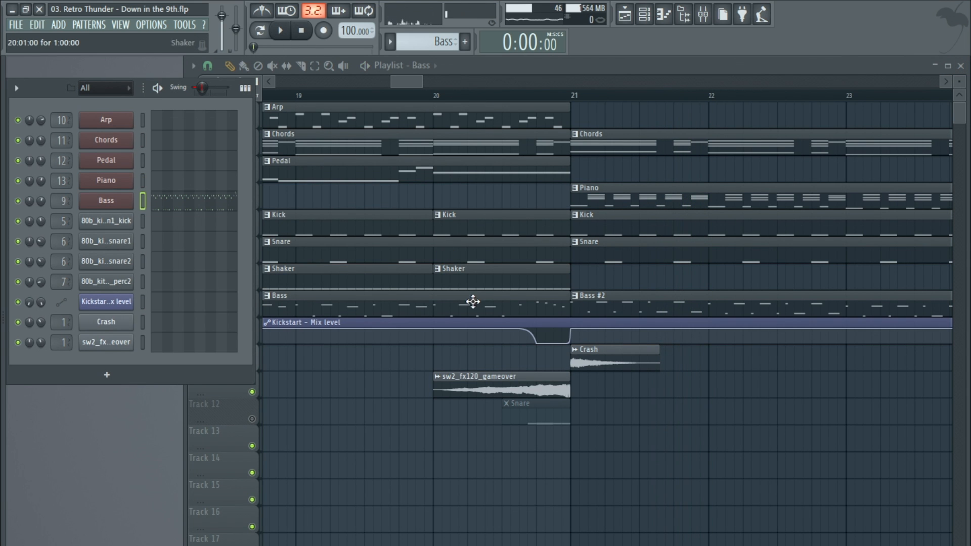
- Remove the Kick, Snare and Shaker parts between bars 20 and 21
scroll(496, 210, "down", 4)
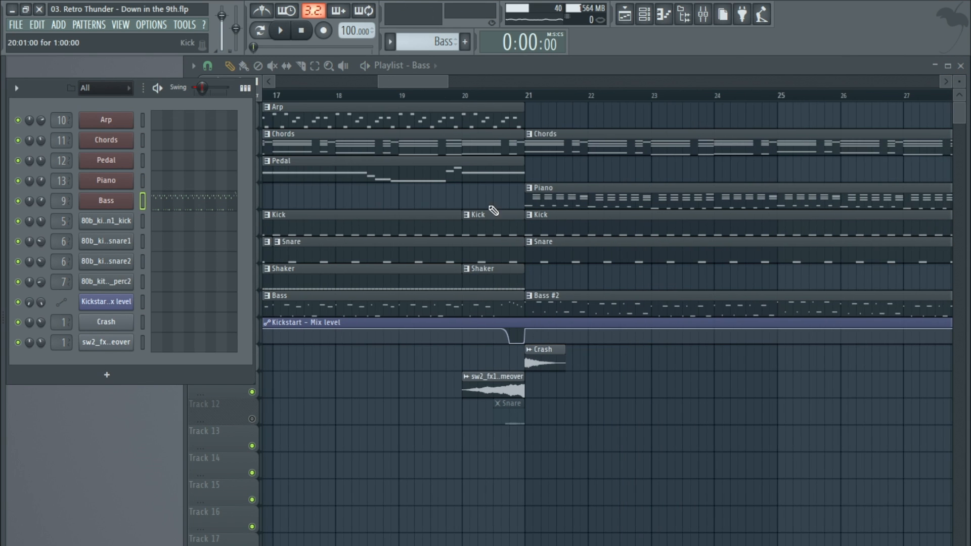
scroll(487, 205, "up", 2)
right_click(499, 221)
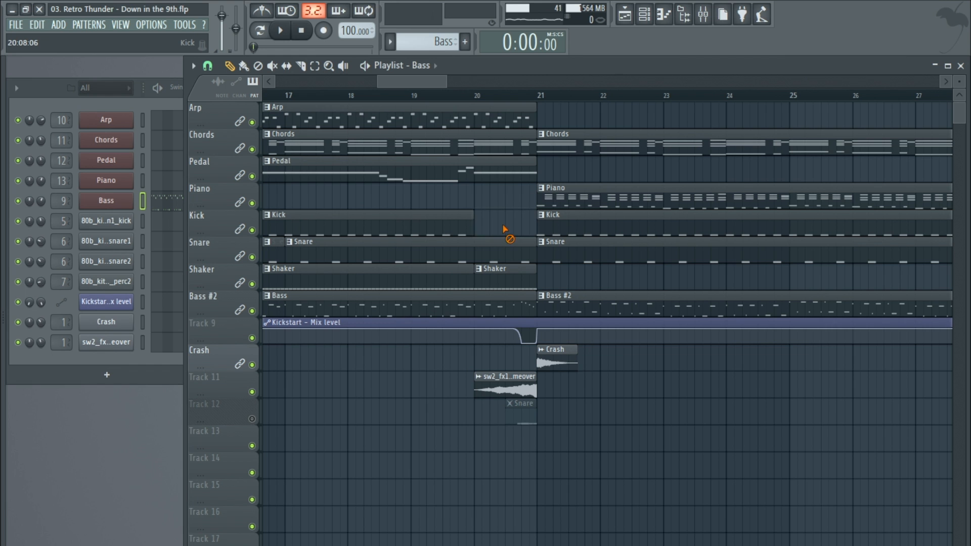
left_click_drag(531, 256, 468, 253)
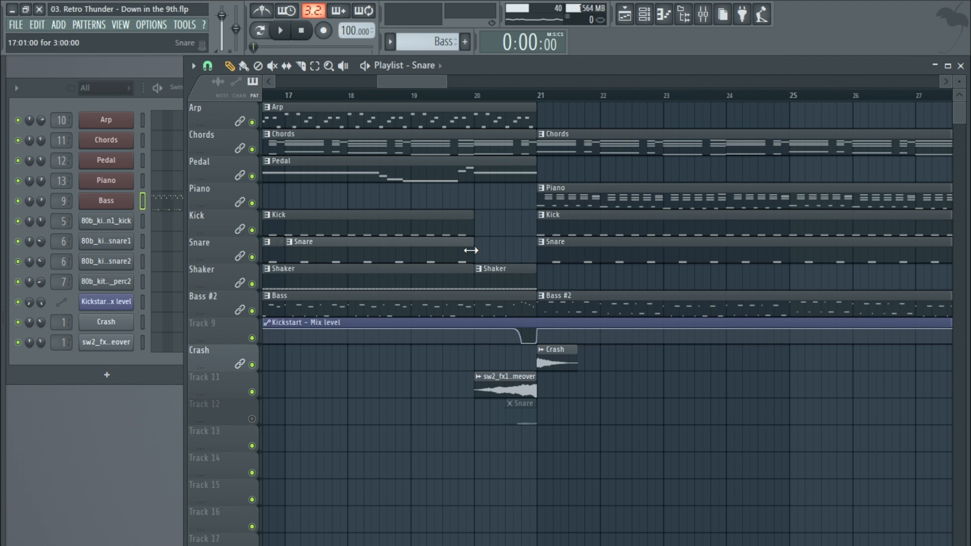
right_click(507, 278)
scroll(512, 224, "down", 3)
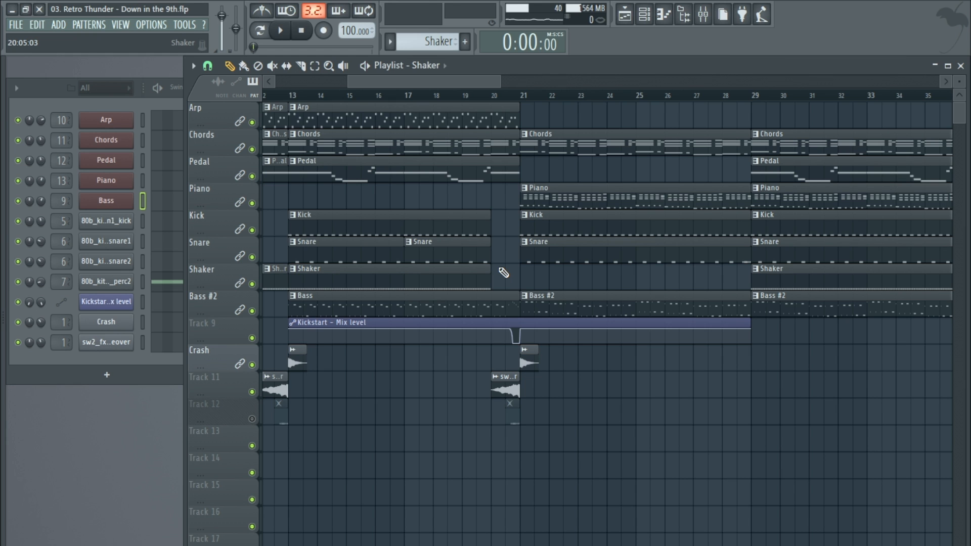
- Play the complete transition from bar 17 past bar 21 with Track 12 unmuted, then stop playback
left_click(420, 99)
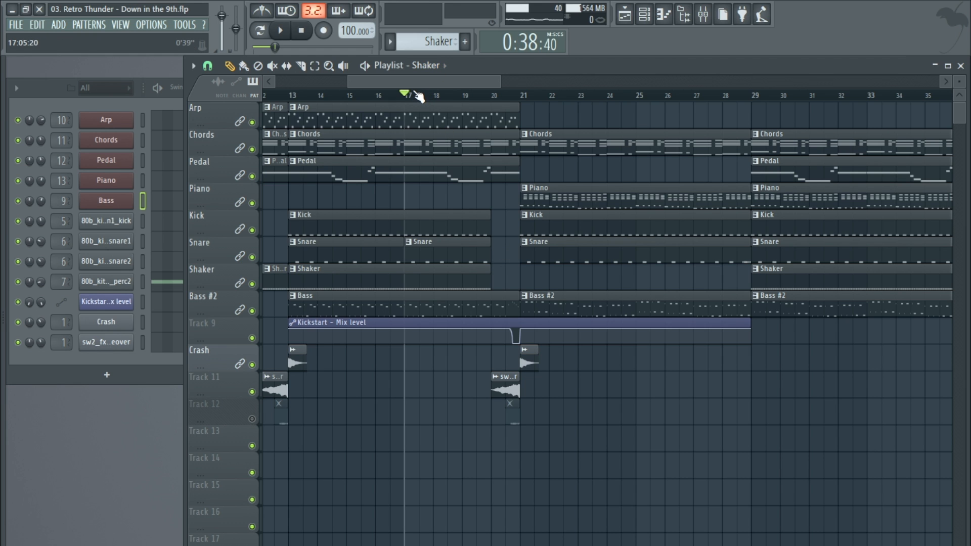
left_click(281, 31)
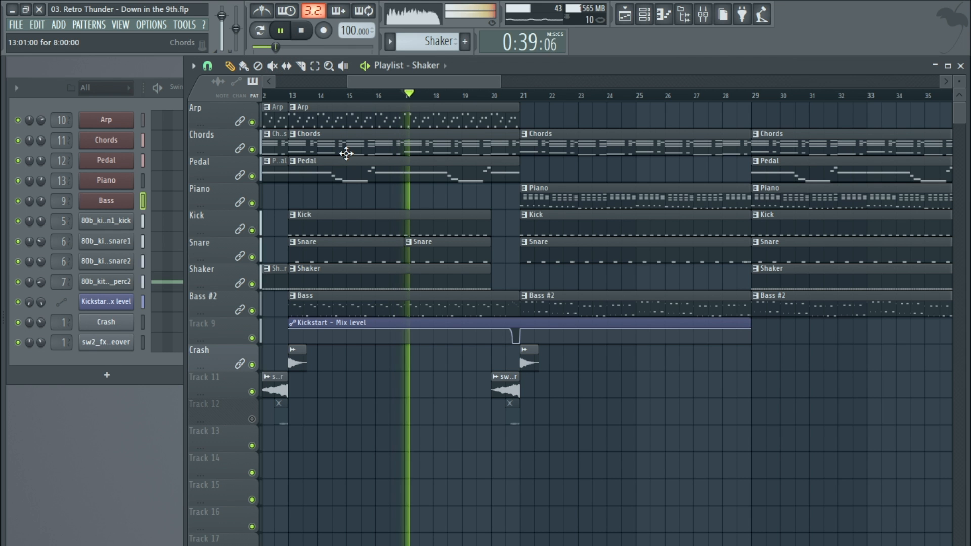
left_click(253, 419)
left_click_drag(412, 81, 440, 83)
scroll(515, 167, "down", 2)
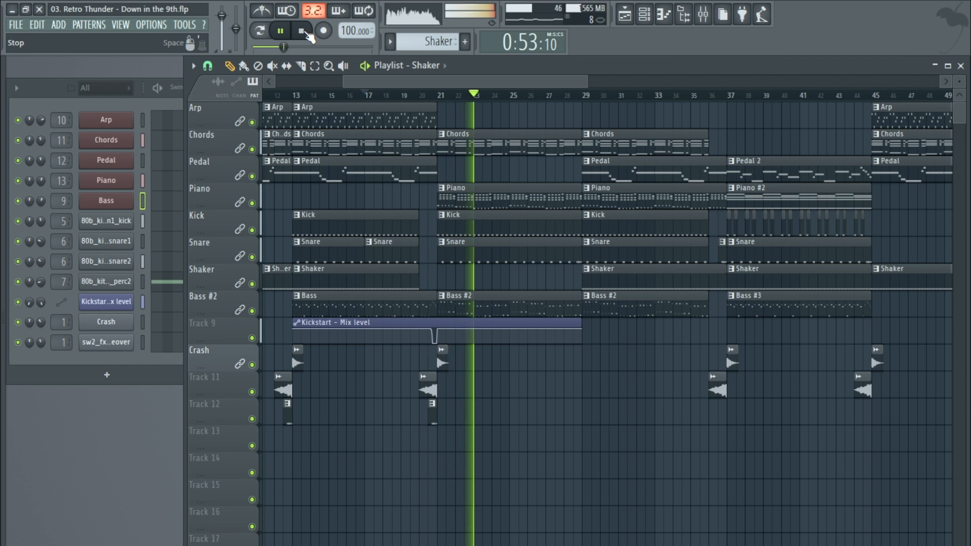
left_click(303, 31)
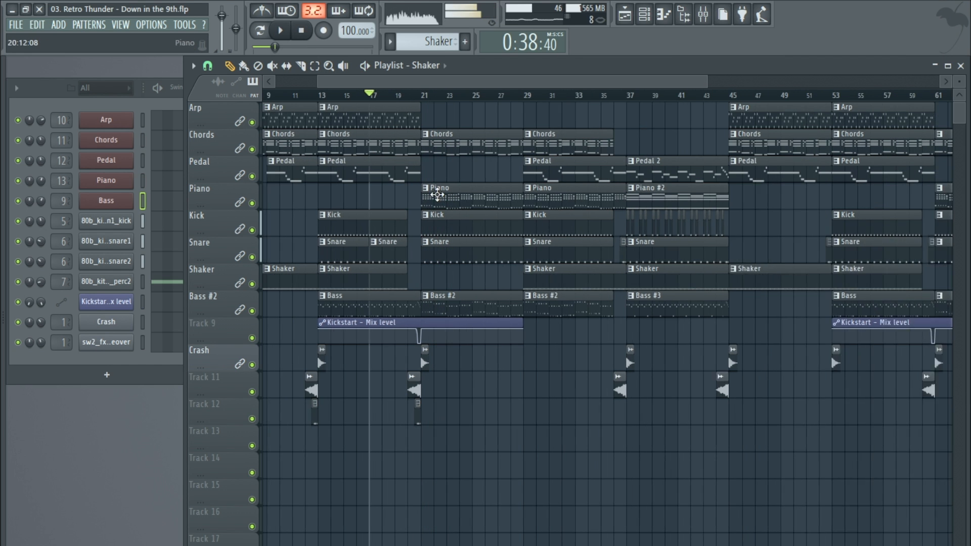
- Set the playback position to bar 35 and play the section leading up to bar 37
scroll(438, 195, "down", 1)
scroll(726, 230, "up", 4)
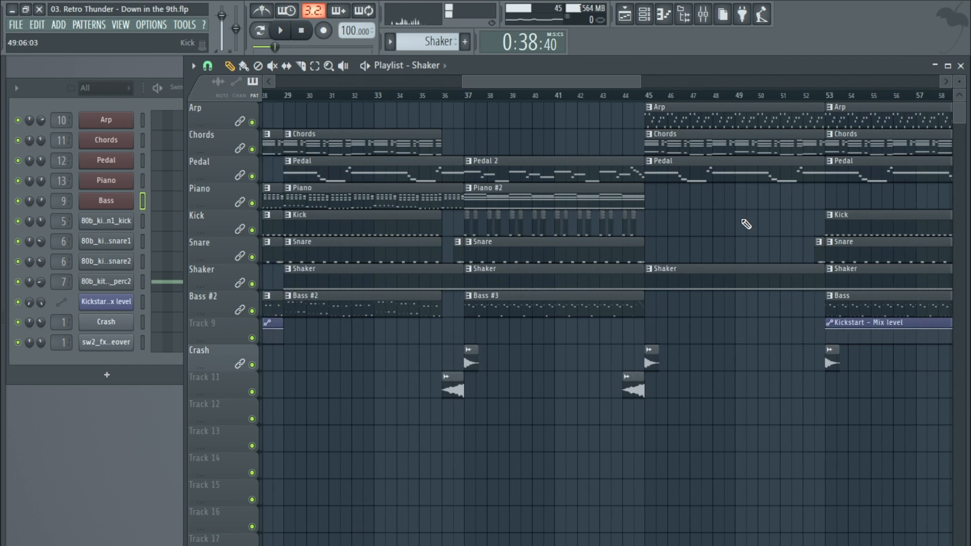
left_click(399, 96)
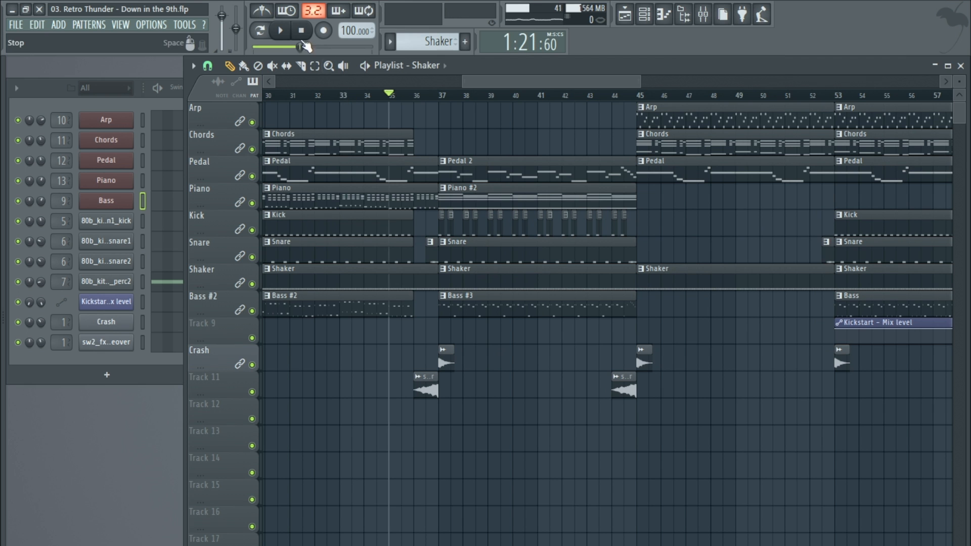
left_click(293, 33)
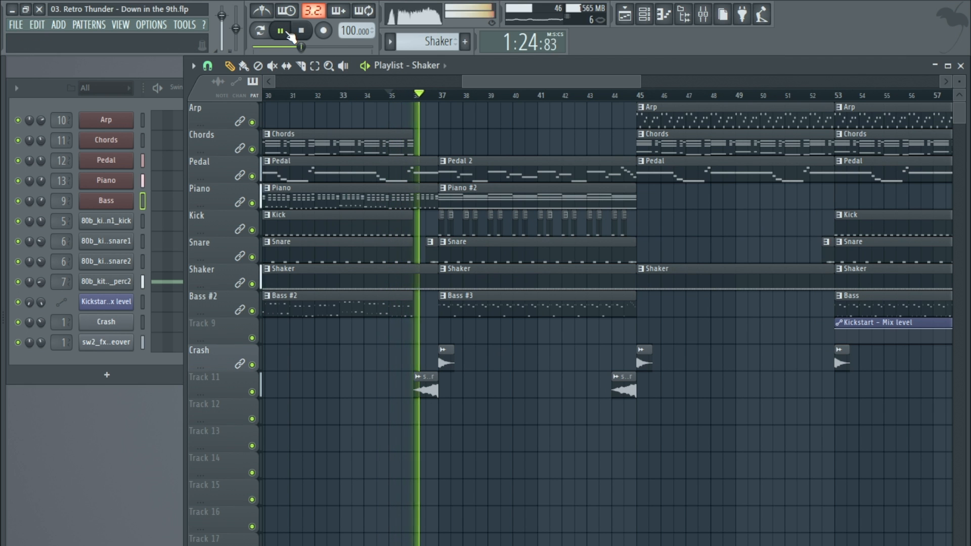
- Stop playback and compare the drum and bass dropouts before bars 21 and 37 in the playlist
key("space")
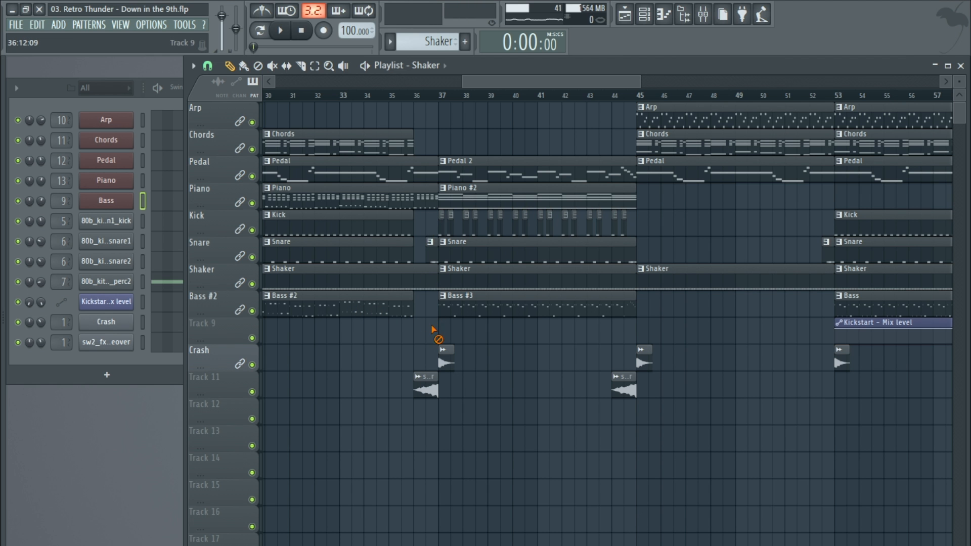
scroll(433, 329, "down", 3)
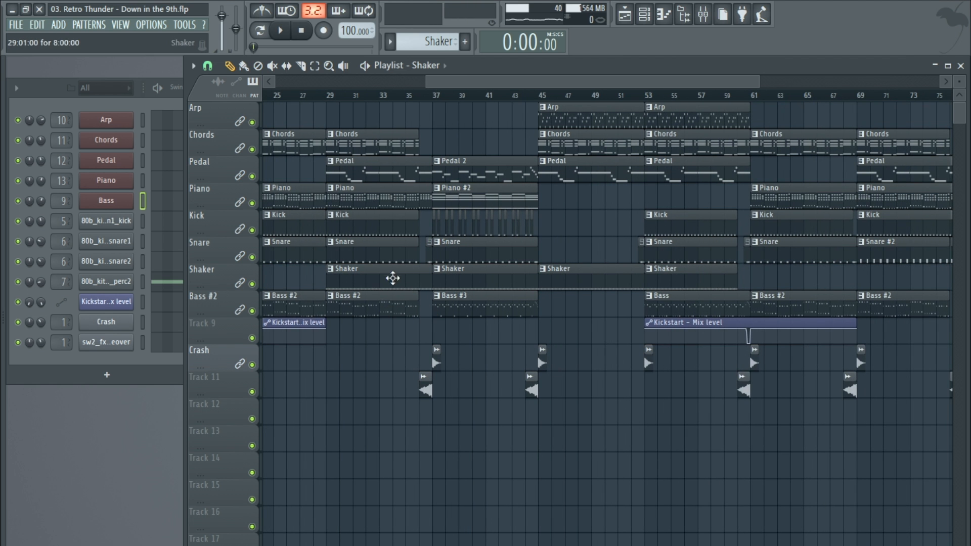
scroll(425, 269, "up", 4)
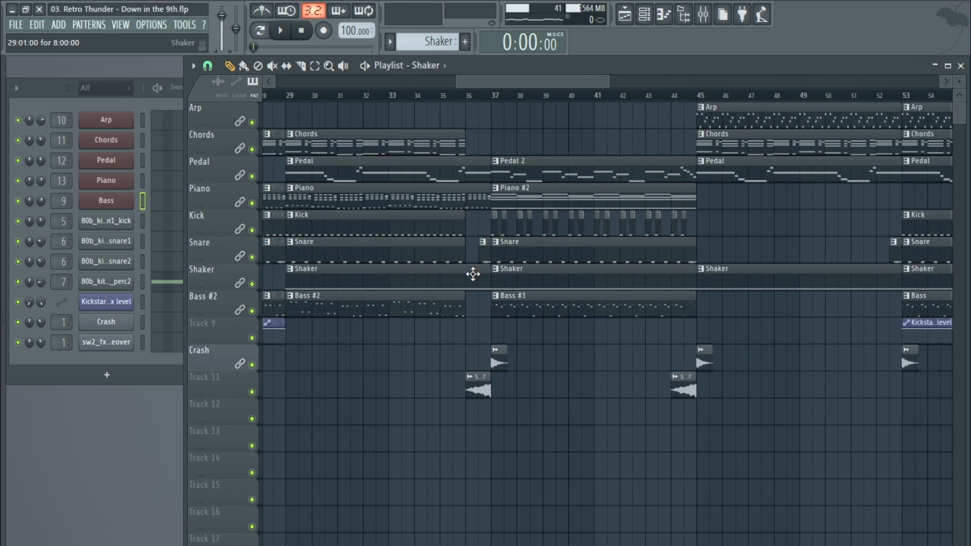
scroll(473, 274, "up", 2)
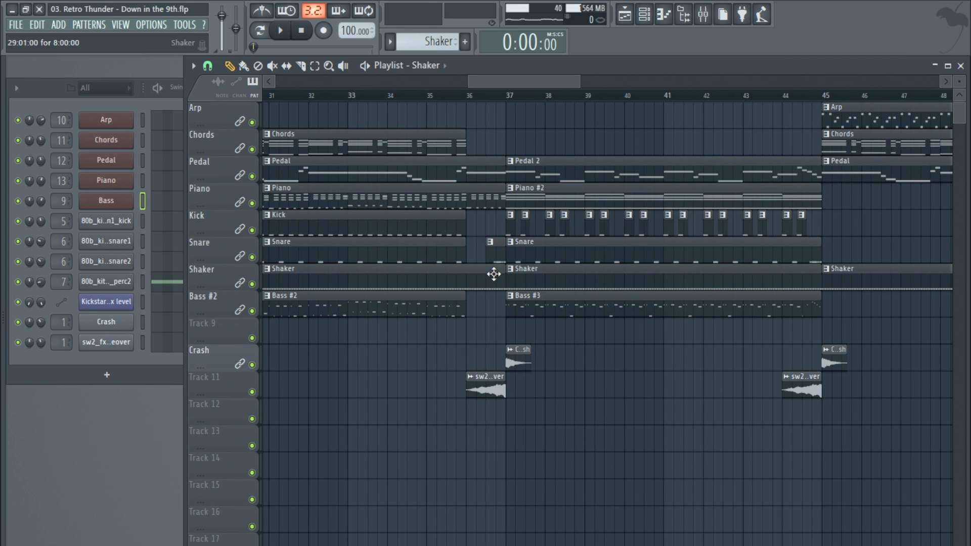
scroll(582, 277, "down", 4)
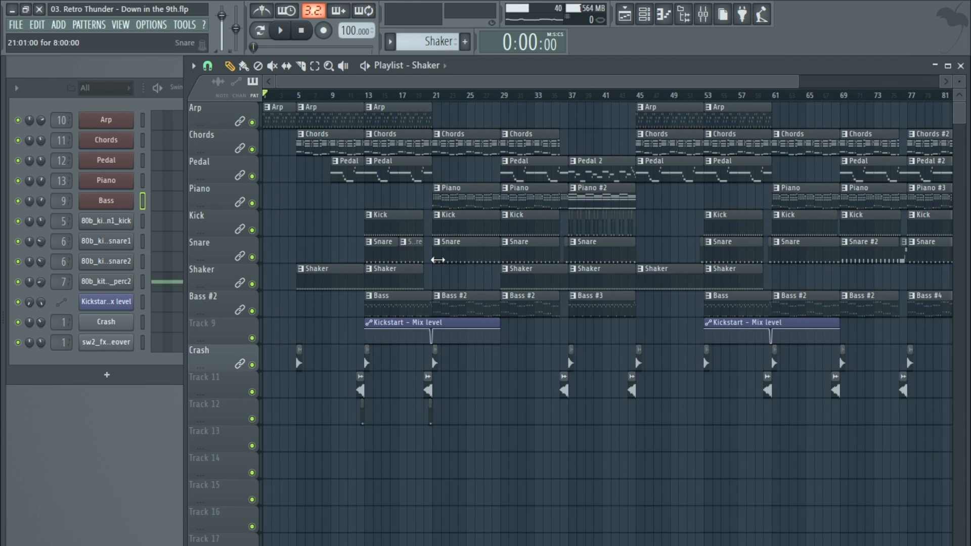
scroll(445, 284, "up", 5)
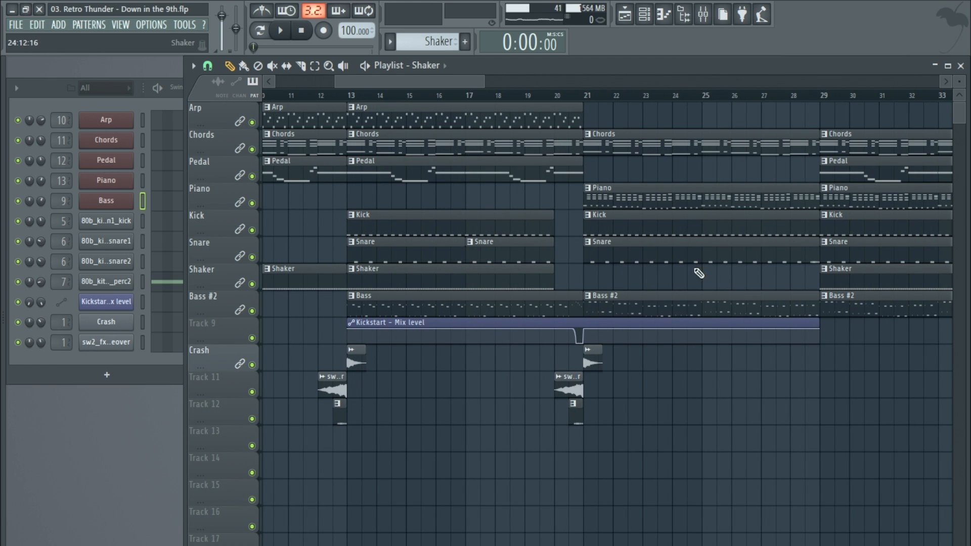
mouse_move(554, 277)
left_mouse_down()
mouse_move(583, 279)
mouse_move(551, 278)
left_mouse_up()
scroll(477, 200, "down", 3)
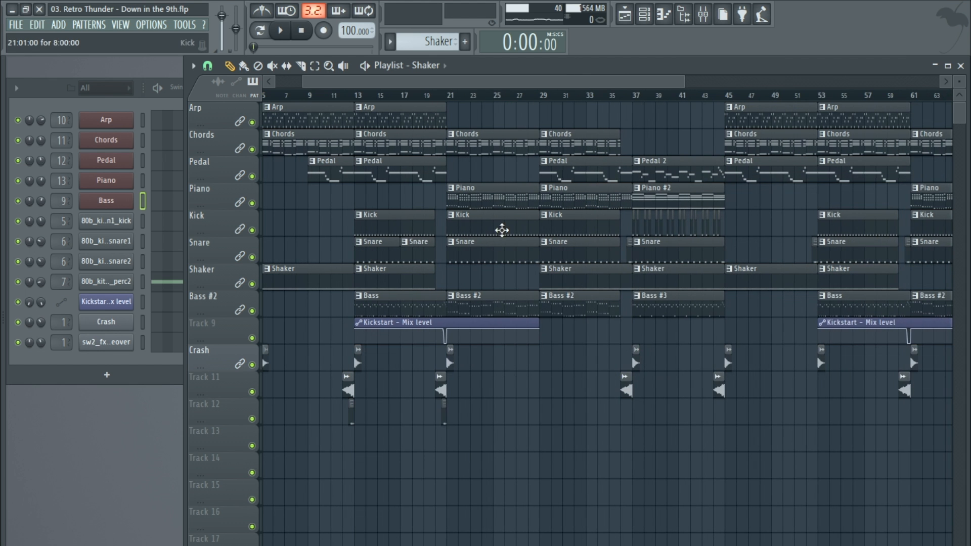
scroll(411, 251, "down", 1)
scroll(601, 244, "up", 3)
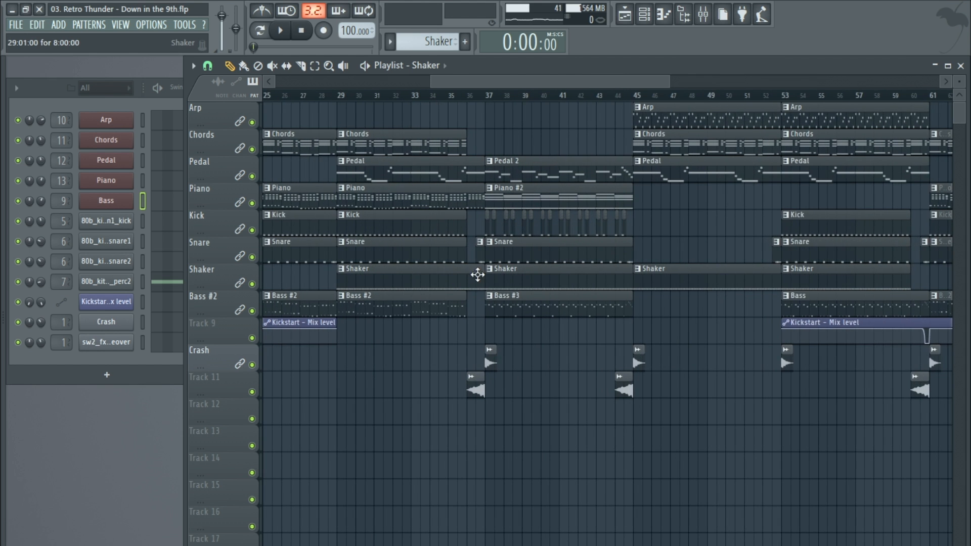
scroll(451, 275, "up", 3)
scroll(457, 288, "down", 2)
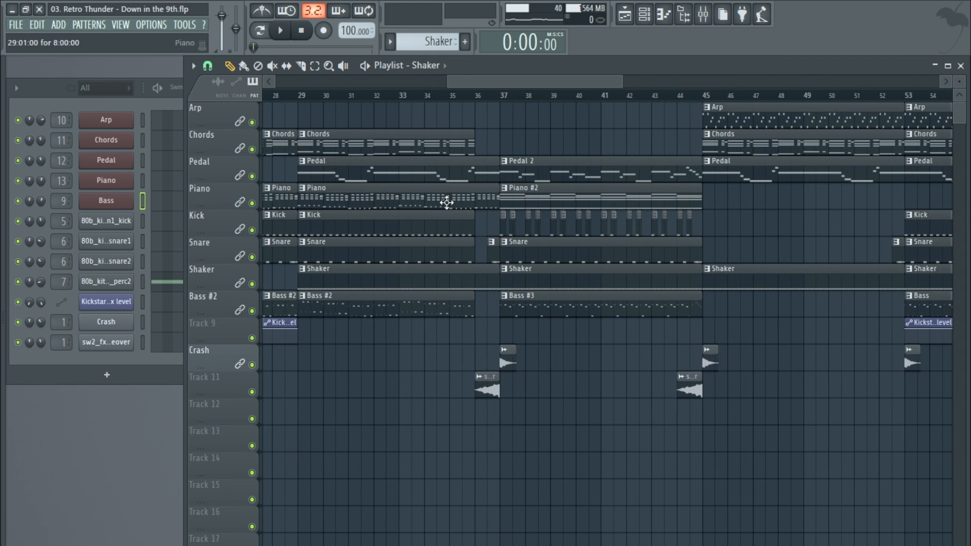
- Play the transition from bar 35 past bar 37, then jump to about bar 43 and play the lead-in to bar 45
left_click(450, 97)
left_click(284, 36)
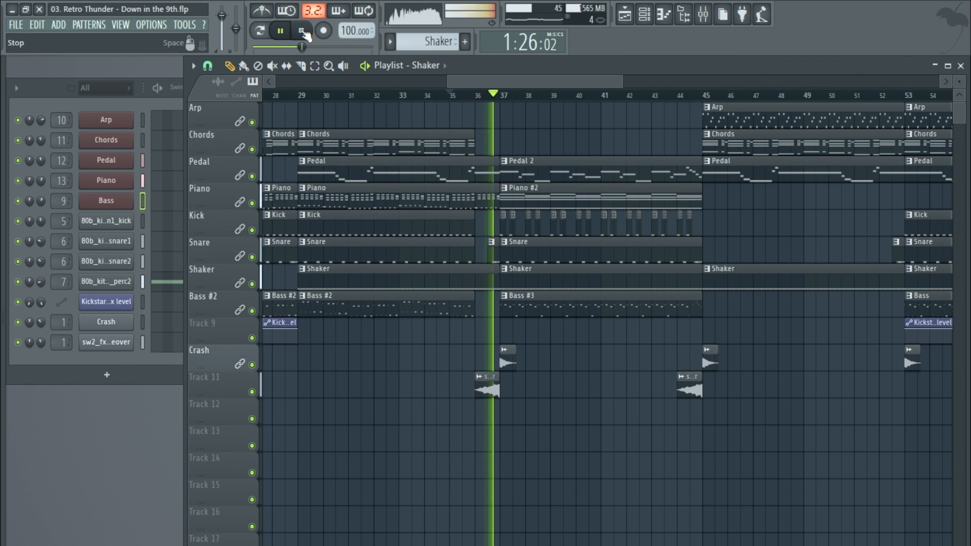
scroll(306, 111, "down", 3)
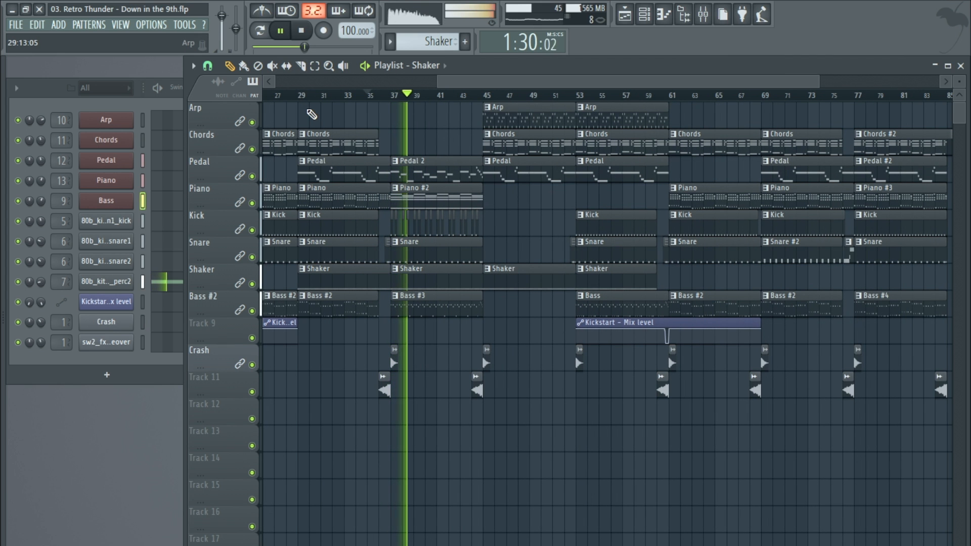
left_click(458, 95)
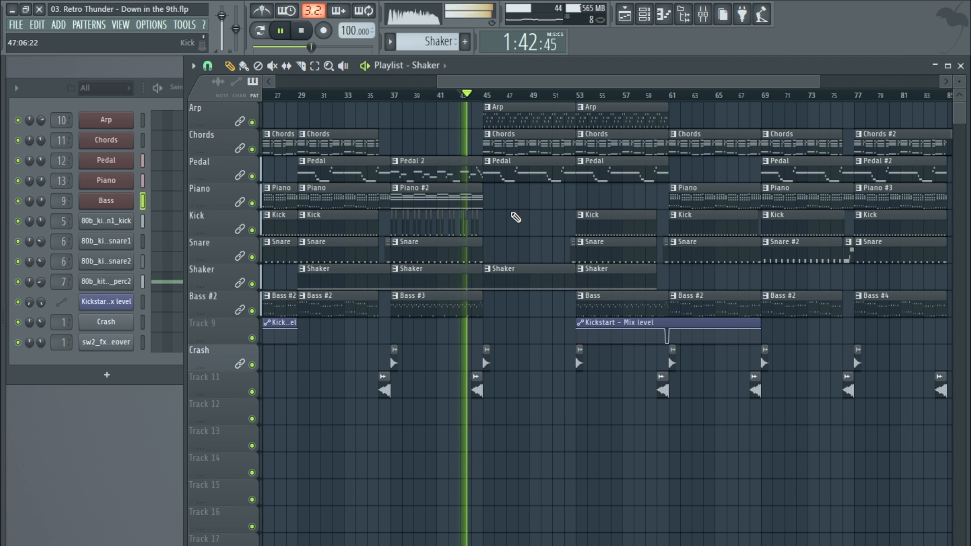
- Play the section from bar 69 past the transition at bar 77, then stop playback
scroll(516, 218, "down", 2)
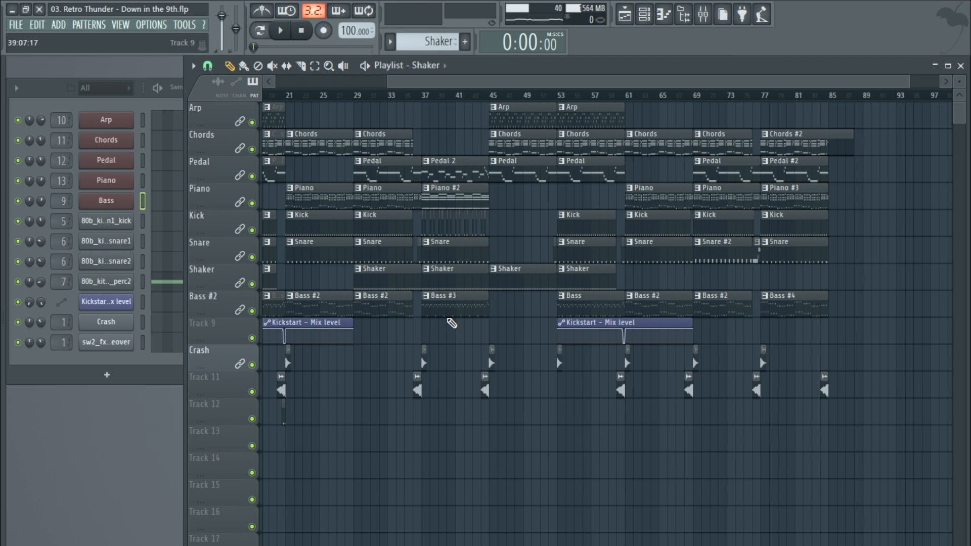
scroll(430, 233, "up", 4)
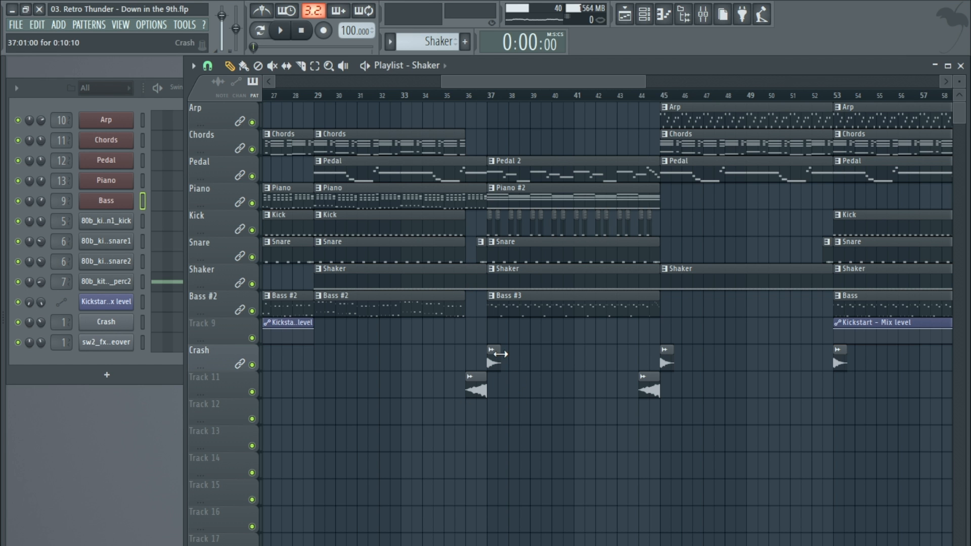
scroll(618, 342, "down", 3)
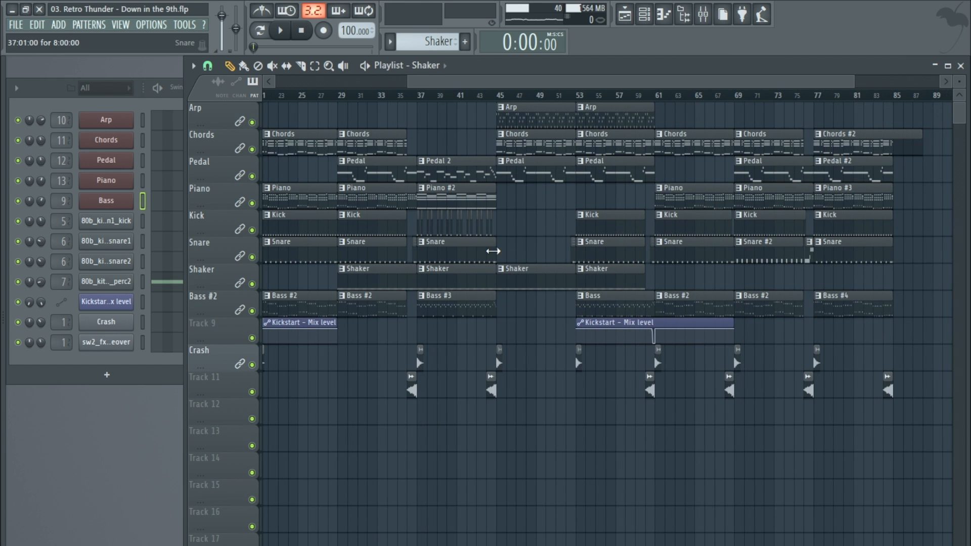
scroll(703, 247, "up", 4)
scroll(543, 237, "down", 4)
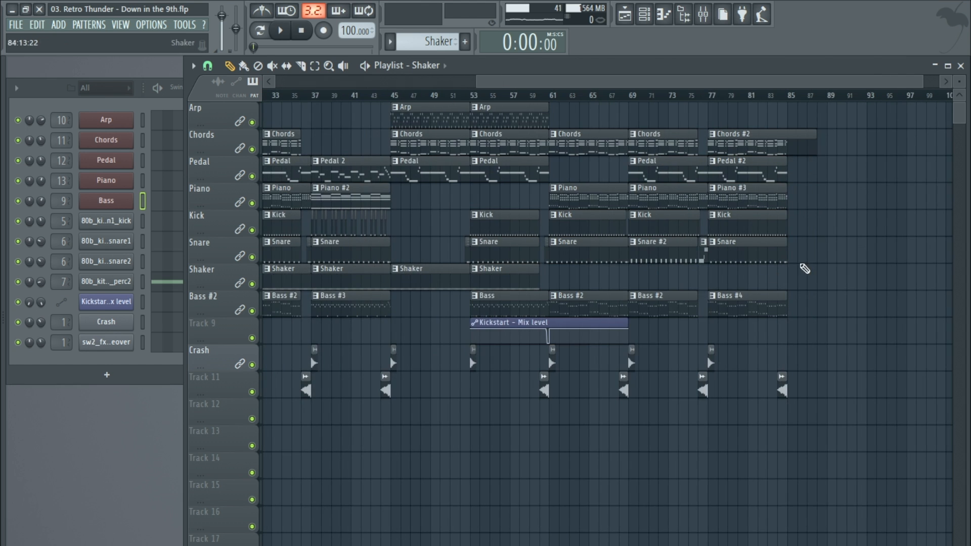
scroll(787, 221, "down", 2)
scroll(855, 225, "up", 6)
left_click(402, 94)
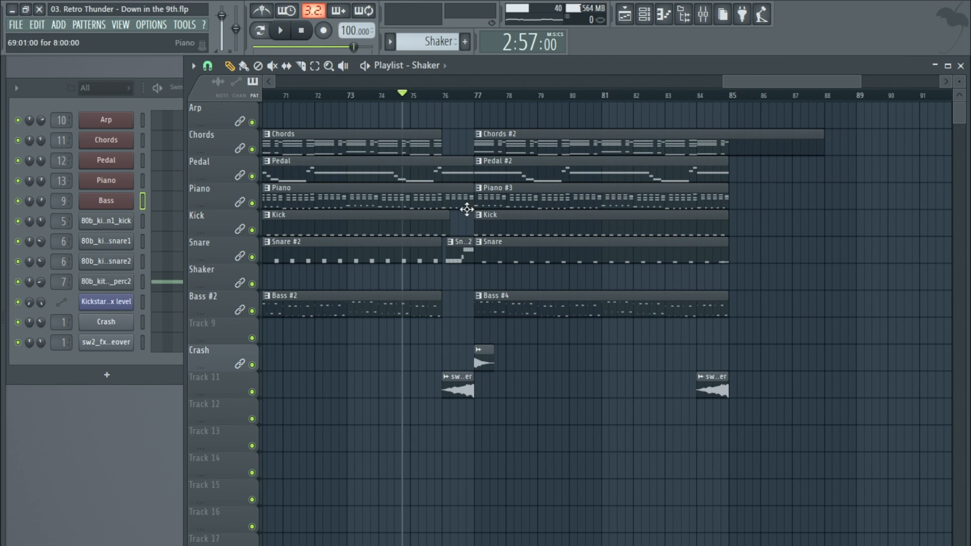
scroll(495, 195, "down", 2)
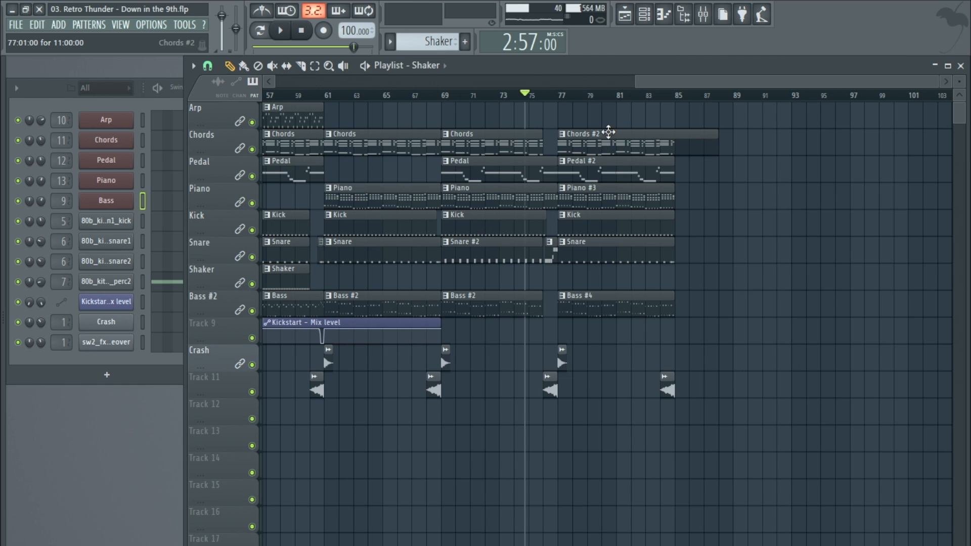
left_click(446, 96)
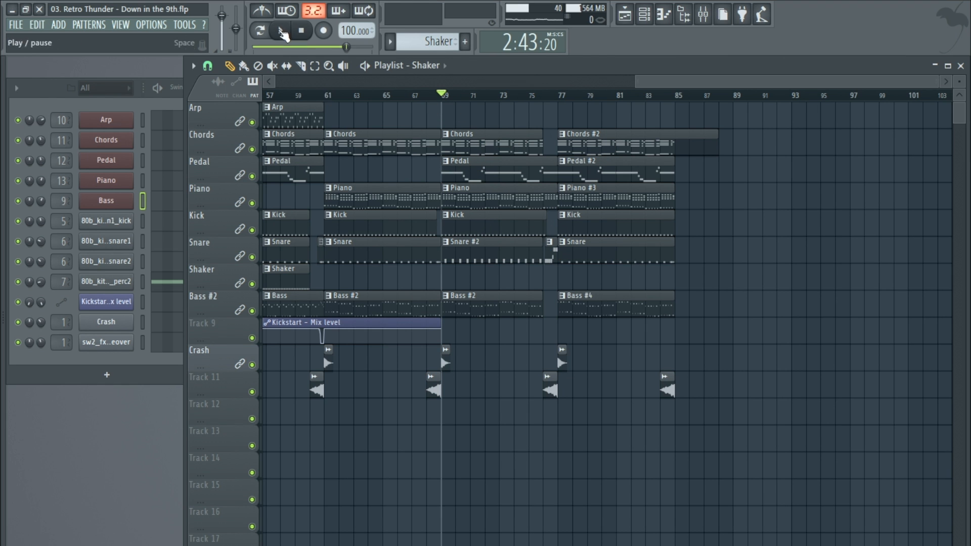
left_click(282, 32)
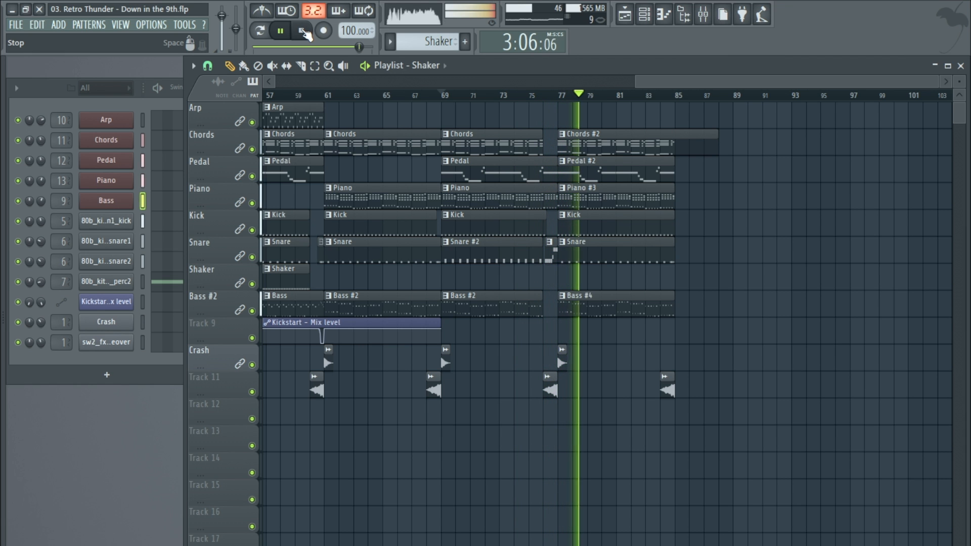
left_click(302, 31)
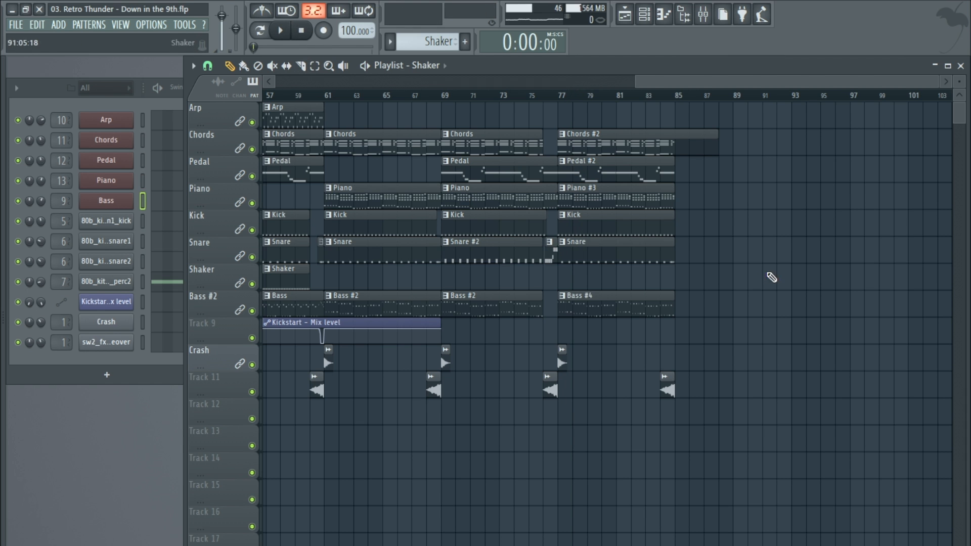
- Select the short Snare #2 fill clip in bar 76 and examine the parts around it leading into bar 77
scroll(568, 217, "up", 4)
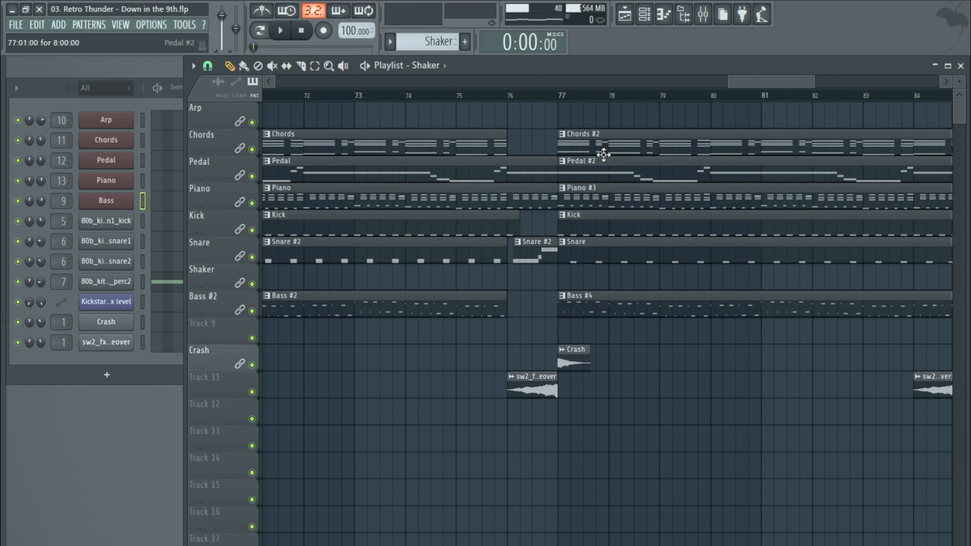
scroll(610, 161, "down", 3)
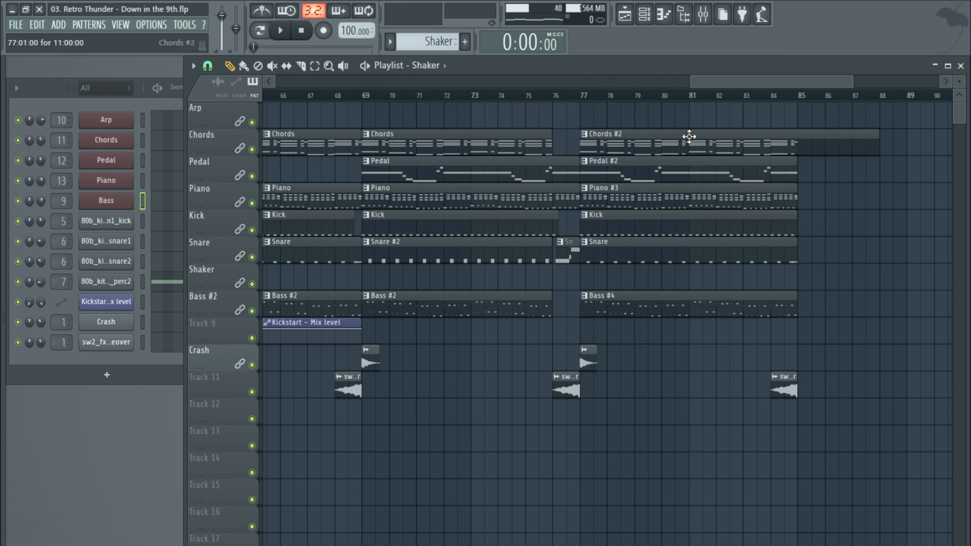
scroll(602, 256, "up", 3)
left_click(514, 251)
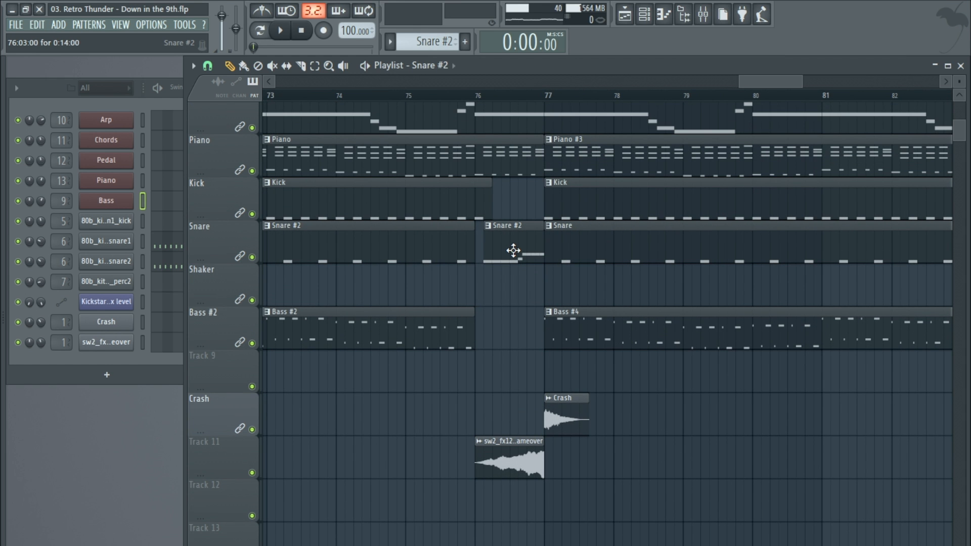
scroll(514, 250, "down", 2)
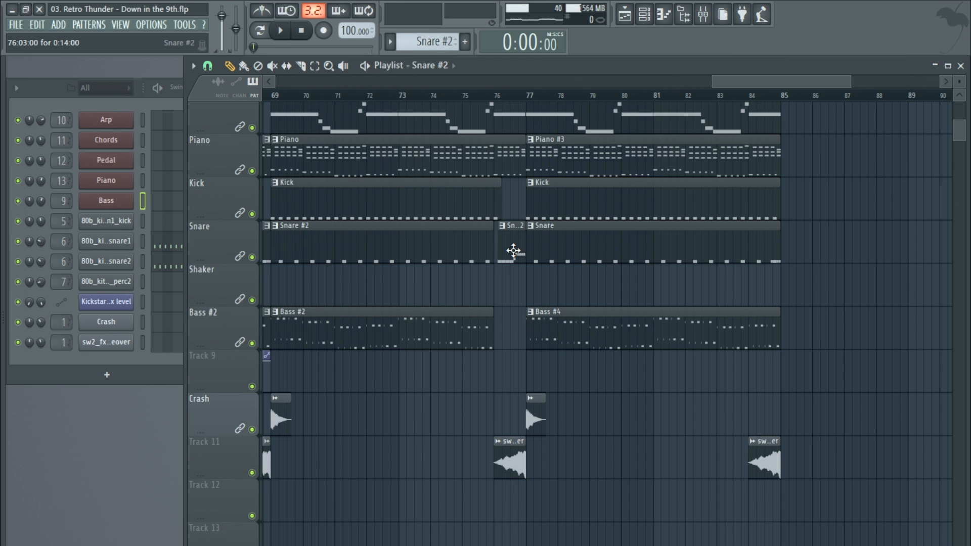
- Review the full arrangement, comparing the risers, crashes, snare fills and dropouts around bars 21 and 77
scroll(513, 250, "down", 4)
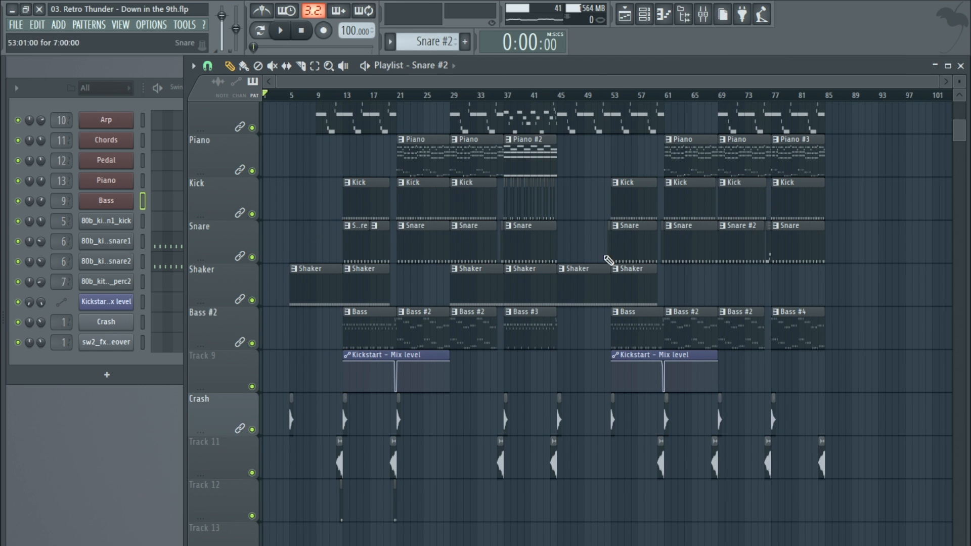
scroll(425, 341, "down", 3)
scroll(400, 242, "up", 3)
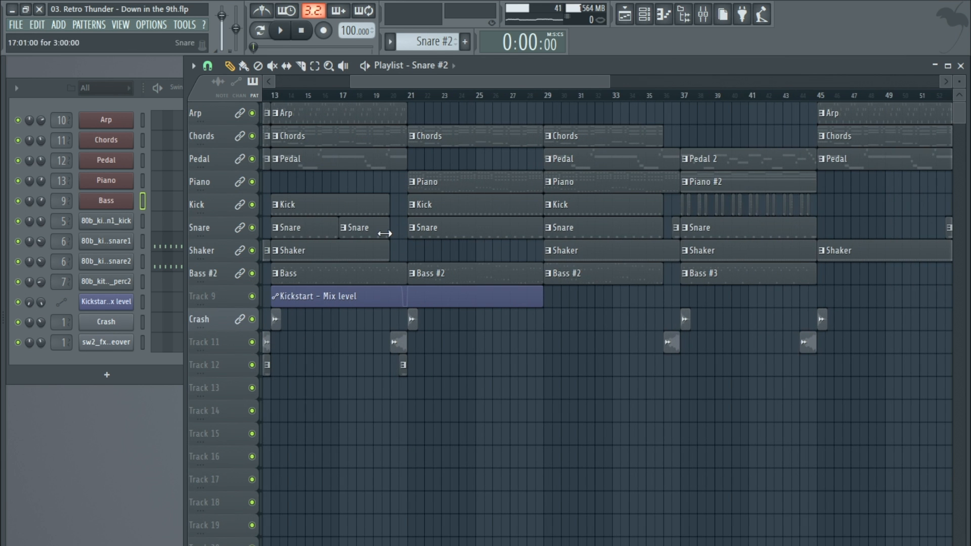
scroll(401, 245, "down", 2)
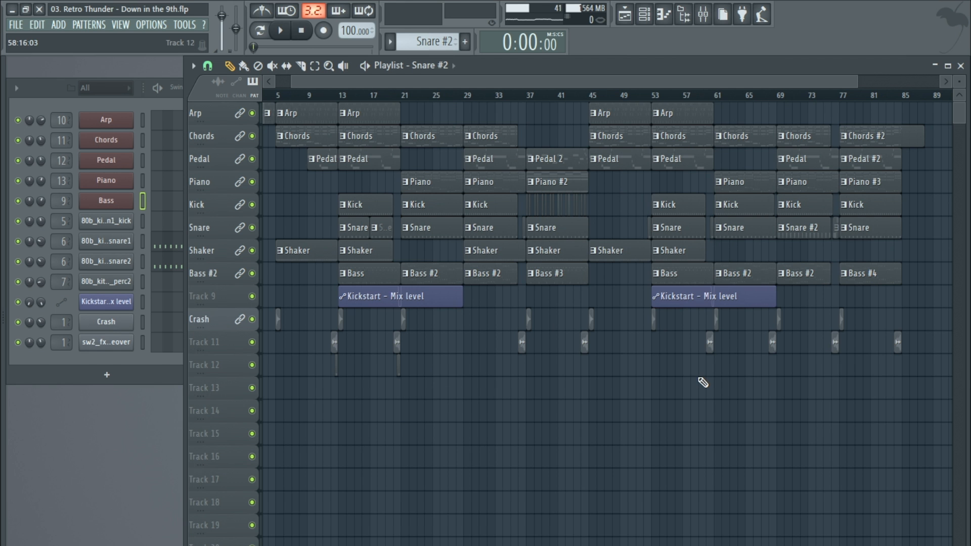
scroll(380, 343, "up", 6)
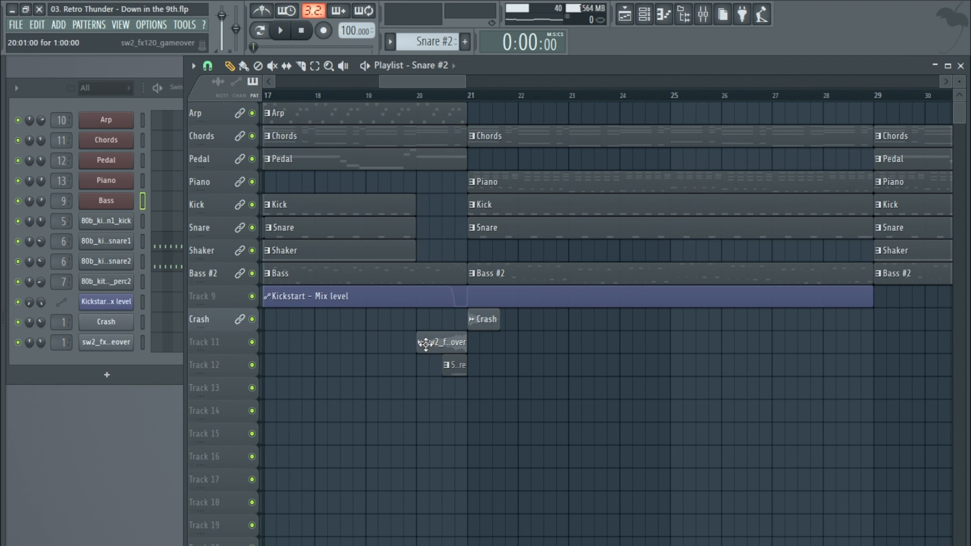
scroll(355, 317, "down", 4)
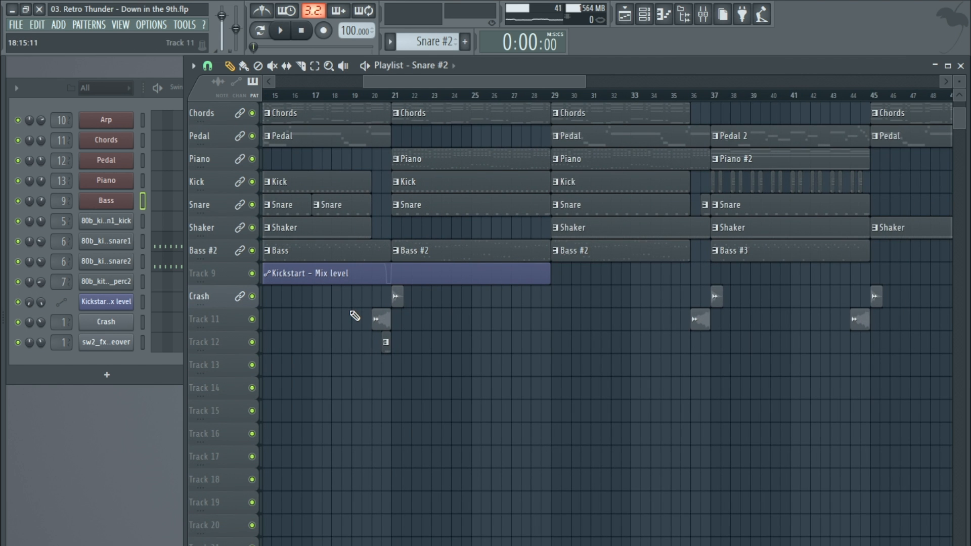
scroll(356, 316, "down", 3)
scroll(442, 283, "up", 1)
scroll(810, 242, "up", 4)
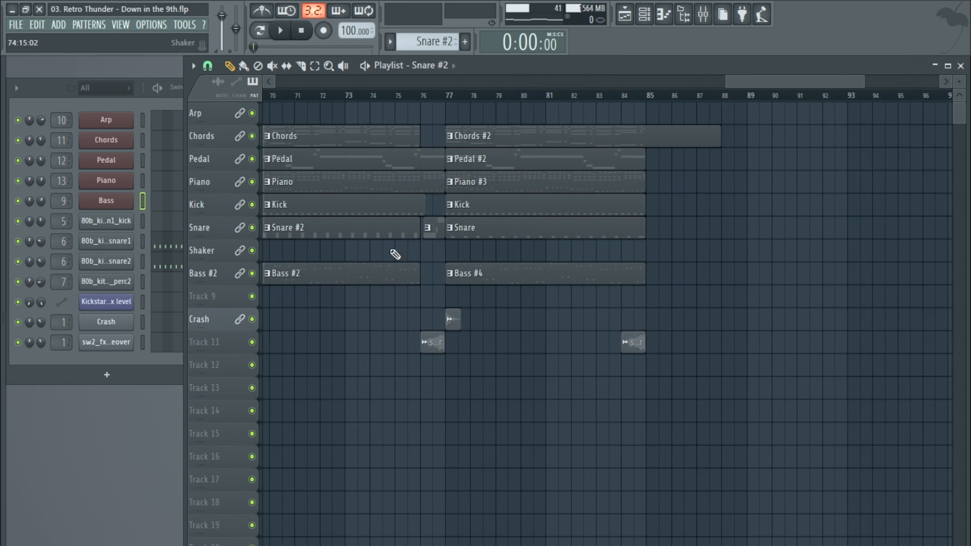
scroll(475, 238, "up", 2)
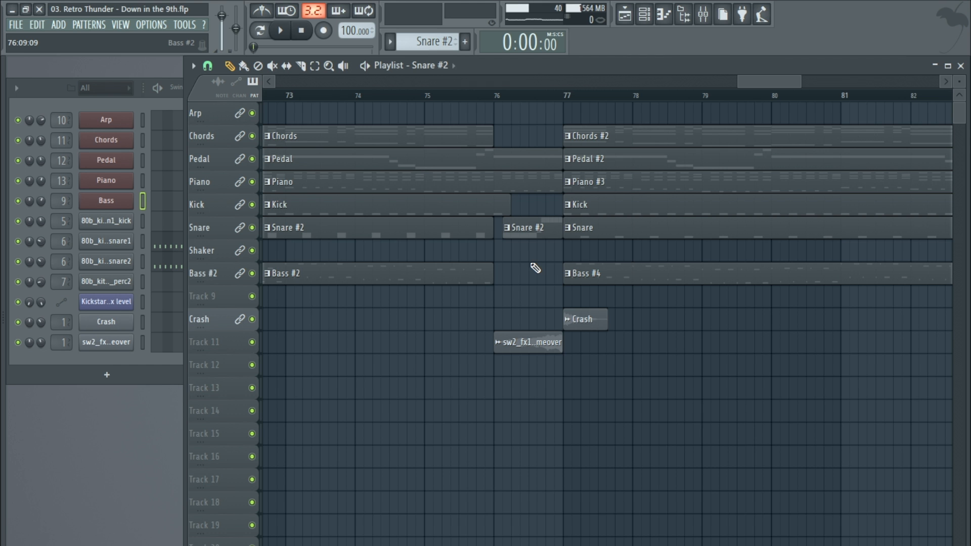
scroll(535, 268, "down", 2)
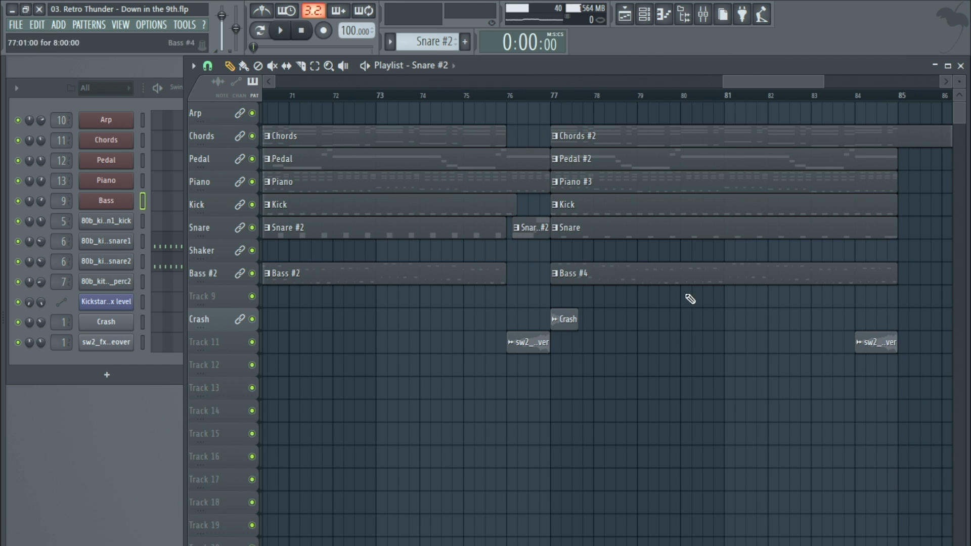
scroll(614, 248, "down", 5)
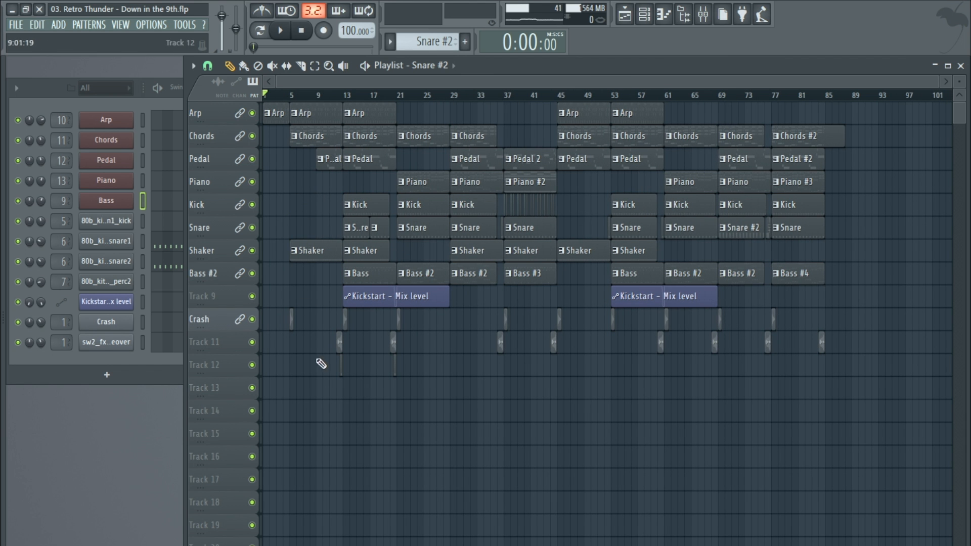
scroll(307, 212, "up", 5)
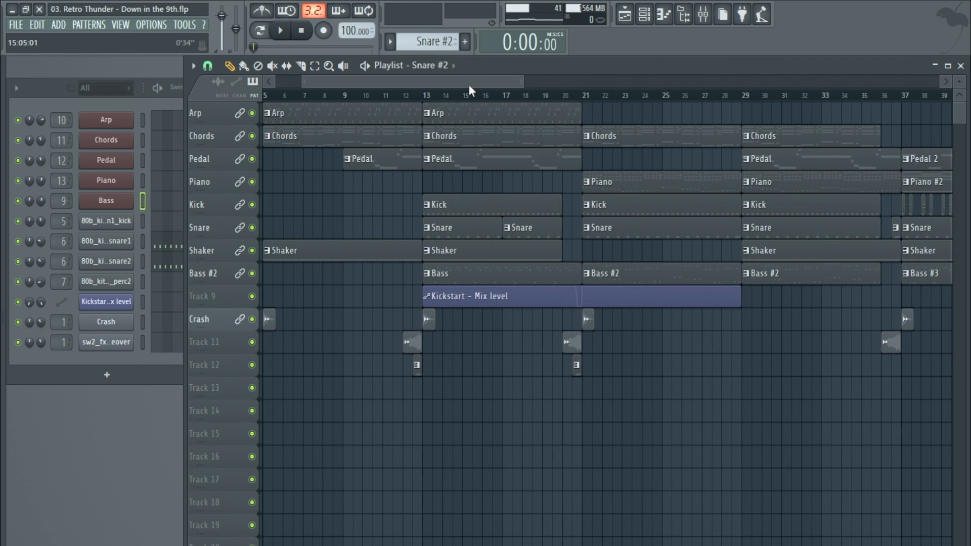
- Place a copy of the bar 13 Crash clip on Track 13 at the start of bar 12
left_click_drag(470, 86, 405, 86)
scroll(353, 212, "down", 1)
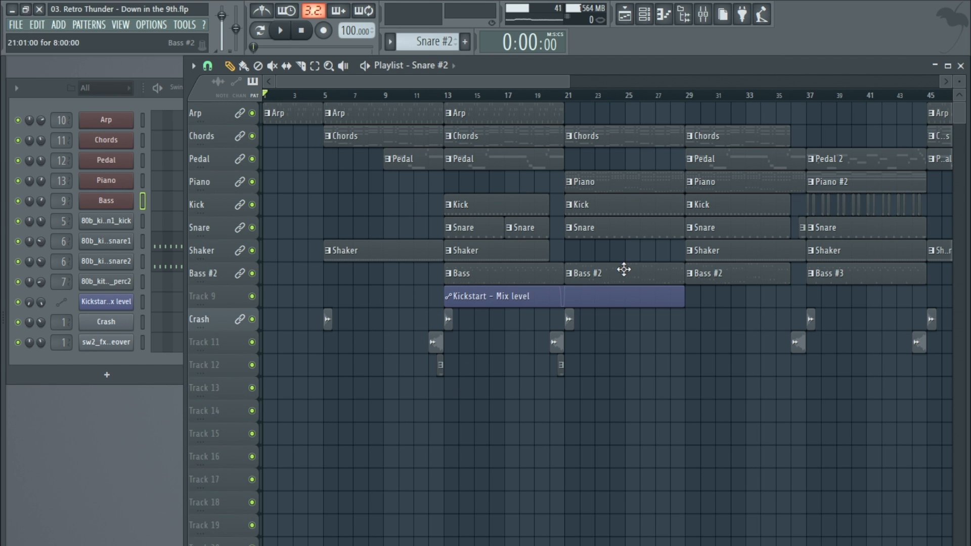
scroll(622, 268, "up", 2)
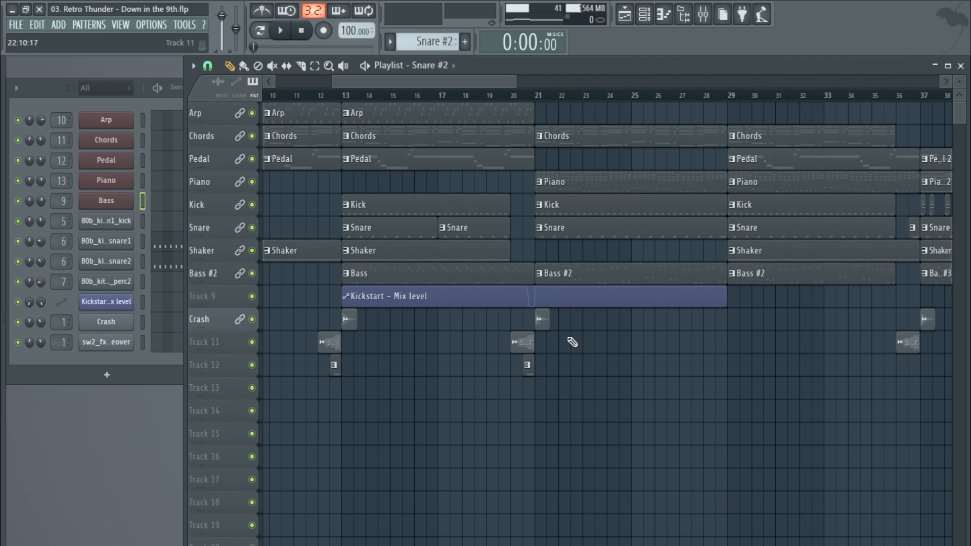
scroll(291, 340, "up", 2)
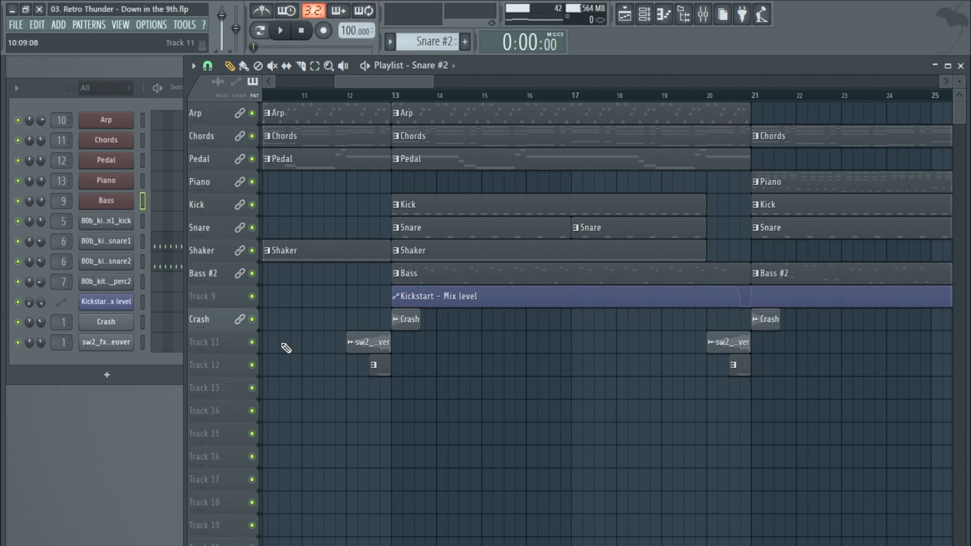
scroll(406, 320, "up", 3)
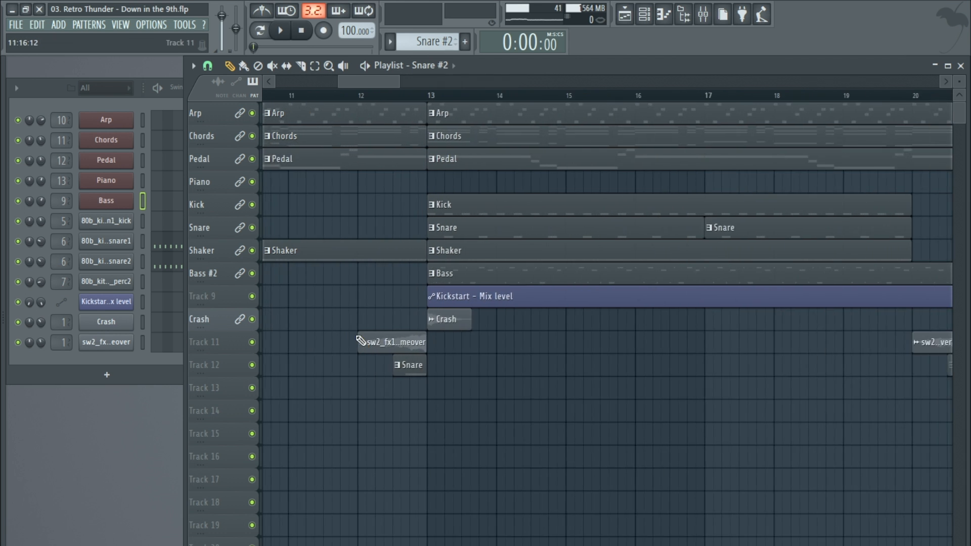
scroll(451, 318, "up", 2)
left_click(566, 320)
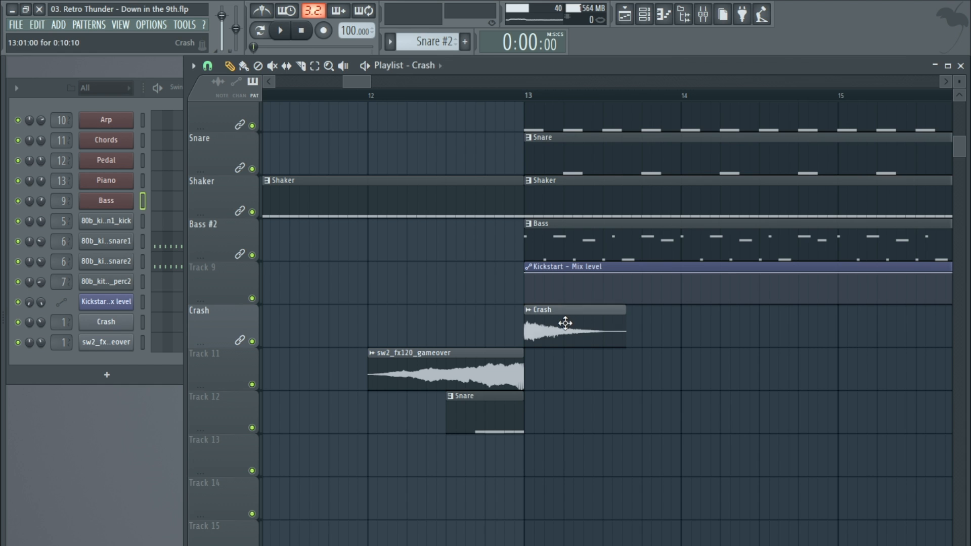
left_click(378, 441)
- Make the copied crash clip on Track 13 unique and reverse its sample
left_click(381, 441)
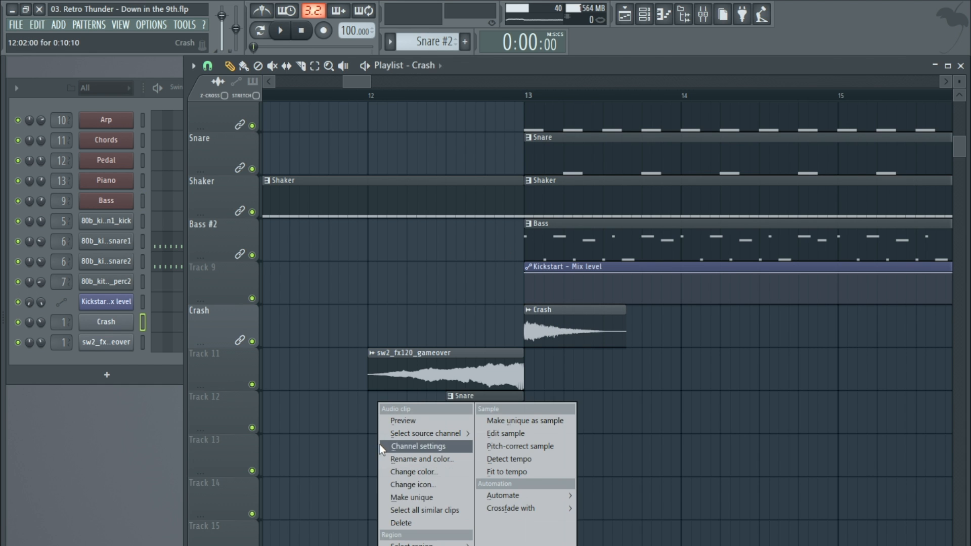
left_click(418, 495)
double_click(435, 456)
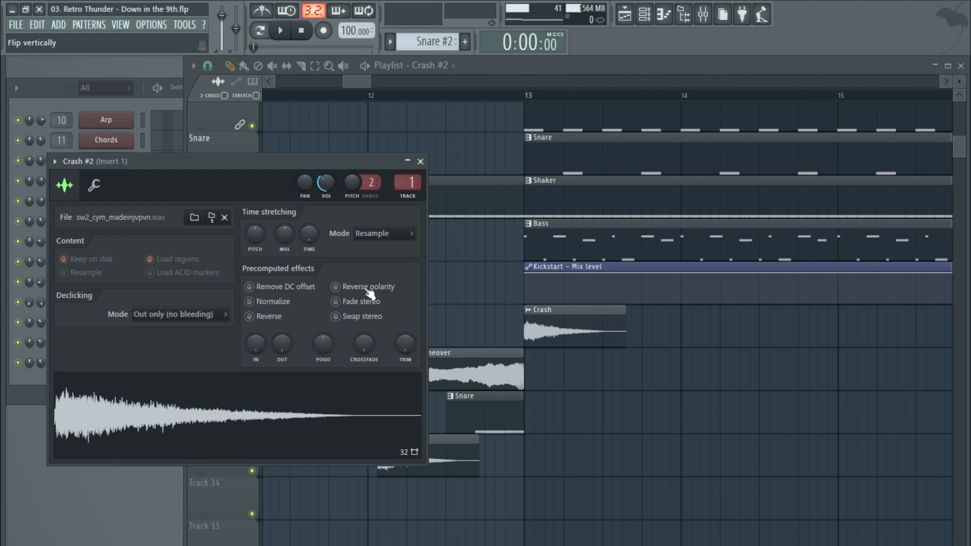
left_click(252, 322)
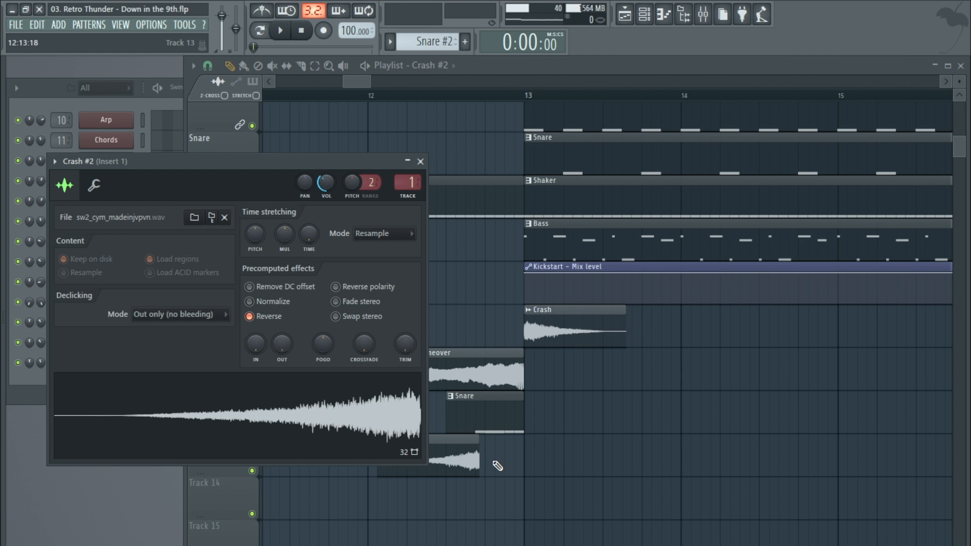
- Trim the end of the reversed Crash #2 clip and move it so it ends exactly at bar 13
scroll(462, 448, "up", 5)
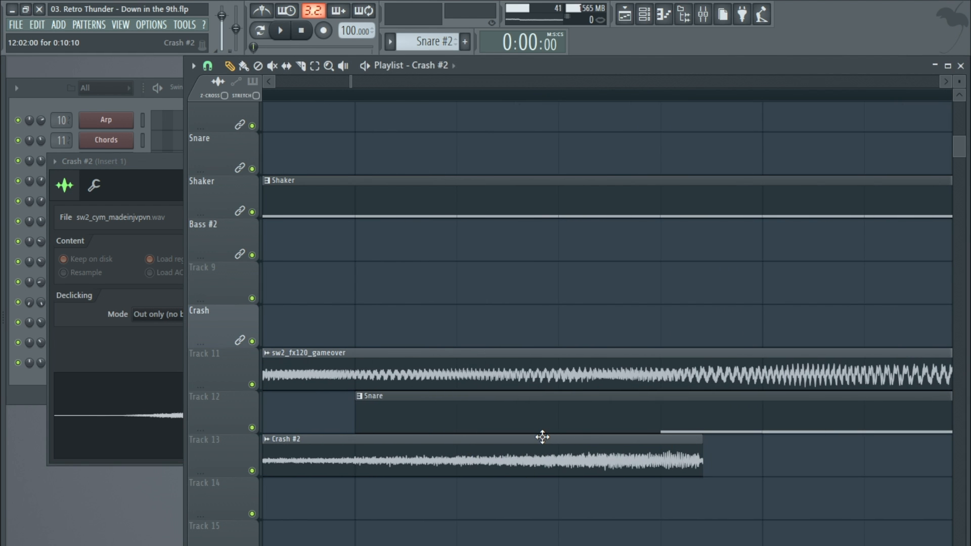
scroll(543, 437, "down", 2)
scroll(541, 437, "up", 2)
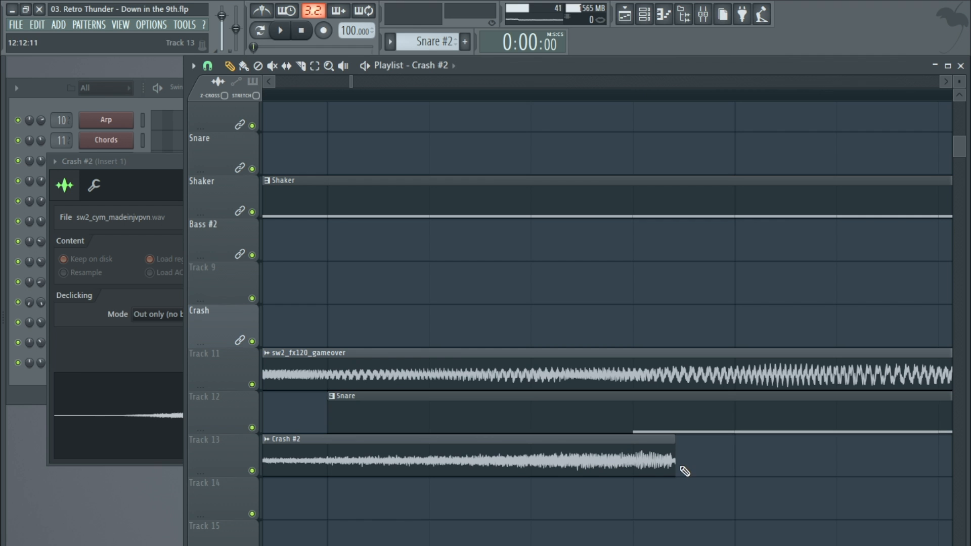
left_click_drag(673, 462, 648, 454)
scroll(481, 441, "down", 5)
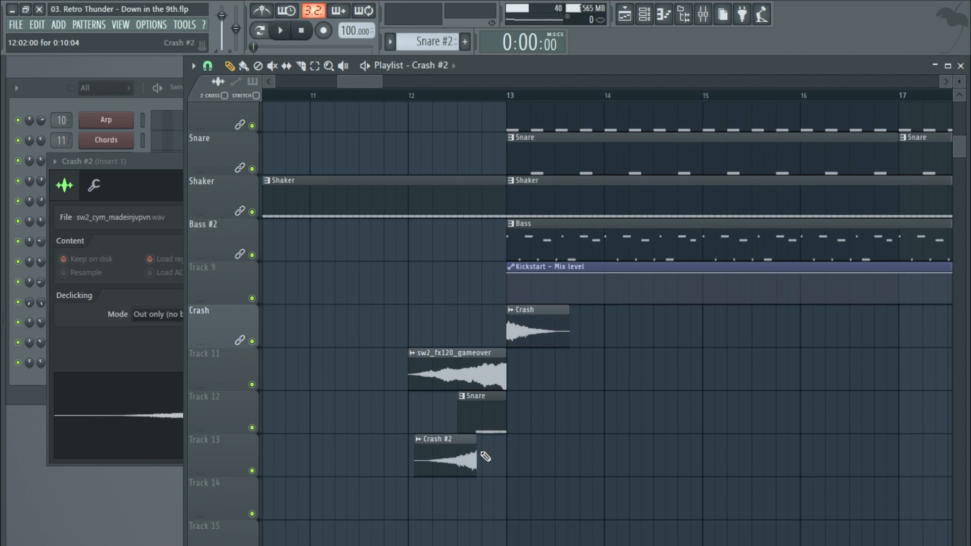
left_click_drag(435, 459, 522, 459)
scroll(497, 454, "up", 5)
scroll(521, 459, "down", 5)
- Mute the Track 11 riser and play the reversed crash from bar 12, stopping before bar 13
left_click(501, 101)
left_click(252, 384)
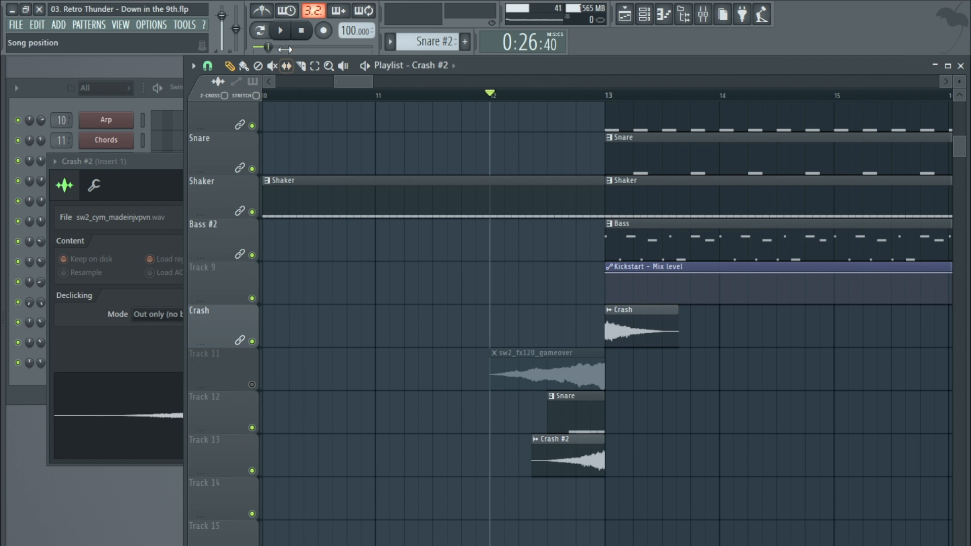
left_click(281, 31)
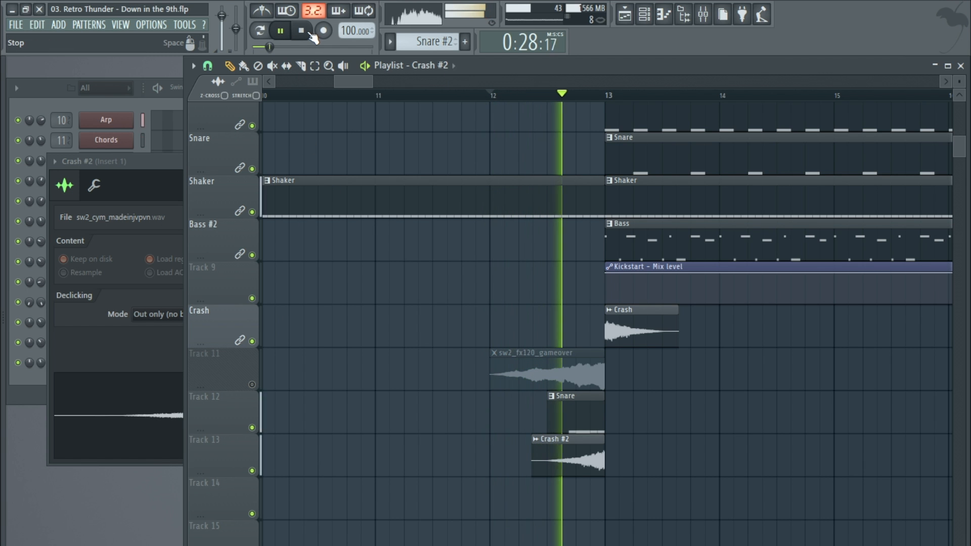
left_click(304, 32)
- Bring the Crash #2 channel settings into view and close them
scroll(411, 274, "down", 2)
scroll(412, 254, "down", 1)
scroll(397, 246, "down", 2)
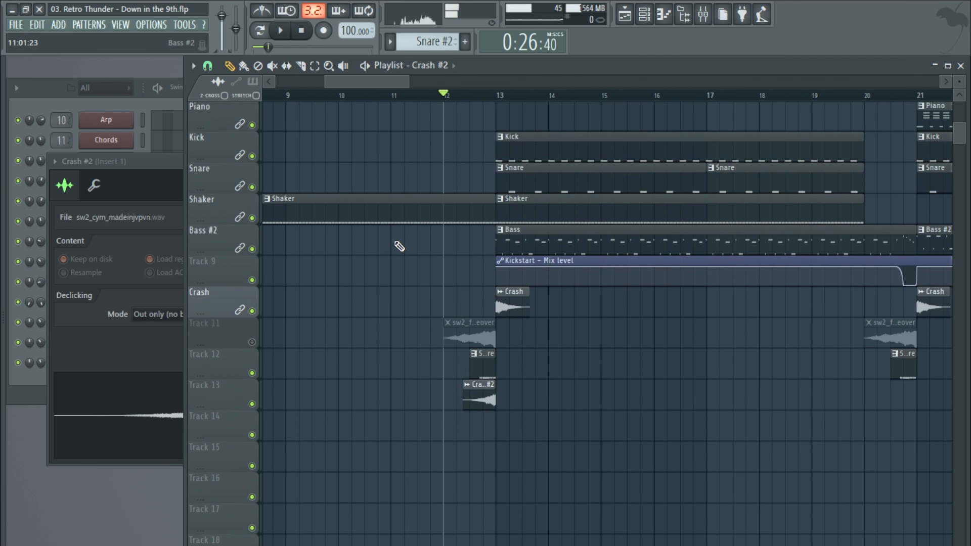
scroll(397, 246, "down", 3)
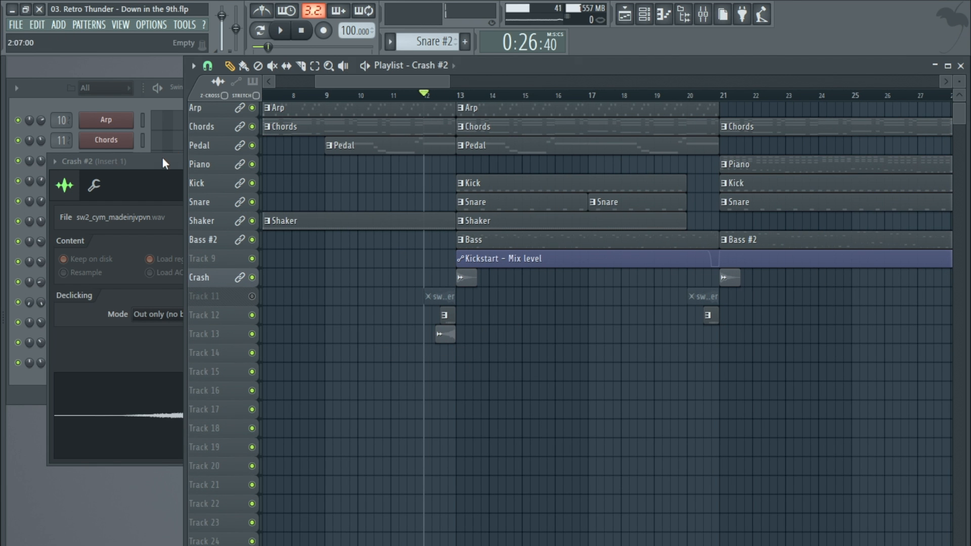
left_click_drag(162, 157, 446, 168)
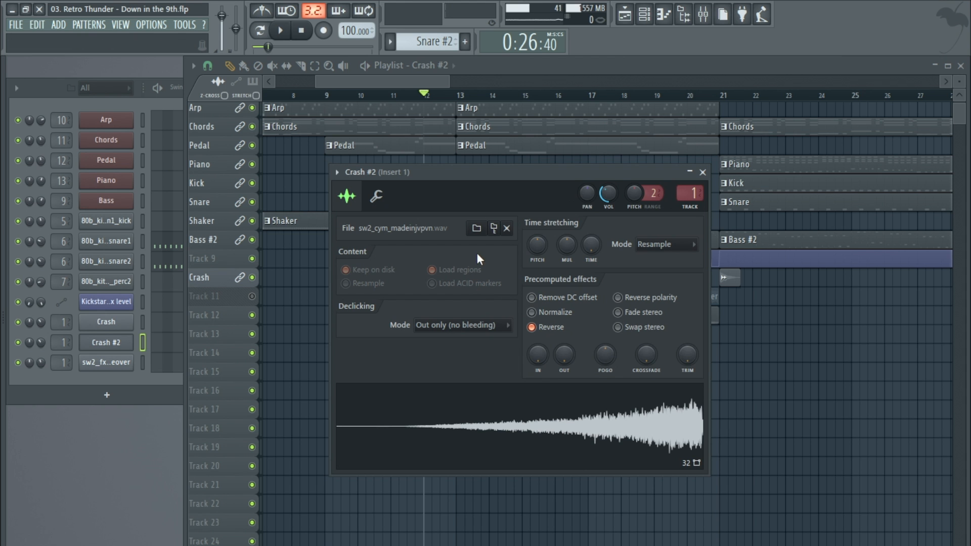
left_click(703, 172)
- Examine how the risers, crashes and instrument dropouts line up at the transitions around bars 13, 21 and 37
scroll(369, 281, "down", 3)
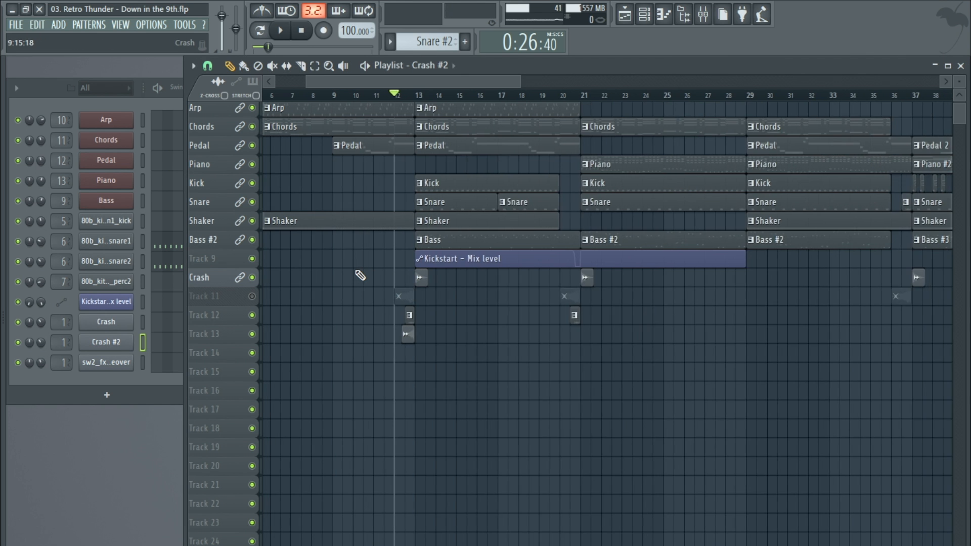
scroll(360, 275, "up", 2)
scroll(360, 276, "up", 4)
scroll(372, 351, "up", 3)
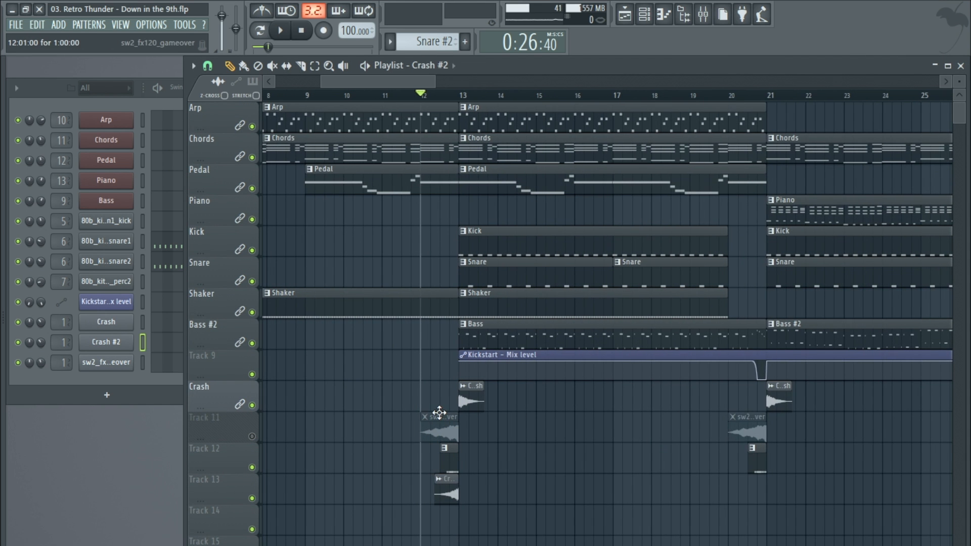
scroll(429, 287, "down", 3)
scroll(782, 262, "up", 2)
scroll(683, 240, "down", 3)
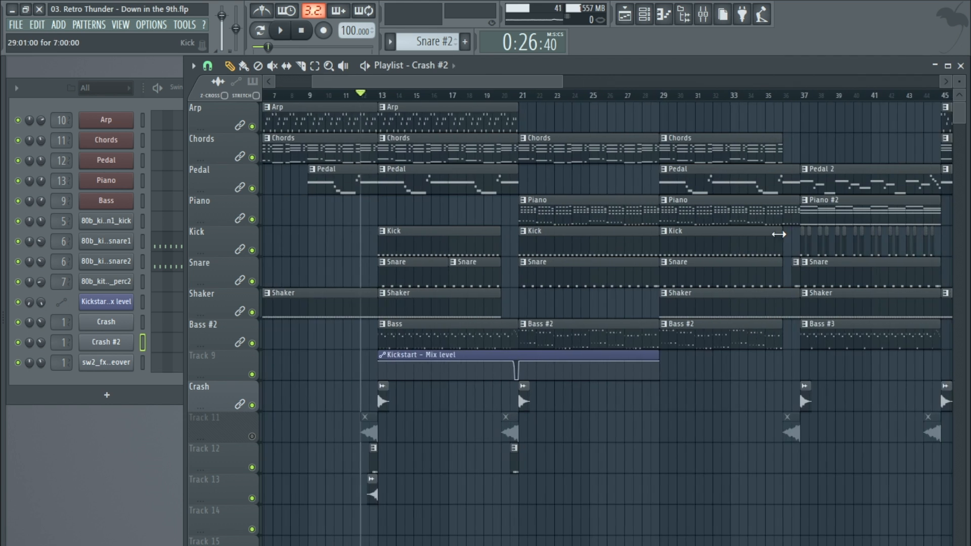
scroll(544, 232, "up", 3)
scroll(505, 232, "down", 3)
scroll(433, 233, "up", 2)
scroll(374, 227, "down", 3)
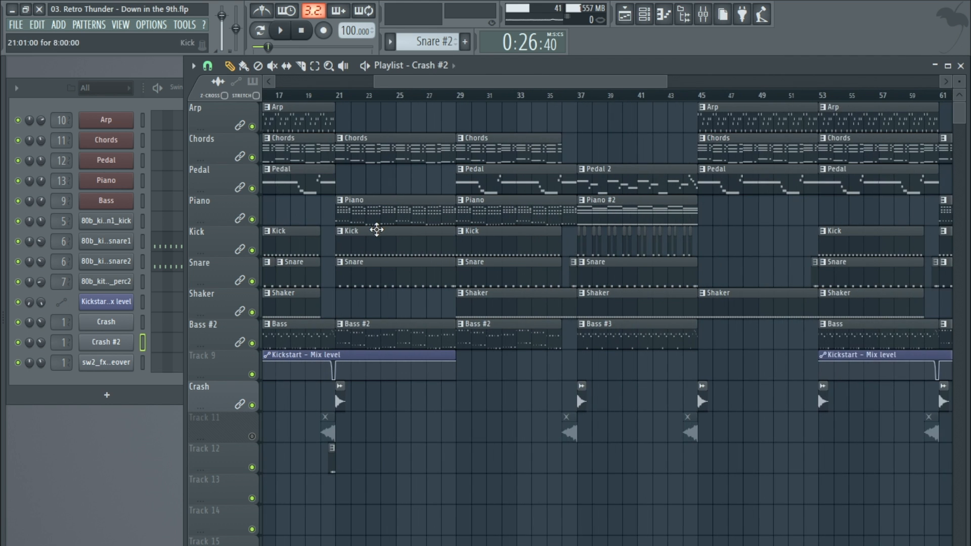
- Compare which instruments drop out or enter at bar 21 with the section changes across the rest of the arrangement
scroll(314, 229, "up", 2)
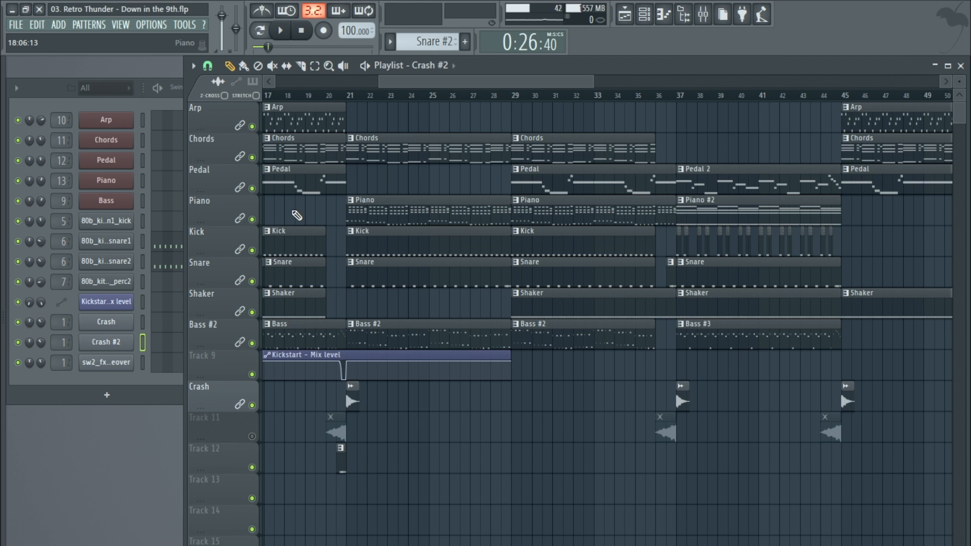
scroll(343, 334, "up", 4)
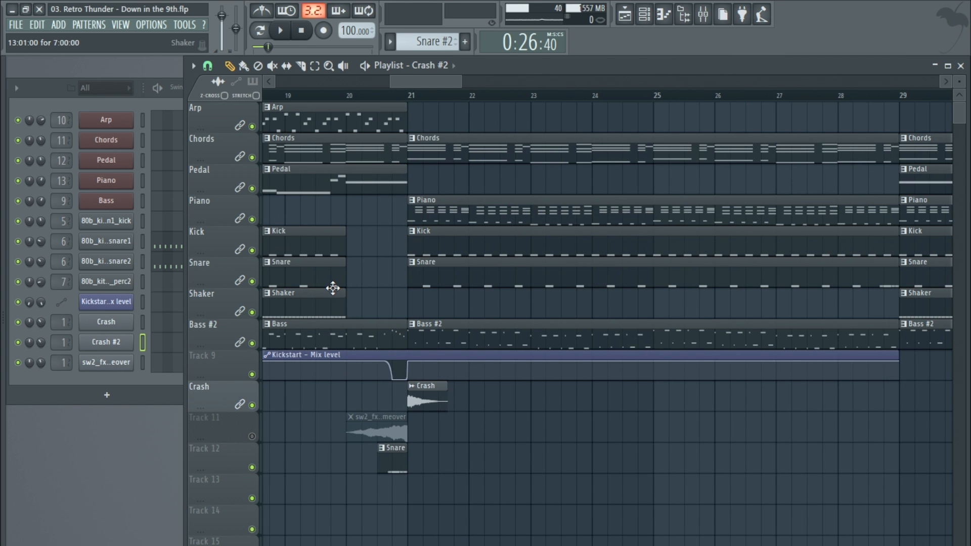
scroll(333, 288, "down", 2)
scroll(346, 264, "down", 2)
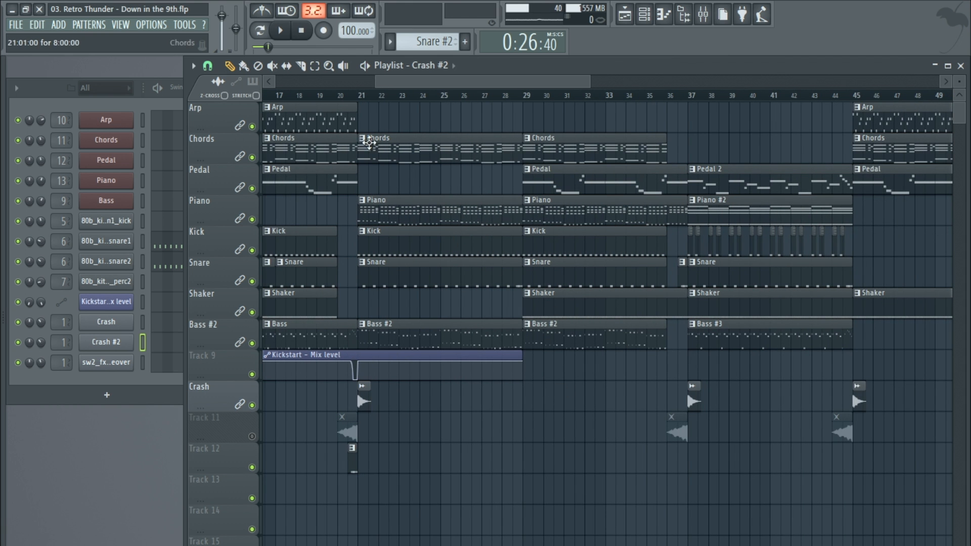
scroll(450, 180, "down", 2)
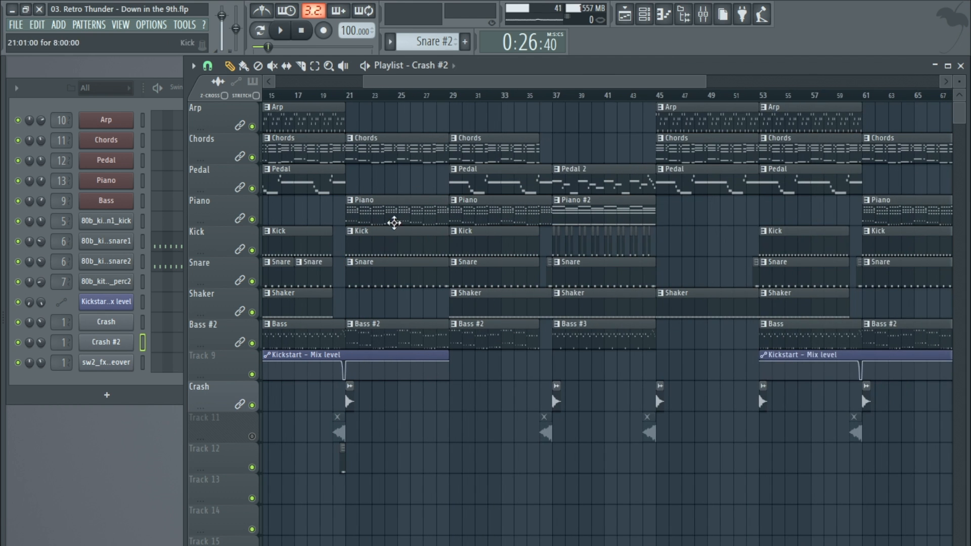
scroll(374, 230, "down", 2)
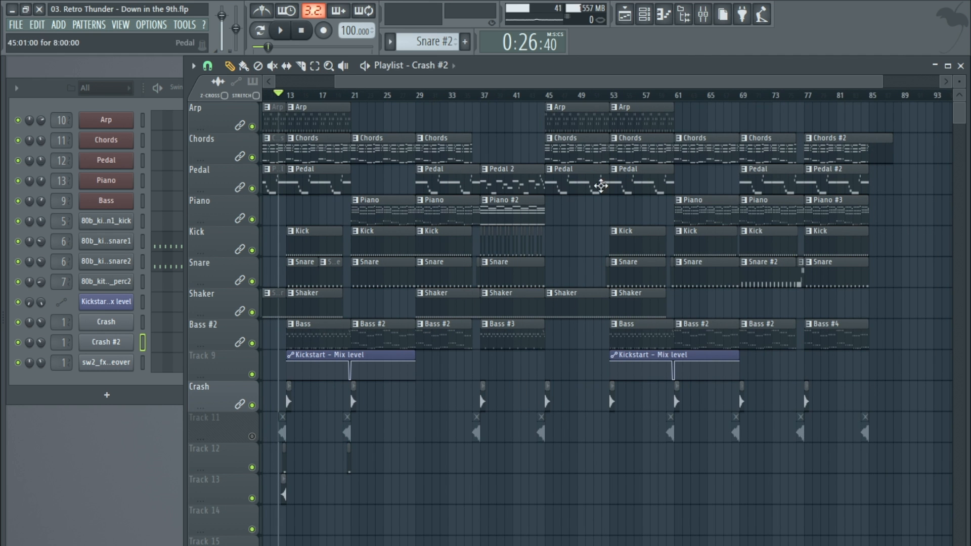
scroll(485, 279, "up", 2)
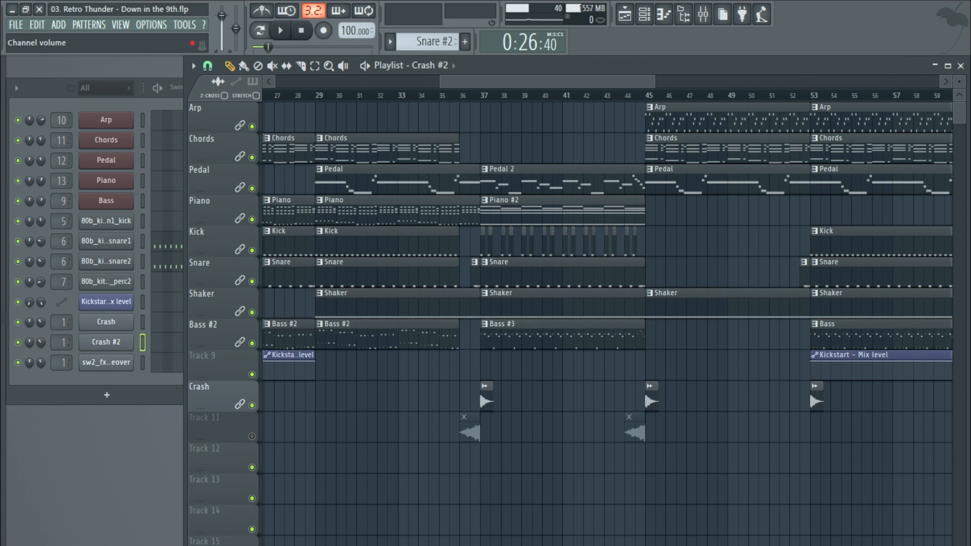
- Show the sample browser with all folders and look through the crashes, fills, impacts and sweeps in the 2017 FX folder
key("alt+F8")
scroll(104, 324, "up", 3)
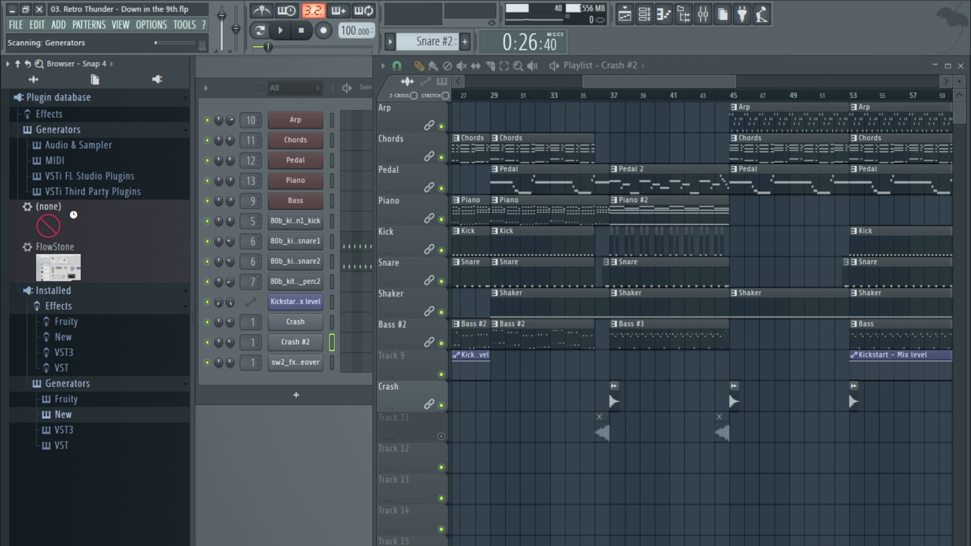
left_click(33, 80)
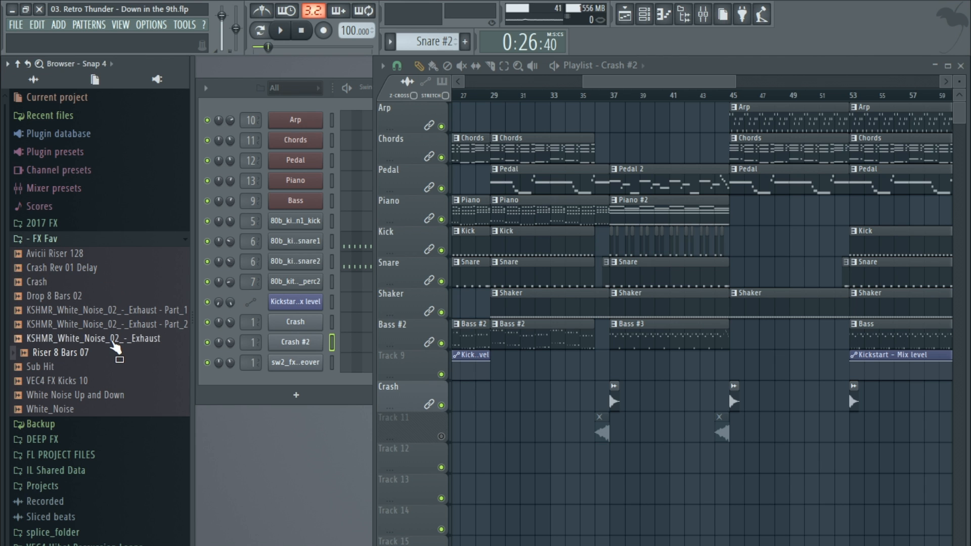
left_click(76, 223)
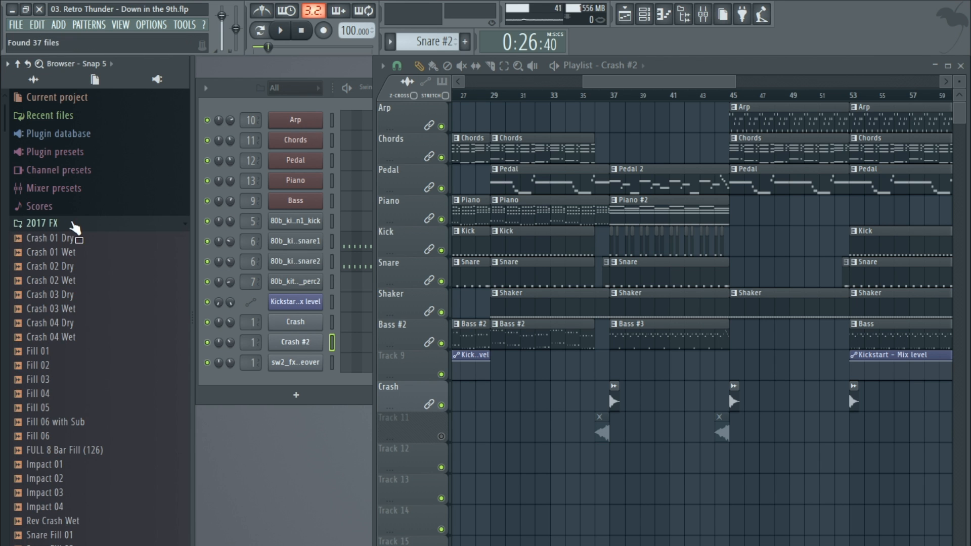
scroll(104, 283, "down", 6)
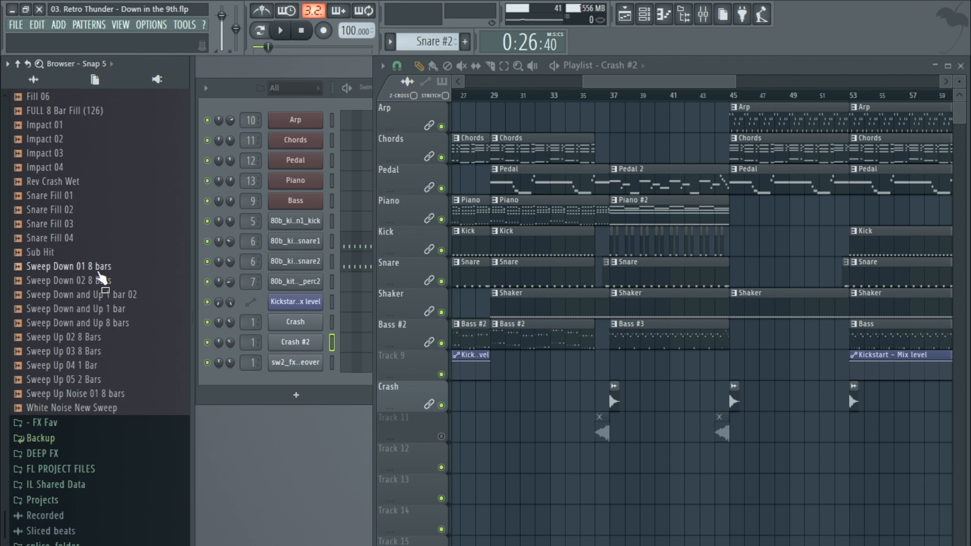
scroll(86, 304, "up", 4)
scroll(96, 351, "down", 10)
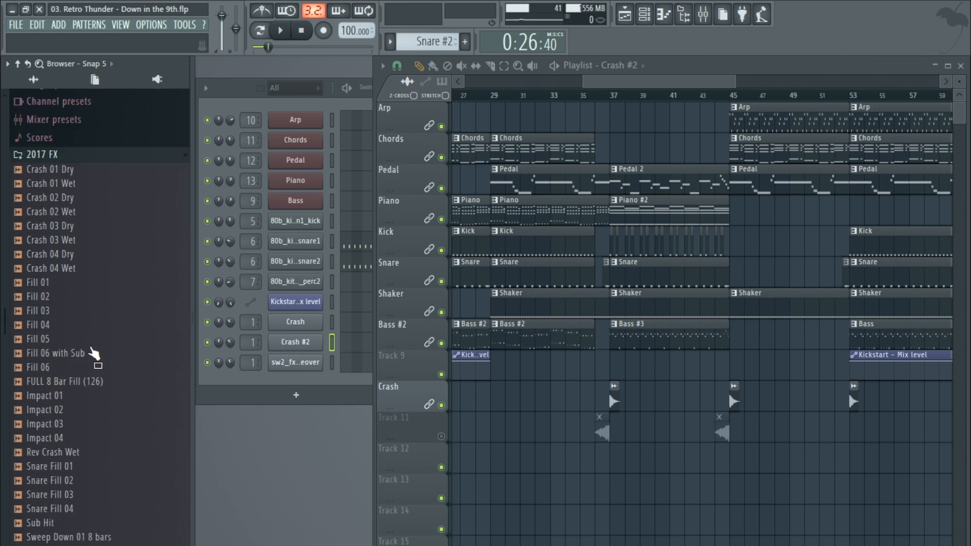
scroll(71, 377, "up", 7)
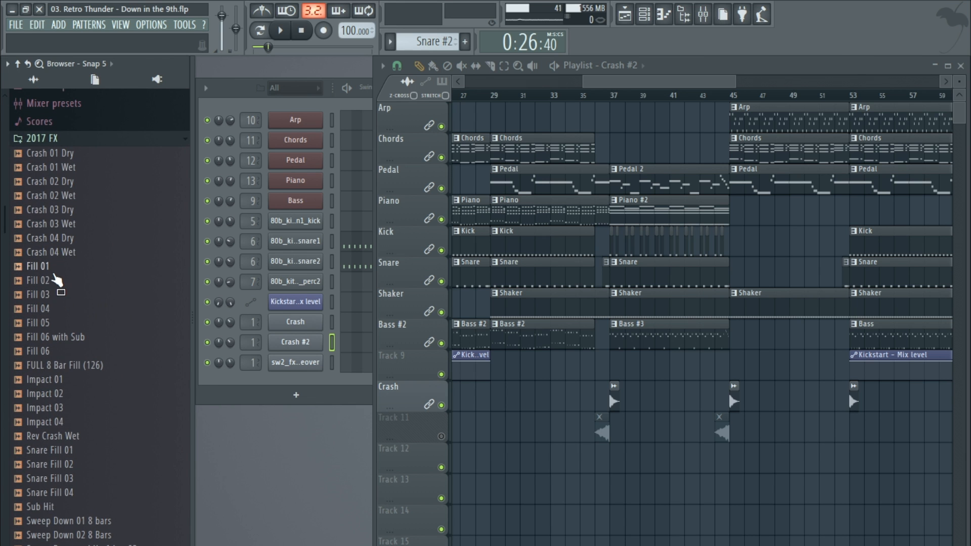
- Preview the Fill 01, Fill 03, Impact 01 and Snare Fill 01 samples from the 2017 FX folder
left_click(54, 272)
left_click(65, 297)
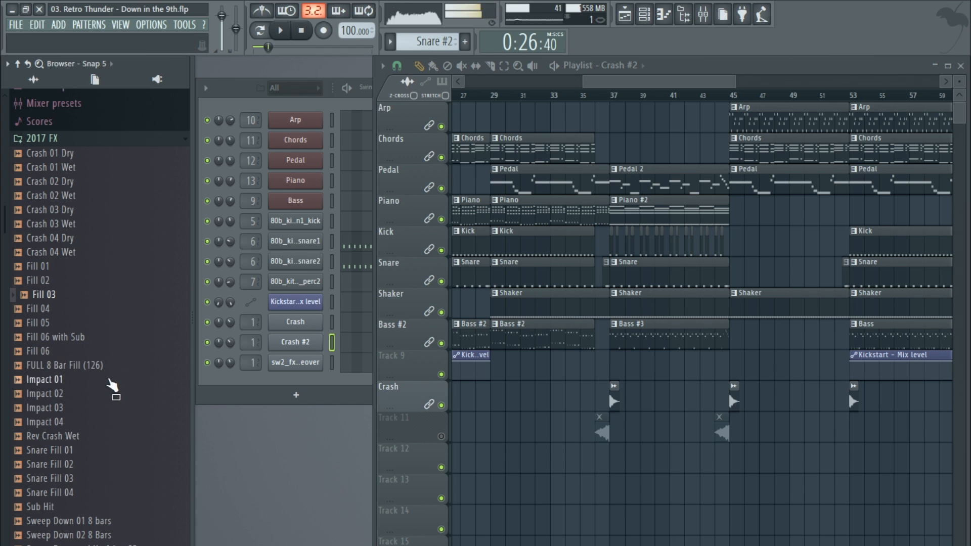
left_click(63, 385)
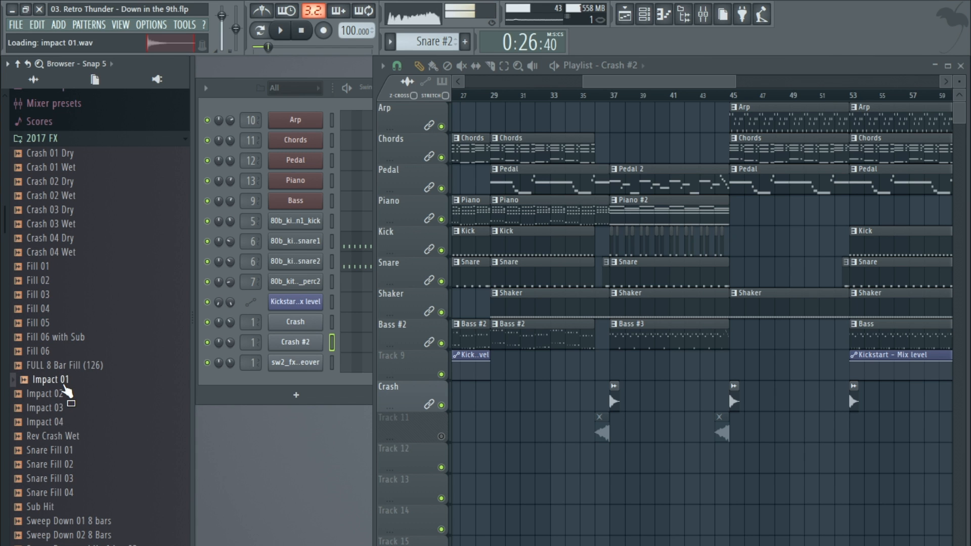
left_click(64, 453)
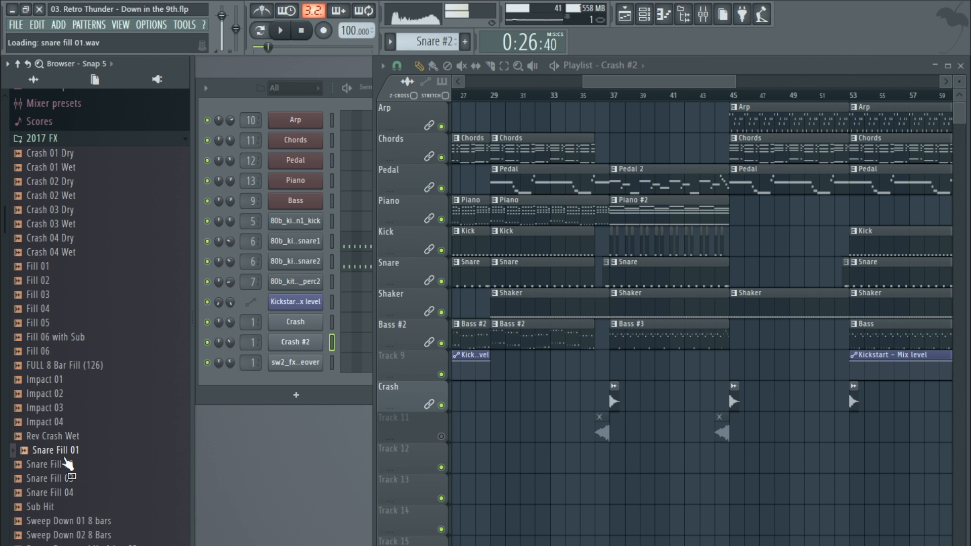
- Preview the Crash 01 Dry and Crash 01 Wet samples, and place Rev Crash Wet on Track 12 at bar 36
left_click(55, 161)
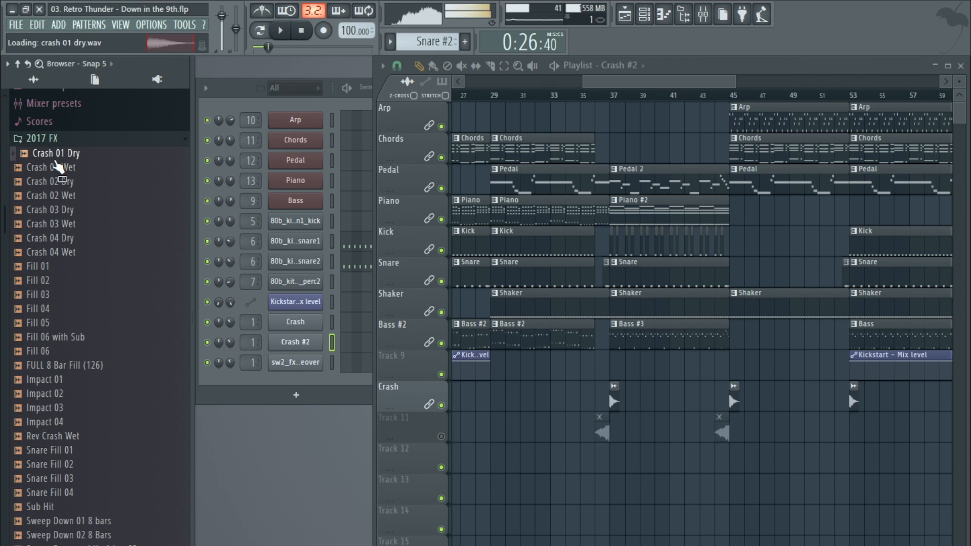
left_click(57, 169)
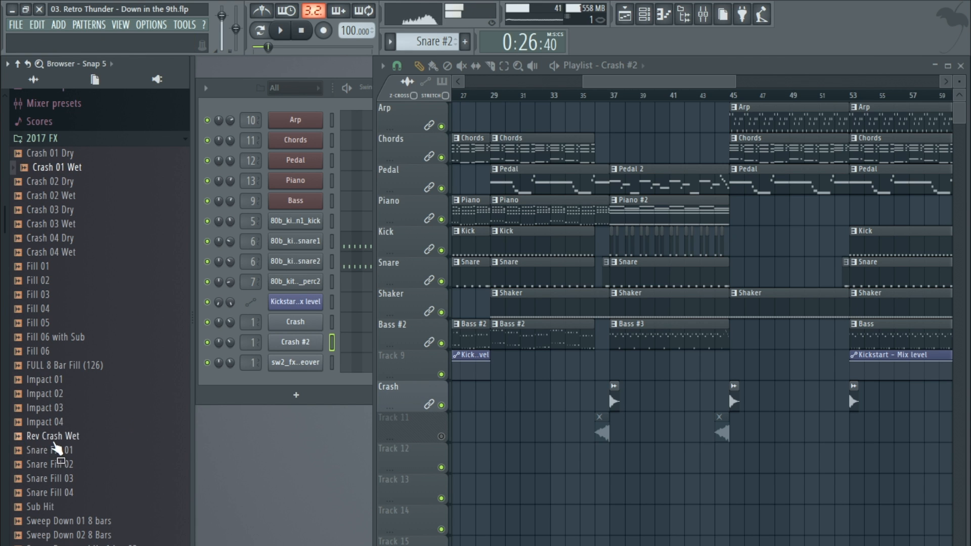
left_click_drag(60, 446, 482, 464)
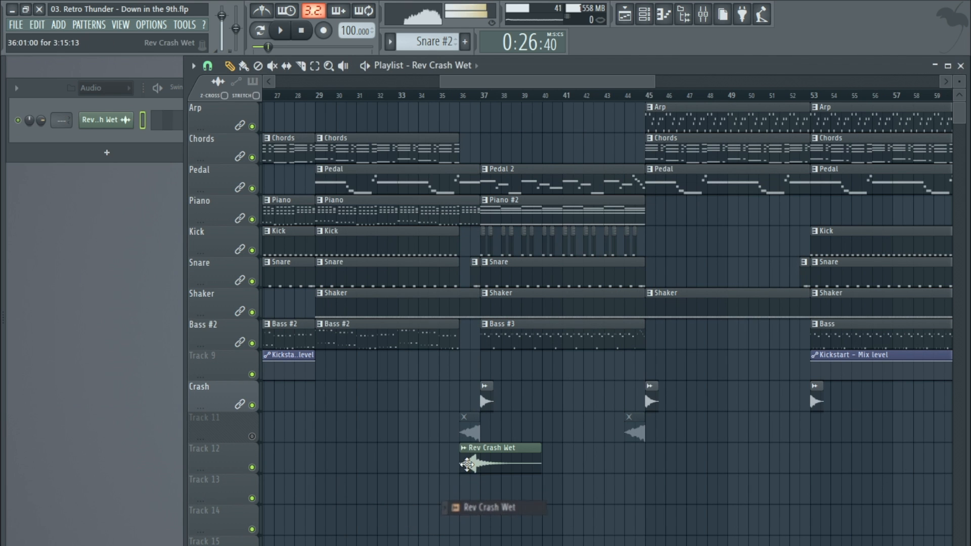
- Set the Rev Crash Wet channel volume to 32% and time-stretch its clip to end at bar 41
double_click(483, 463)
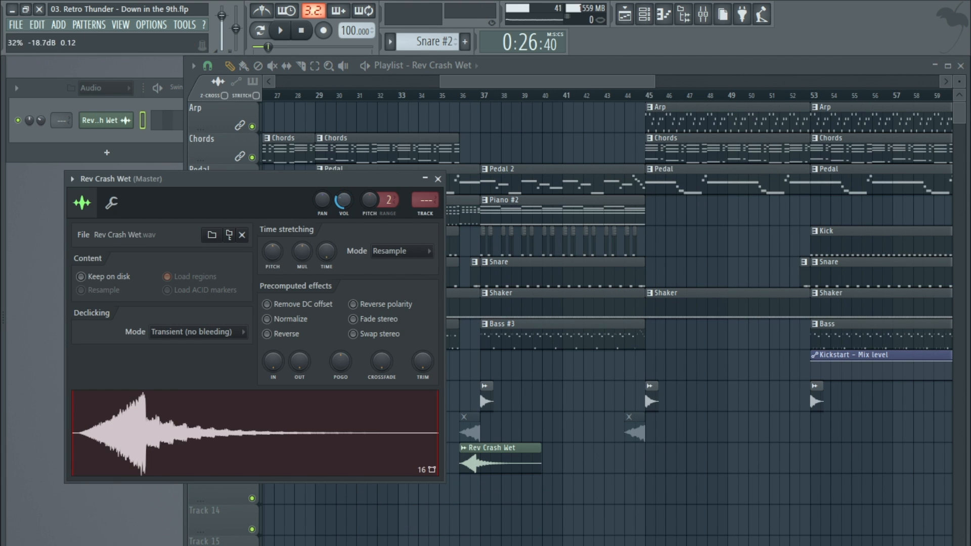
right_click(537, 428)
scroll(502, 427, "up", 7)
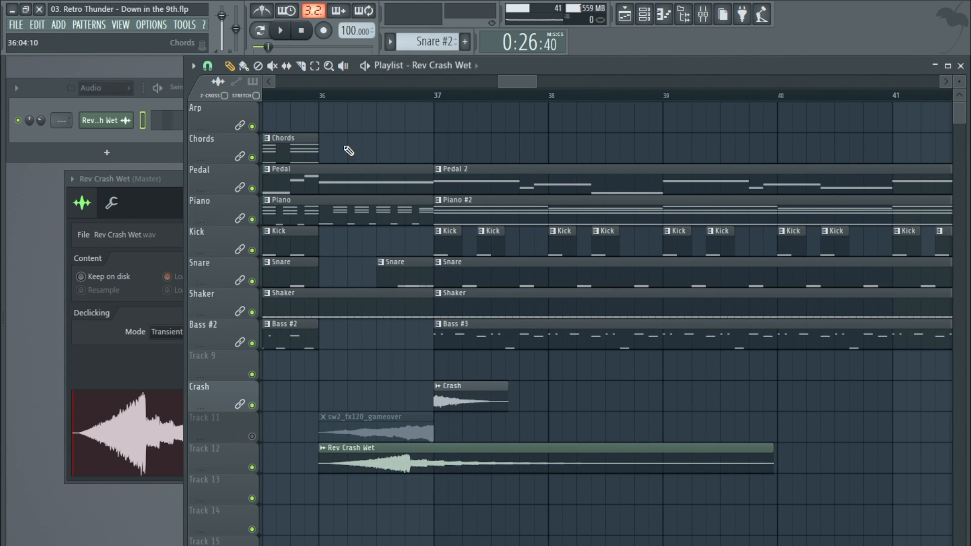
left_click(257, 96)
left_click_drag(773, 448, 884, 441)
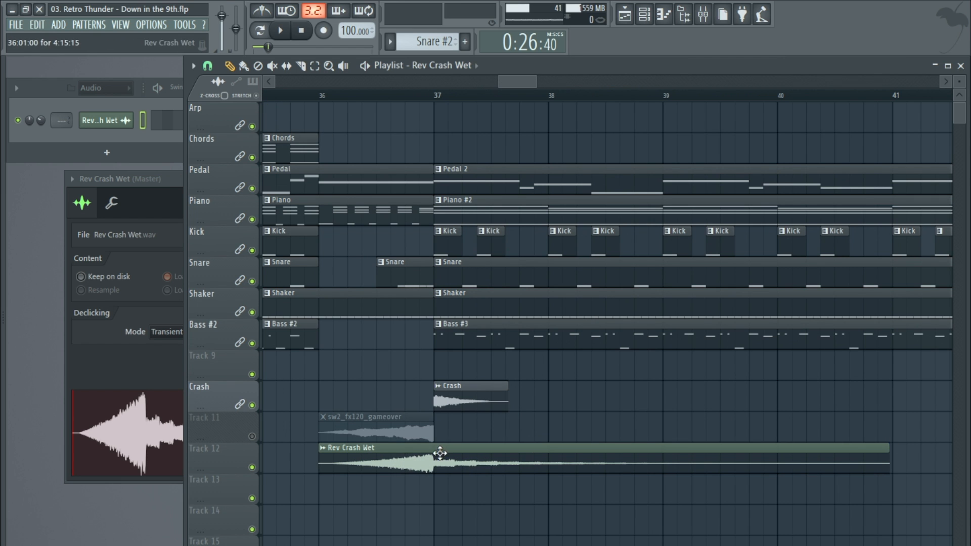
- Solo Track 12 and play the stretched reversed crash from bar 36
left_click(252, 468, "ctrl")
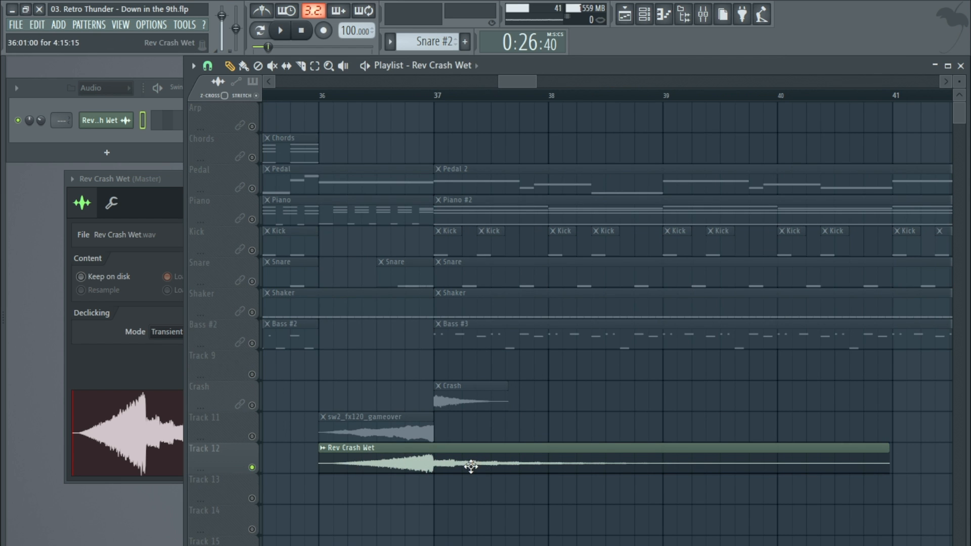
left_click(340, 100)
double_click(431, 448)
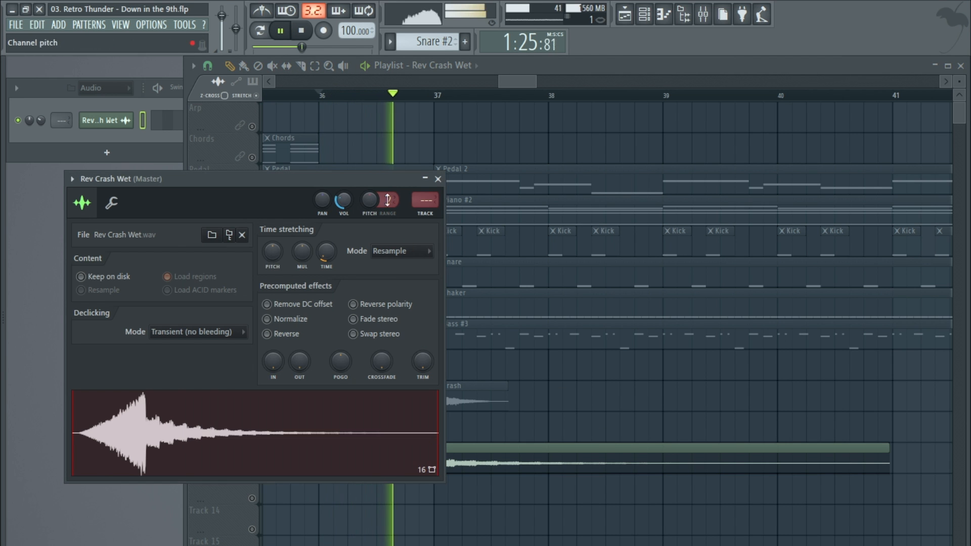
left_click(438, 179)
scroll(499, 134, "down", 3)
scroll(499, 133, "down", 5)
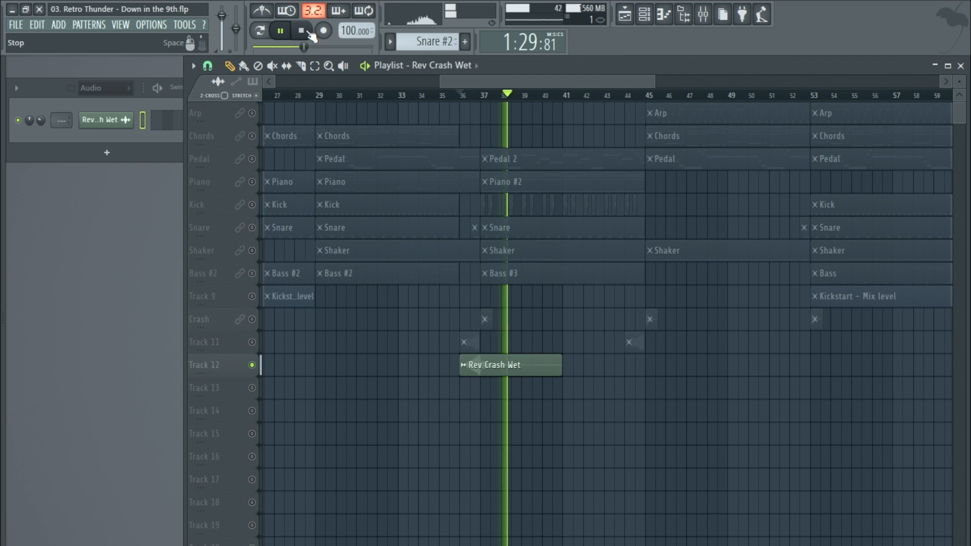
left_click(311, 31)
- Place the Sweep Down 01 8 bars sample from the 2017 FX folder on Track 13 at bar 37
key("alt+F8")
scroll(86, 384, "down", 4)
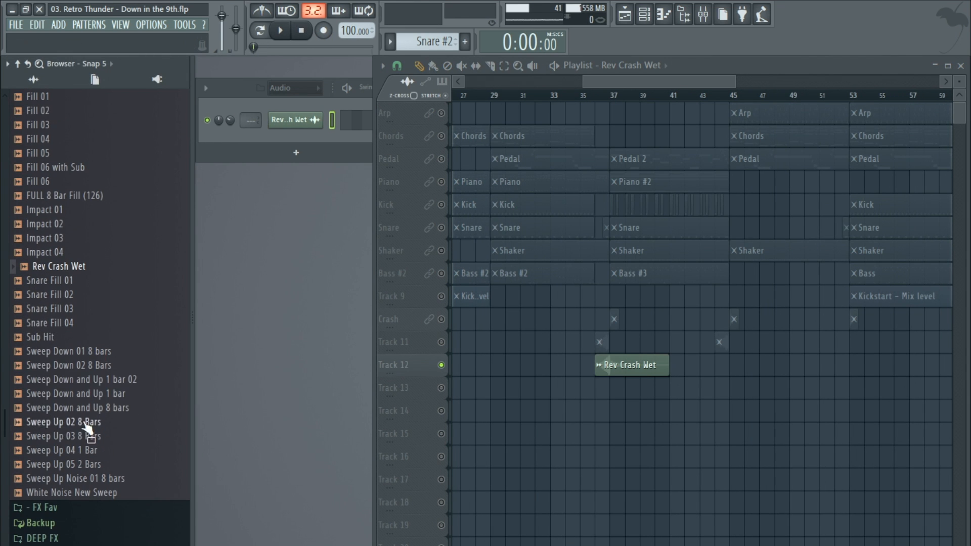
left_click_drag(64, 352, 506, 390)
double_click(505, 390)
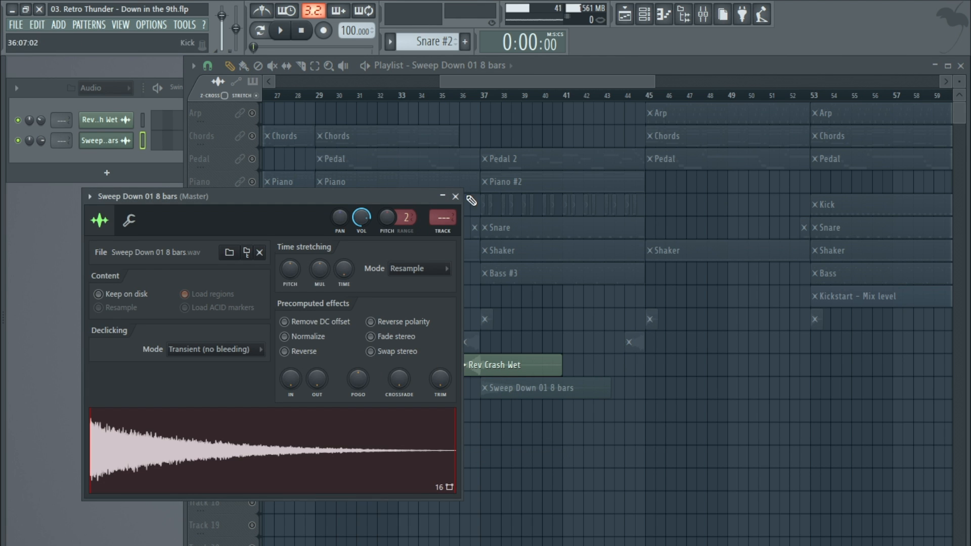
right_click(523, 454)
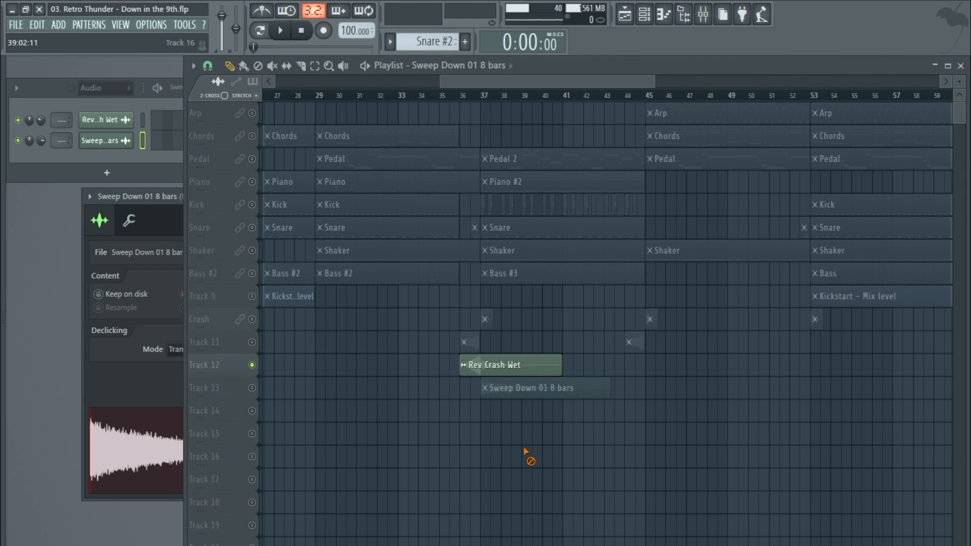
- Solo Track 13, set the Sweep Down 01 8 bars channel volume to 48% and play it from just before bar 37
right_click(252, 389)
double_click(511, 385)
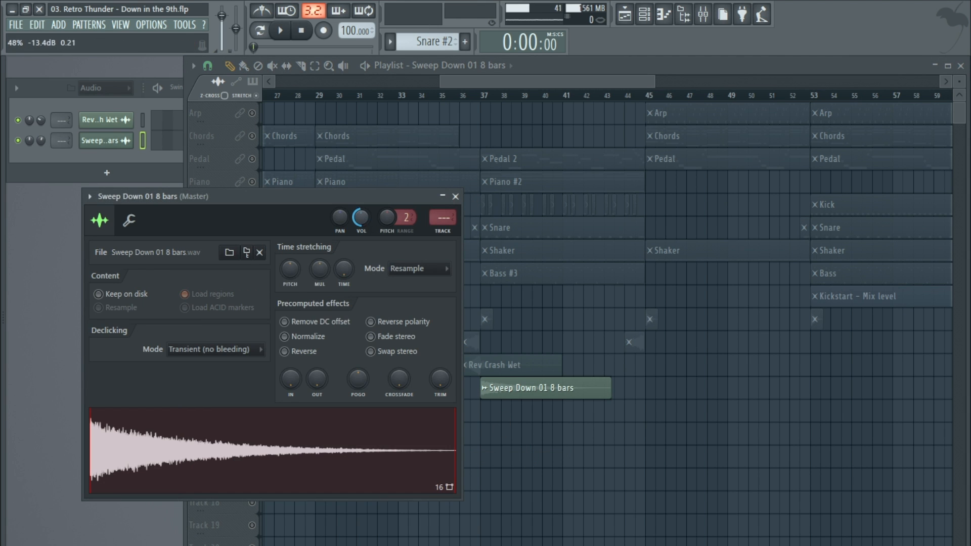
left_click(473, 95)
left_click(280, 31)
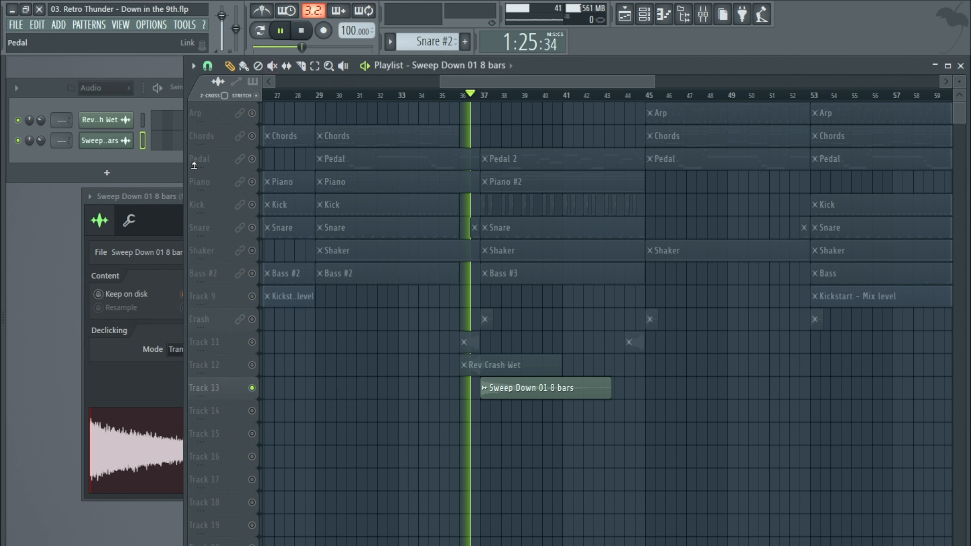
left_click(162, 190)
left_click_drag(285, 187, 254, 138)
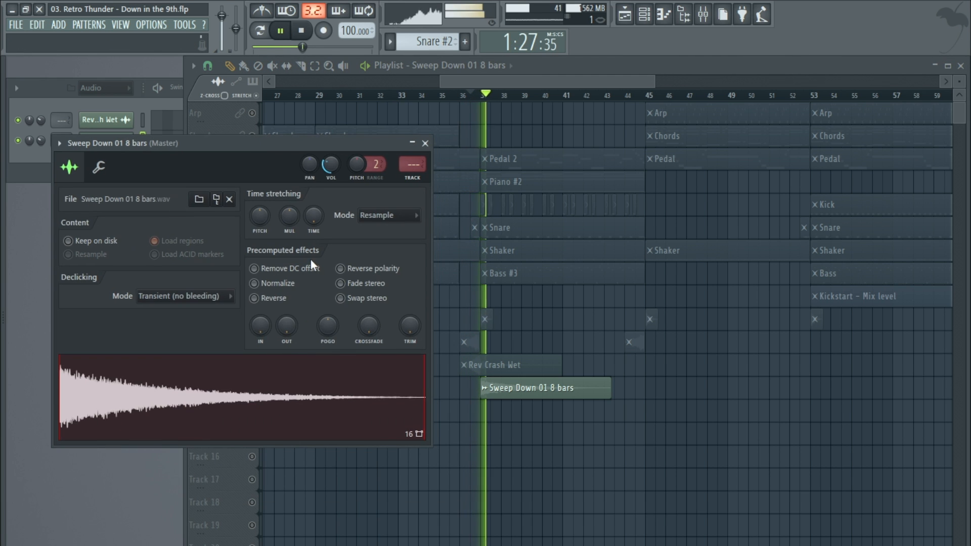
key("space")
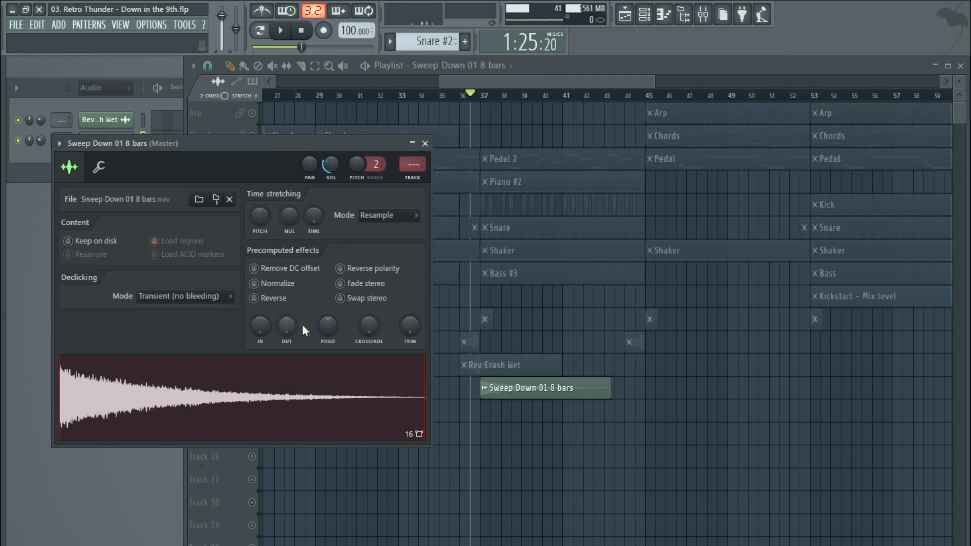
- Try a fade-out of about 92% on the Sweep Down 01 8 bars sample, play it, and remove the fade again
left_click_drag(286, 326, 286, 303)
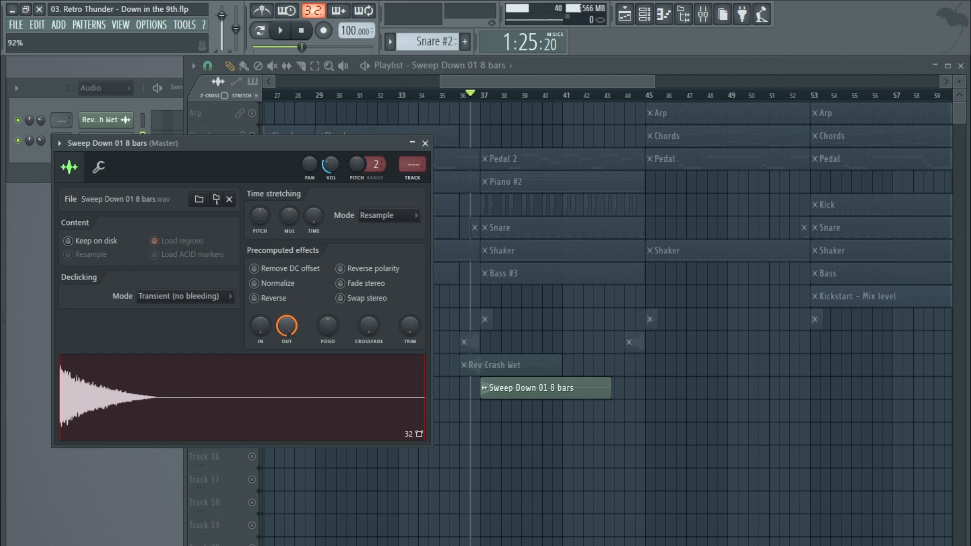
key("space")
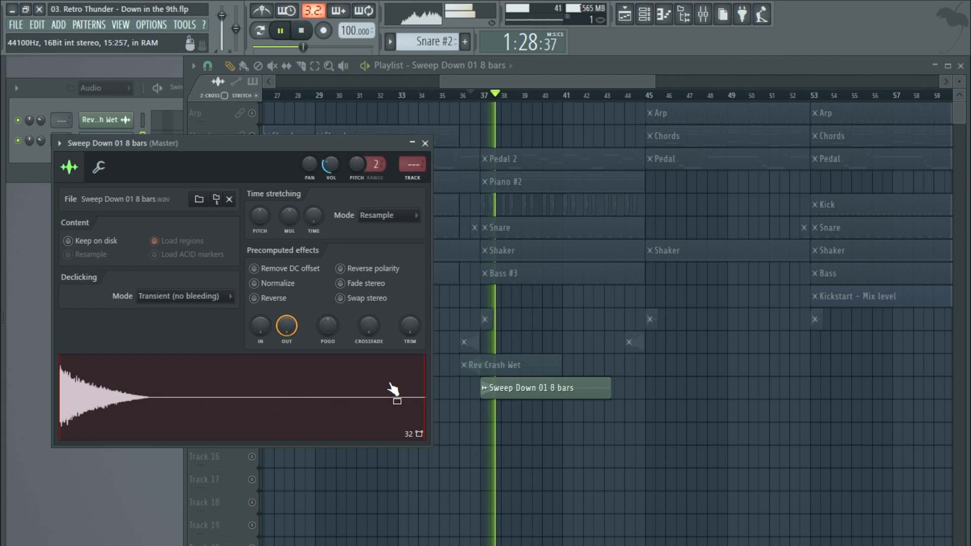
key("space")
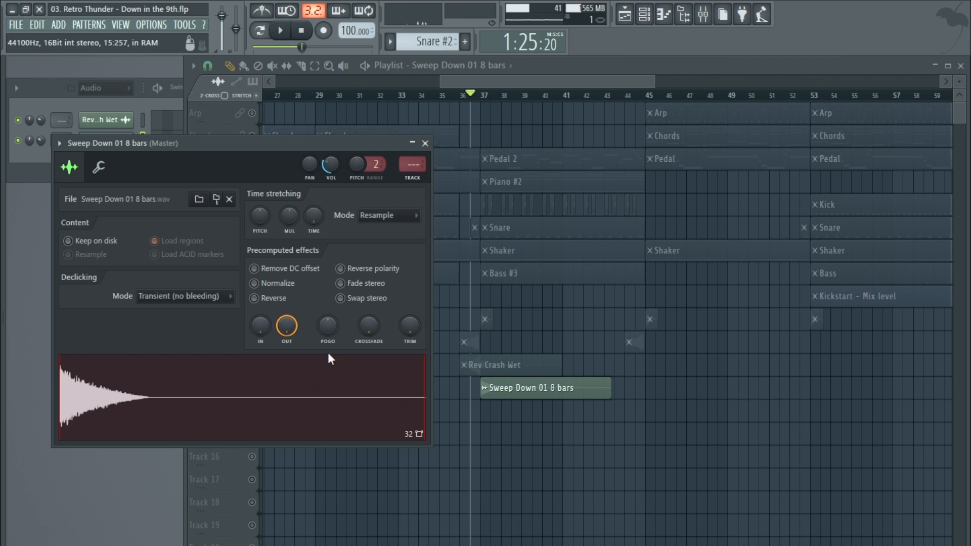
left_click_drag(286, 326, 286, 332)
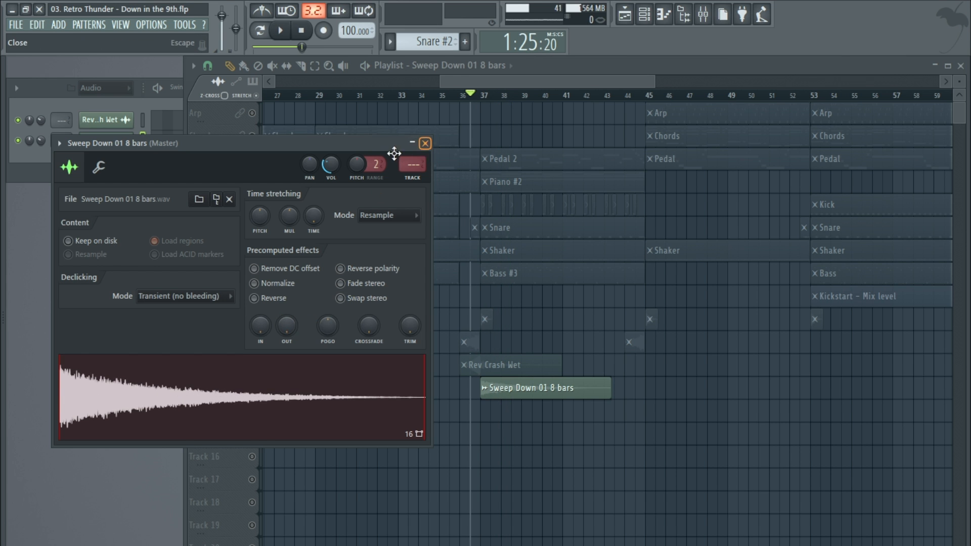
left_click(425, 144)
- Place White Noise New Sweep on Track 14 at bar 37, and solo the track to play it
mouse_move(4, 217)
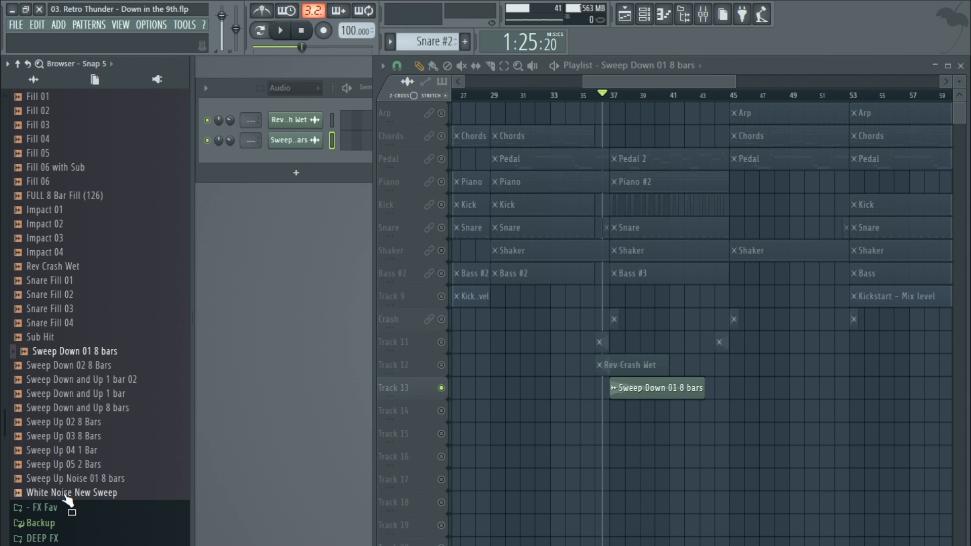
left_click_drag(66, 497, 486, 408)
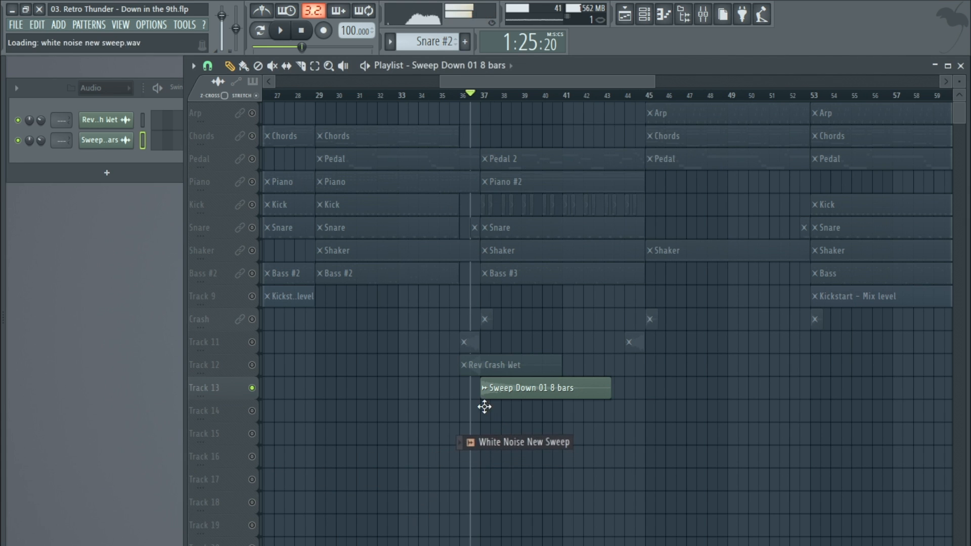
left_click(253, 413)
scroll(515, 347, "up", 3)
key("space")
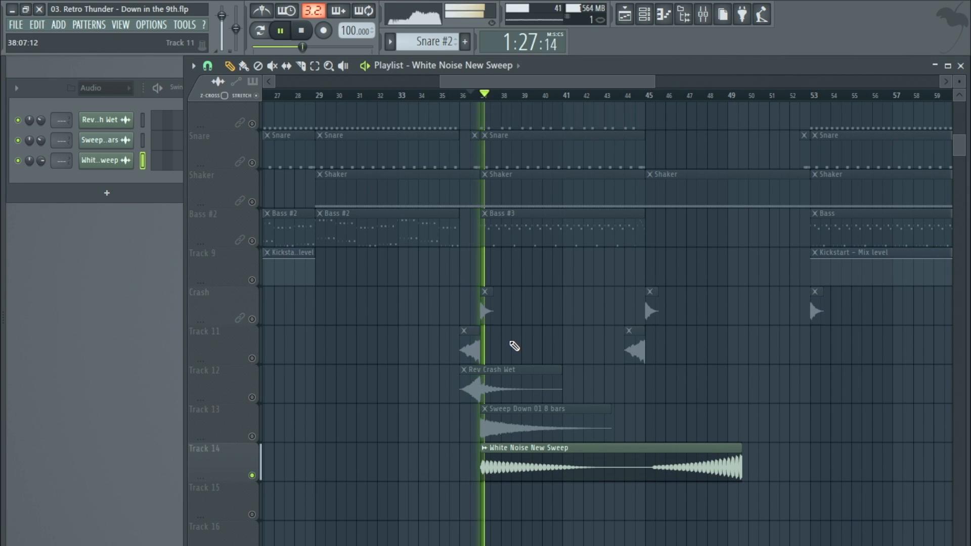
key("space")
- Place Sweep Up 02 8 Bars on Track 15 just after bar 37 and Sweep Up 04 1 Bar on Track 11 between bars 31 and 32
mouse_move(4, 372)
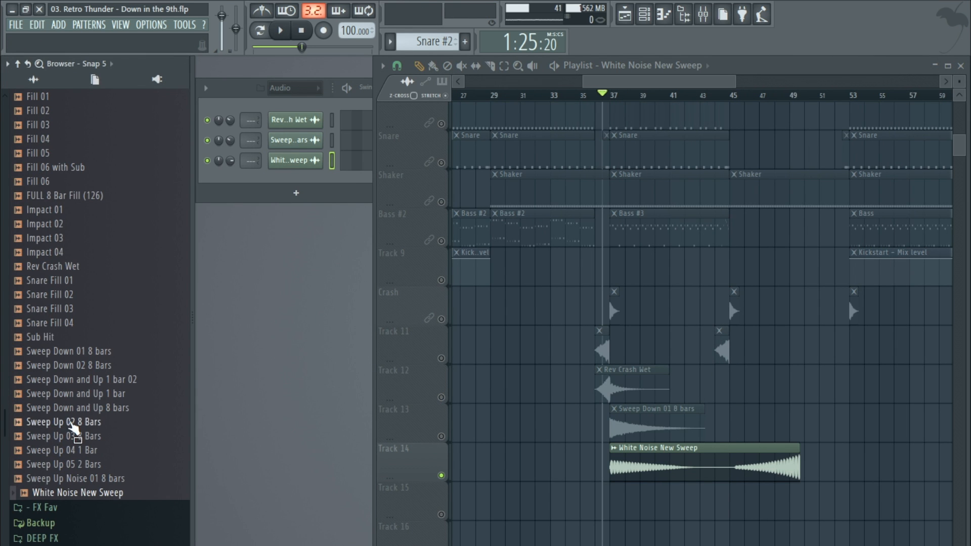
left_click_drag(72, 426, 531, 507)
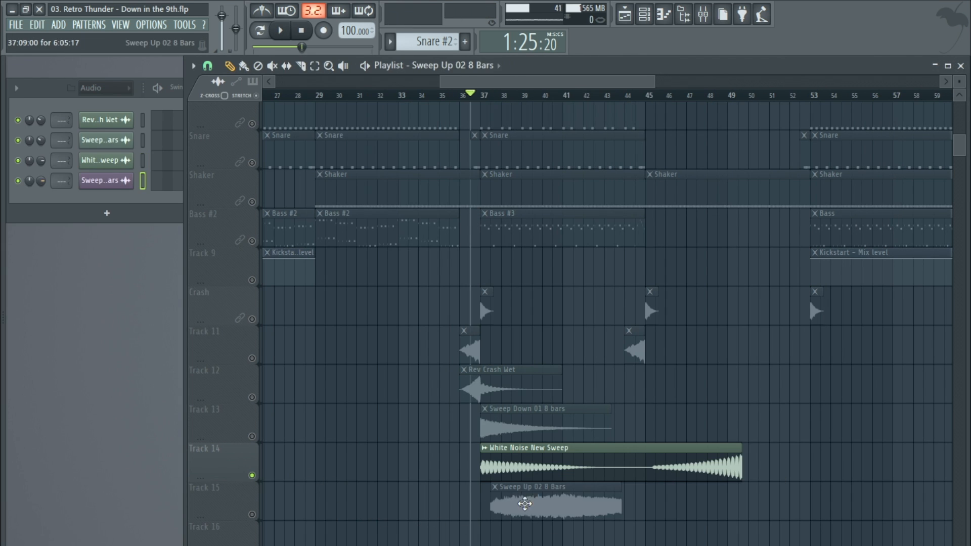
mouse_move(9, 412)
left_click_drag(31, 450, 373, 350)
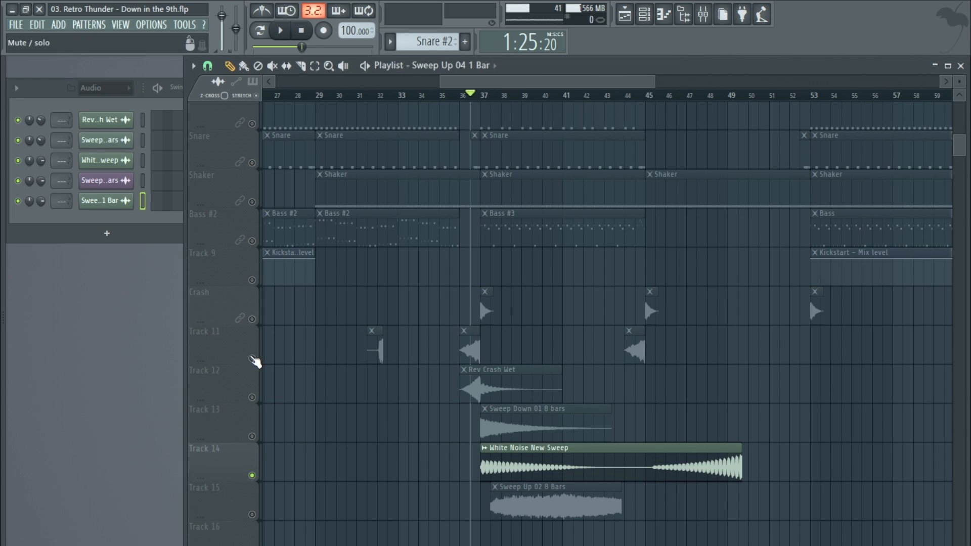
- Solo Track 11 and play the Sweep Up 04 1 Bar clip from just before bar 32
left_click(255, 362)
scroll(360, 245, "up", 5)
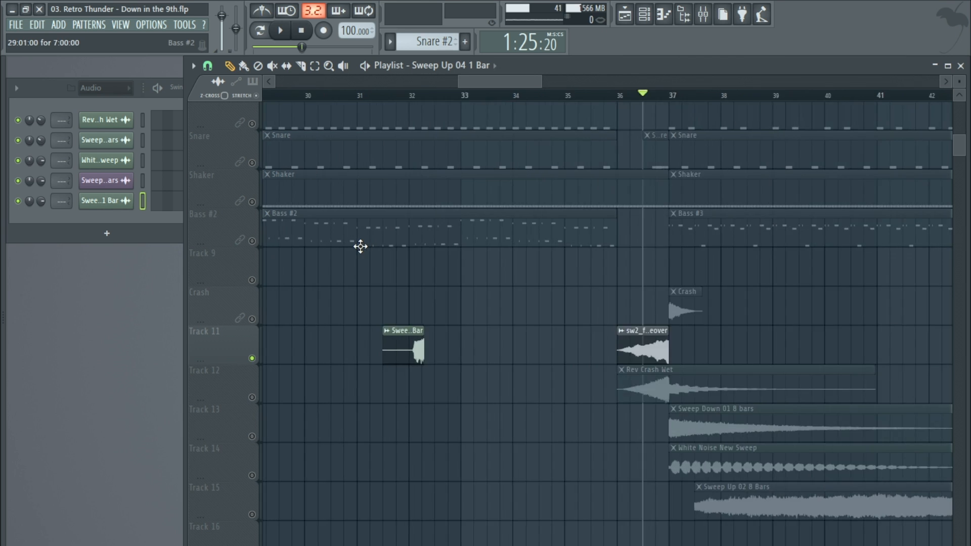
double_click(450, 348)
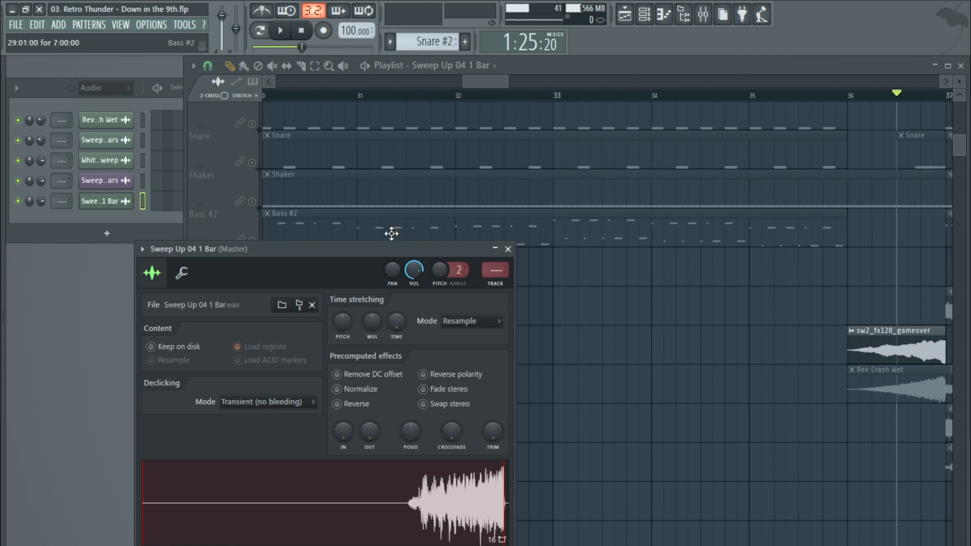
left_click(453, 99)
key("space")
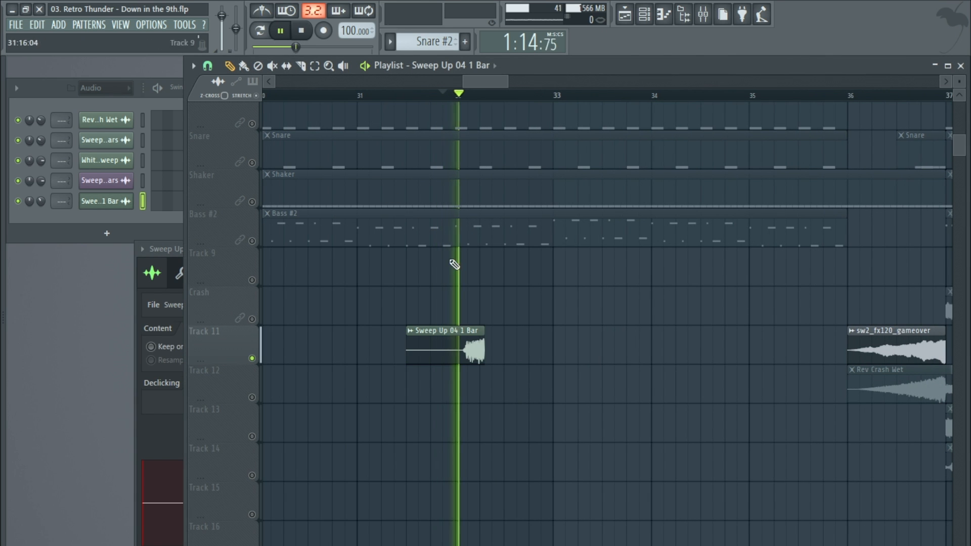
key("space")
- Place the Sweep Up 05 2 Bars sample on Track 12 just after bar 31
mouse_move(1, 315)
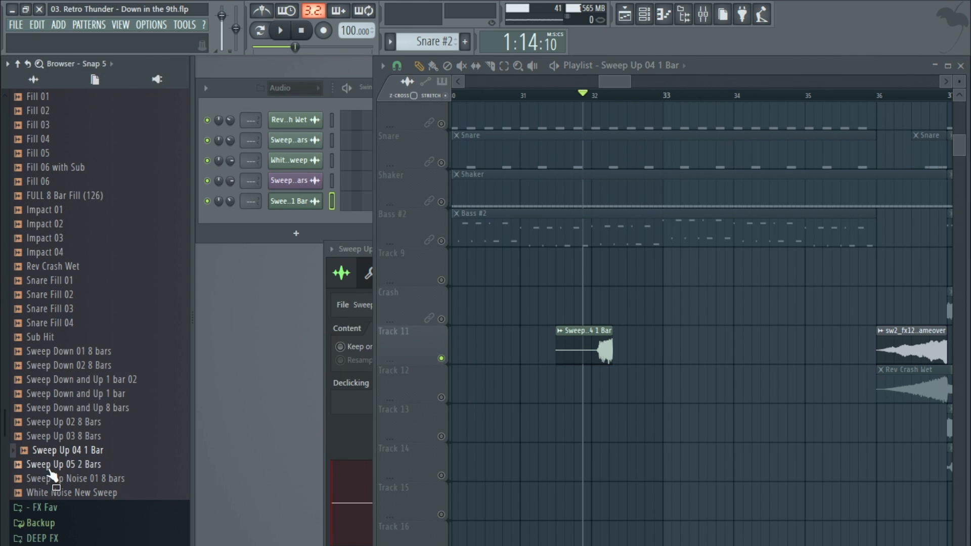
left_click_drag(45, 464, 387, 397)
right_click(245, 397)
left_click(215, 386)
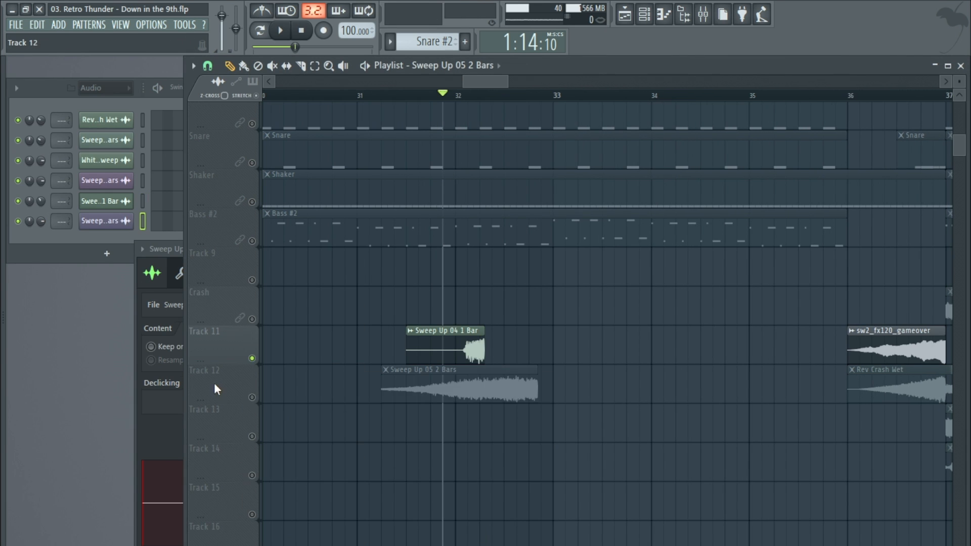
- Solo Track 12, set the Sweep Up 05 2 Bars channel volume to 32% and play the sweep
right_click(252, 397)
double_click(448, 371)
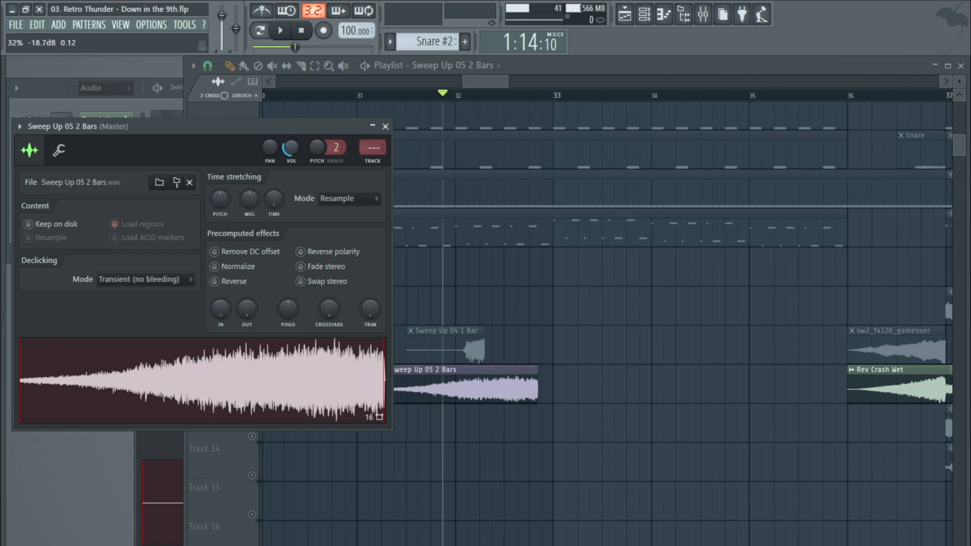
key("space")
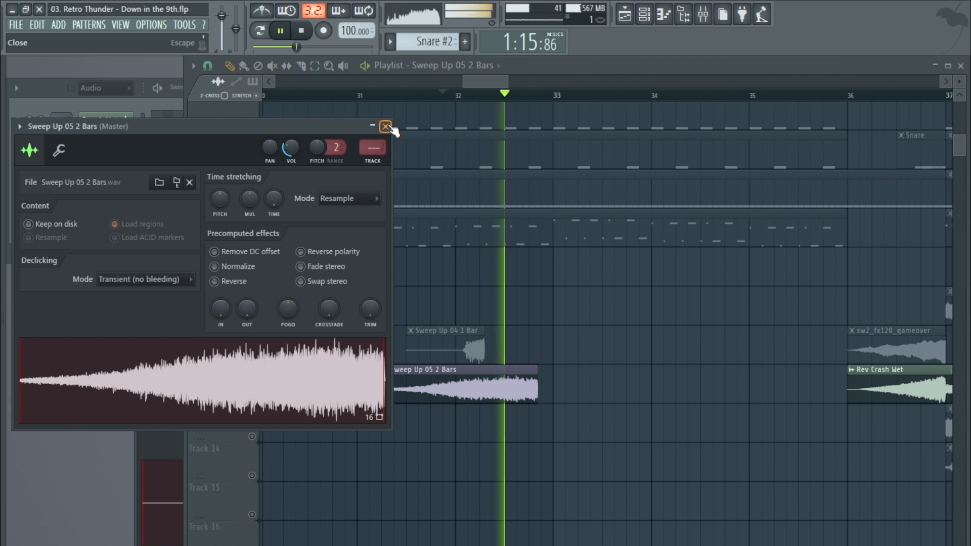
left_click(386, 127)
key("space")
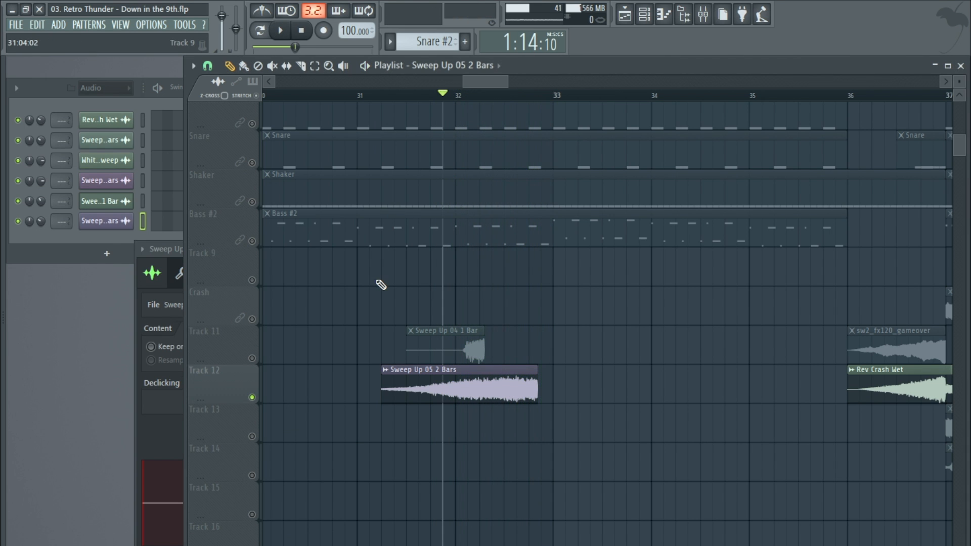
- Look through the 2017 FX samples again and review the whole arrangement with the added crash and sweeps
key("alt+F8")
scroll(97, 245, "up", 4)
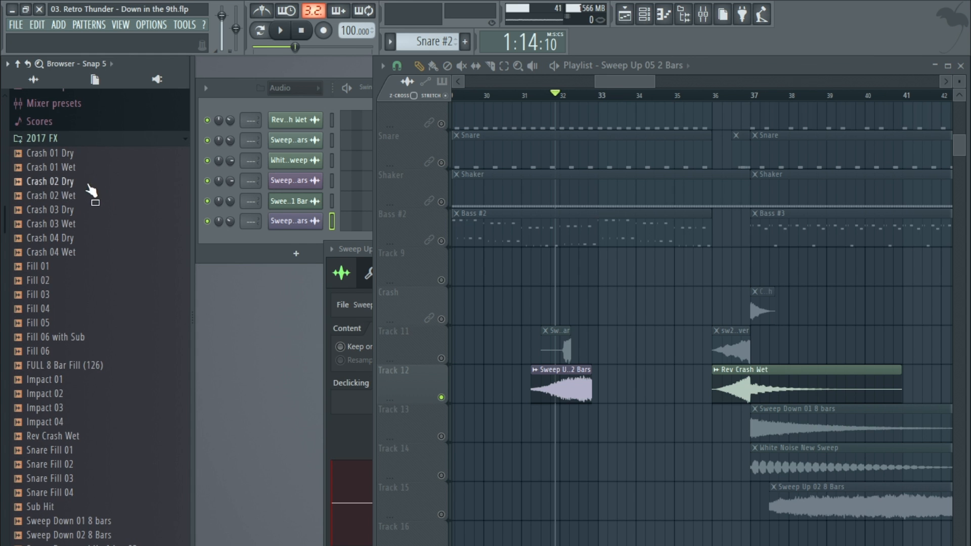
scroll(80, 375, "down", 8)
scroll(80, 387, "up", 12)
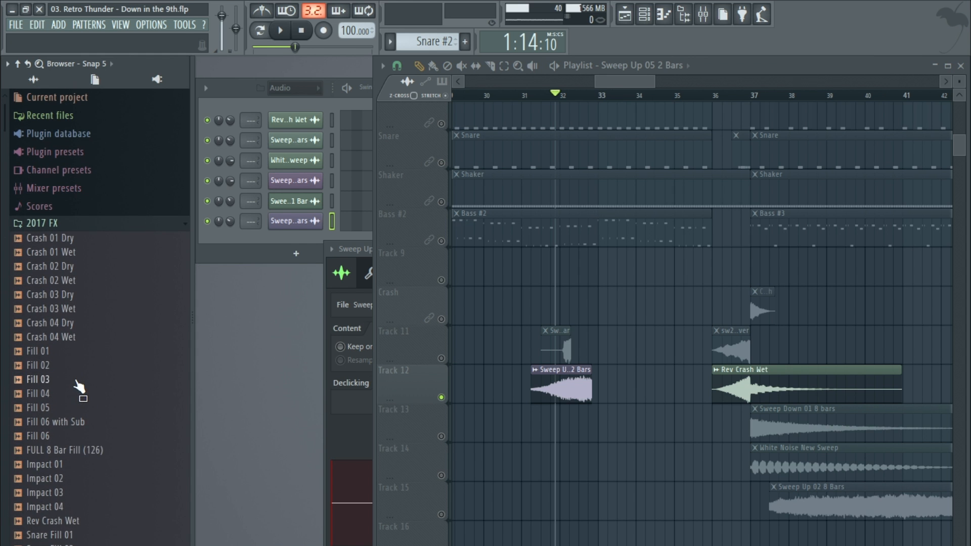
key("alt+F8")
scroll(527, 287, "down", 6)
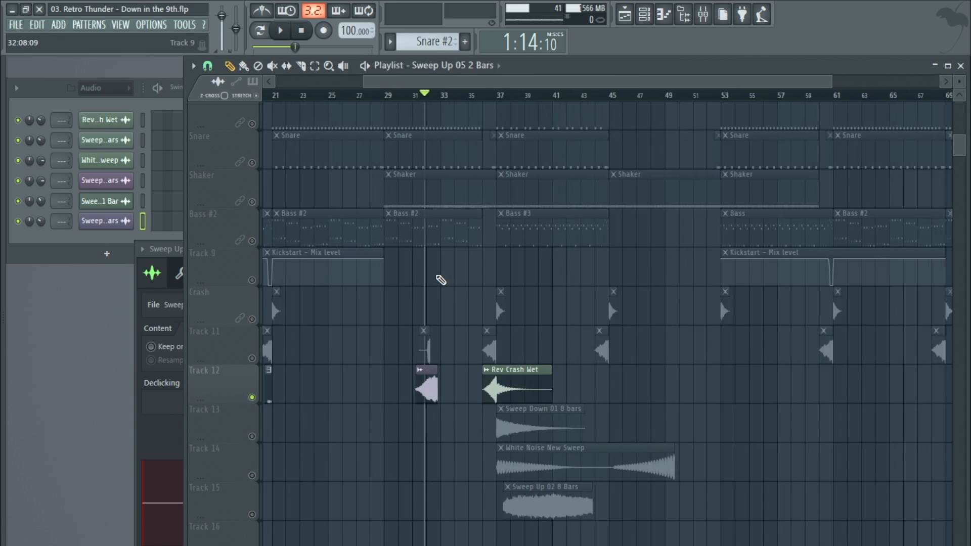
scroll(457, 281, "down", 3)
scroll(457, 282, "up", 1)
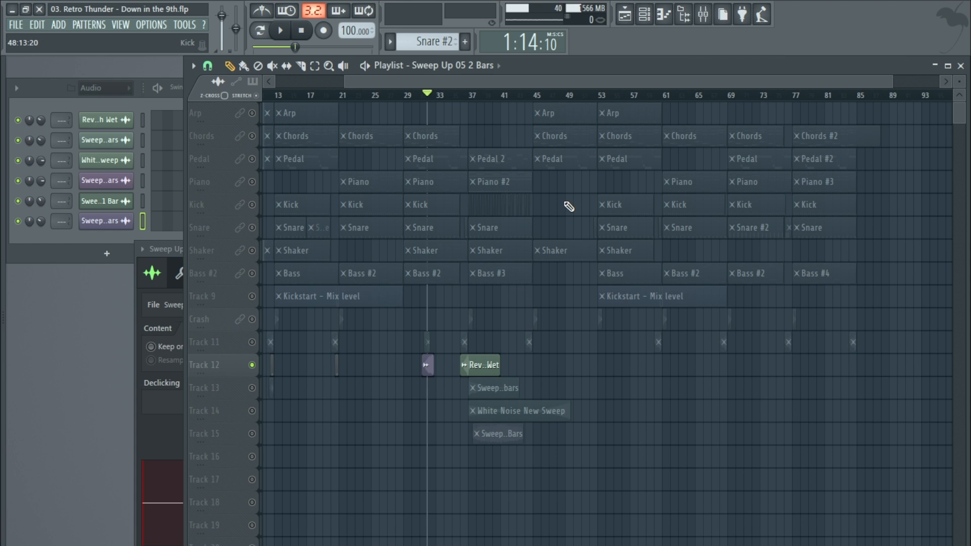
scroll(533, 199, "down", 1)
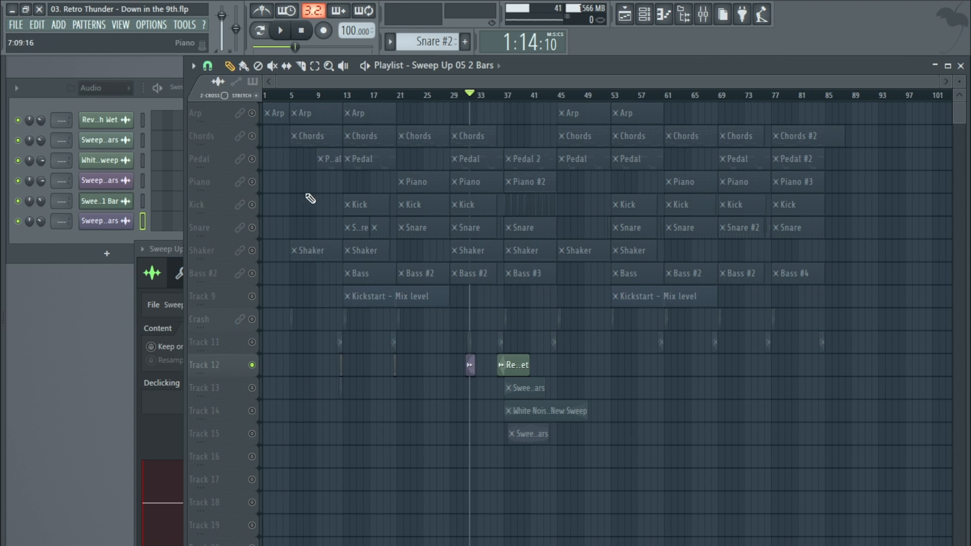